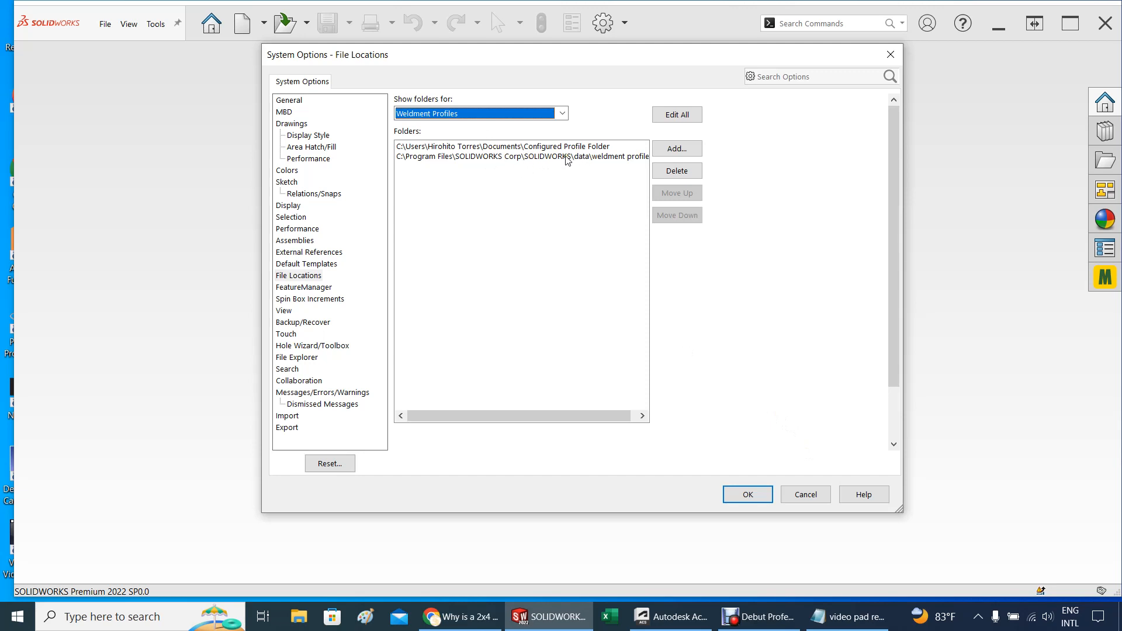
Accept the File Locations settings and browse for a file to open in C:\Program Files\SOLIDWORKS Corp\SOLIDWORKS\data\weldment profiles
click(741, 500)
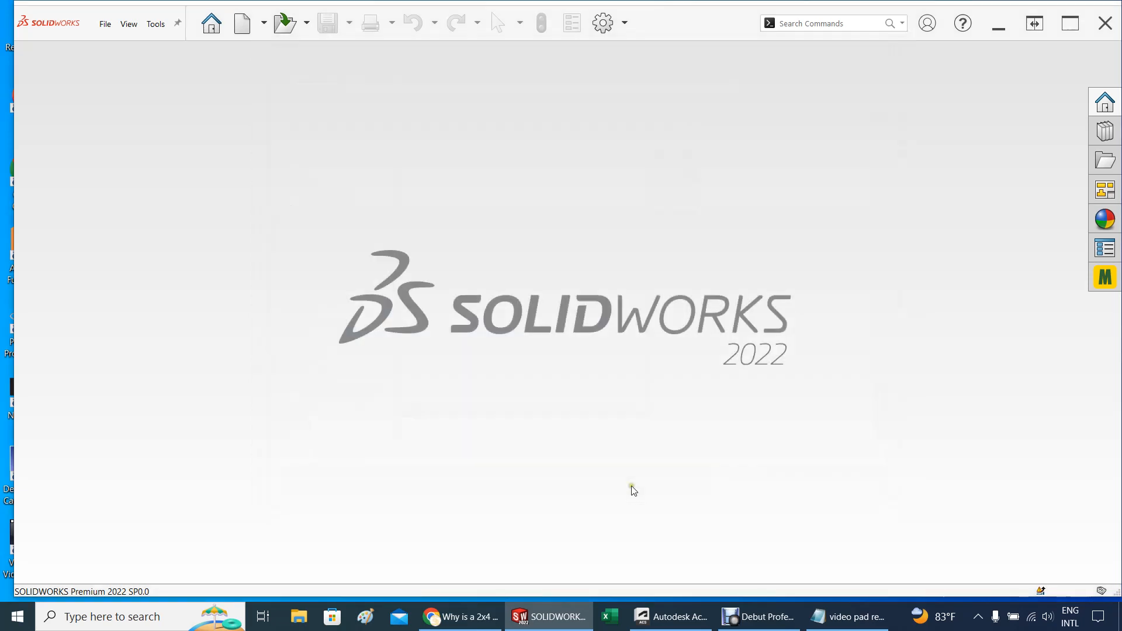
click(306, 23)
click(303, 46)
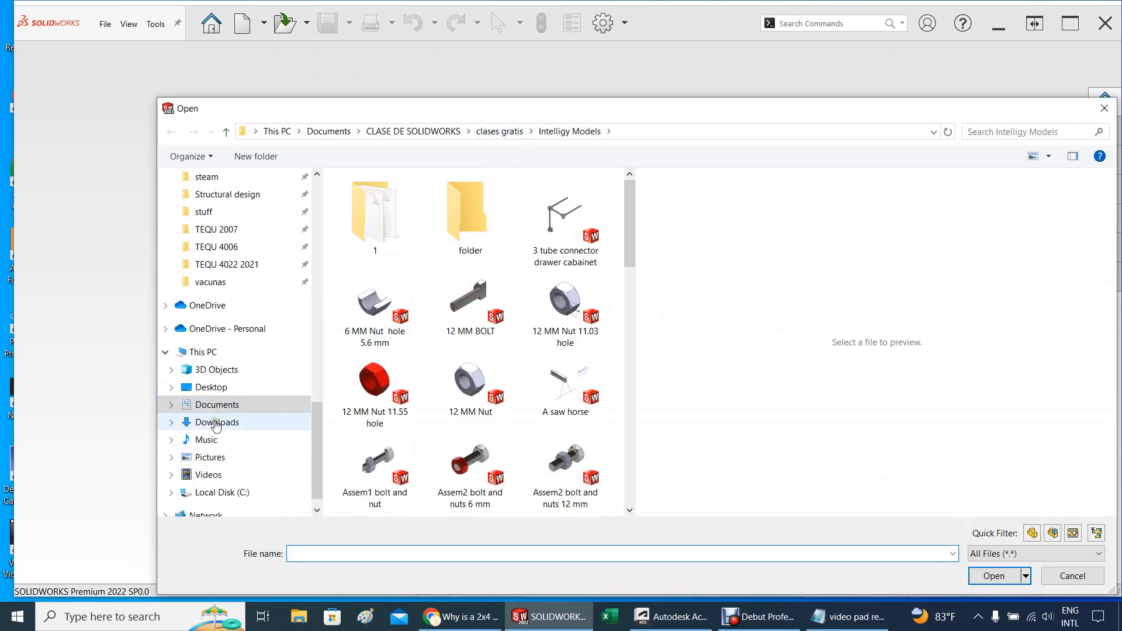
click(221, 492)
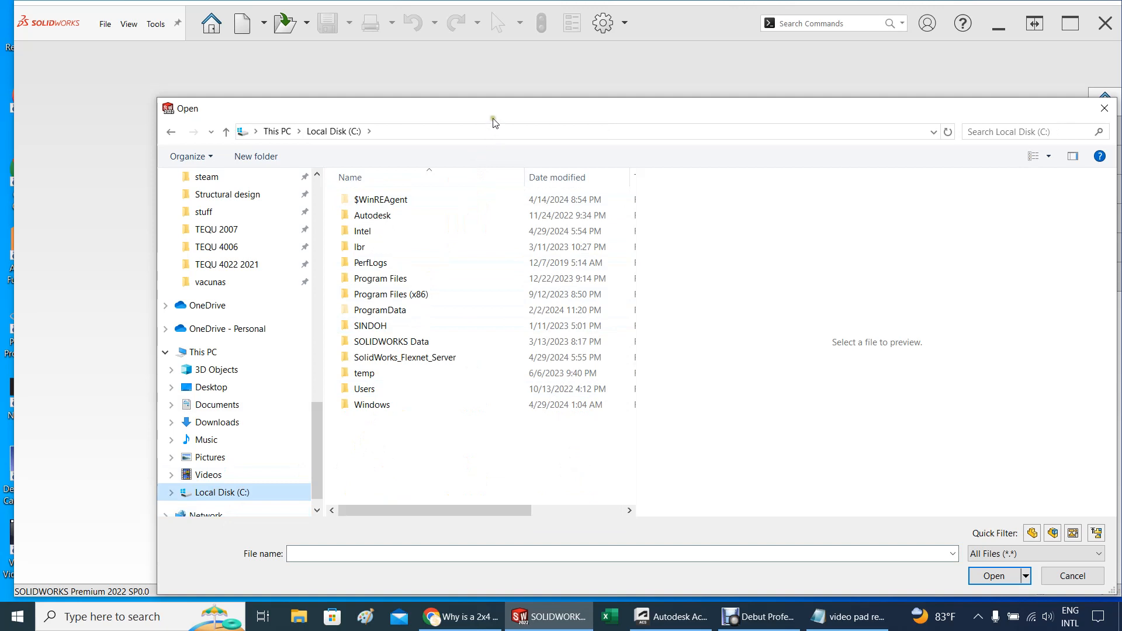
drag(494, 119, 490, 50)
double_click(368, 211)
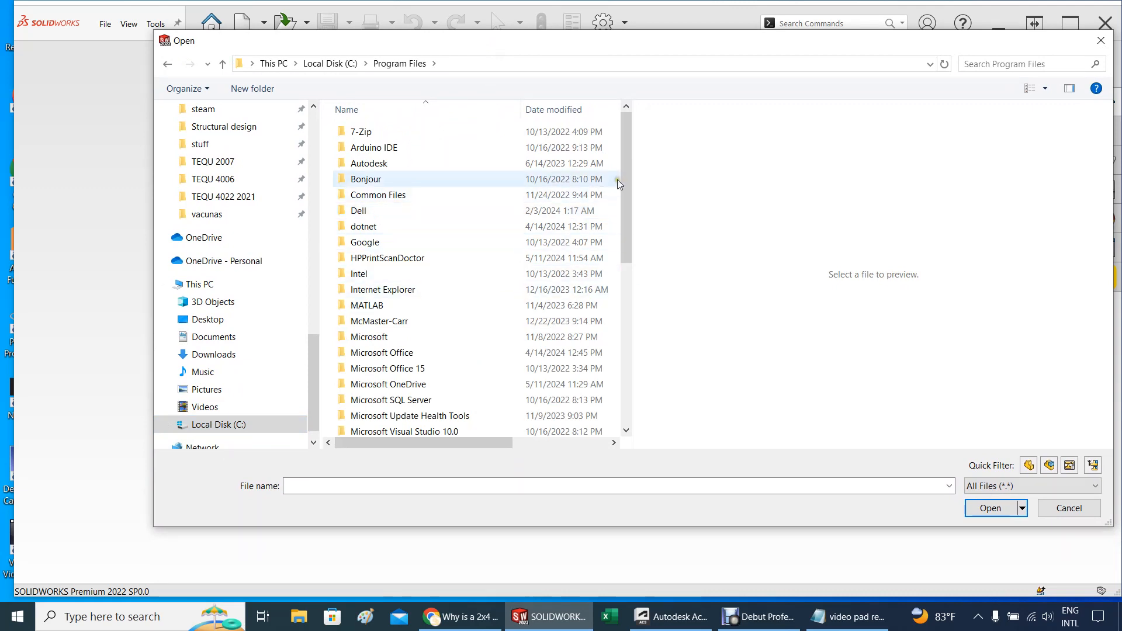
drag(623, 184, 623, 251)
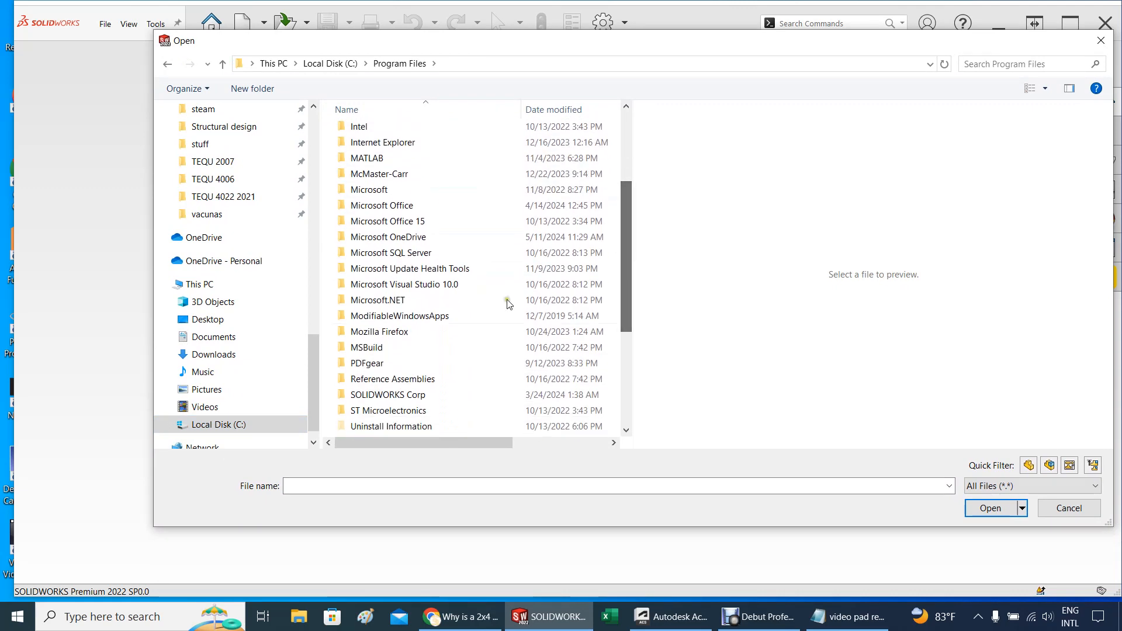
double_click(377, 396)
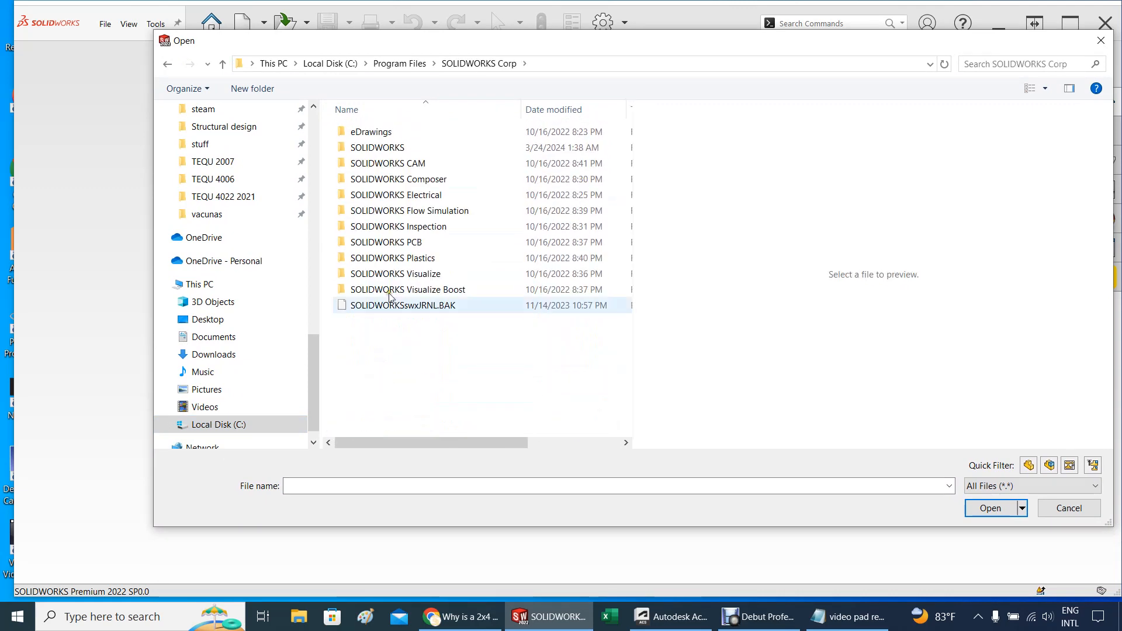
double_click(388, 151)
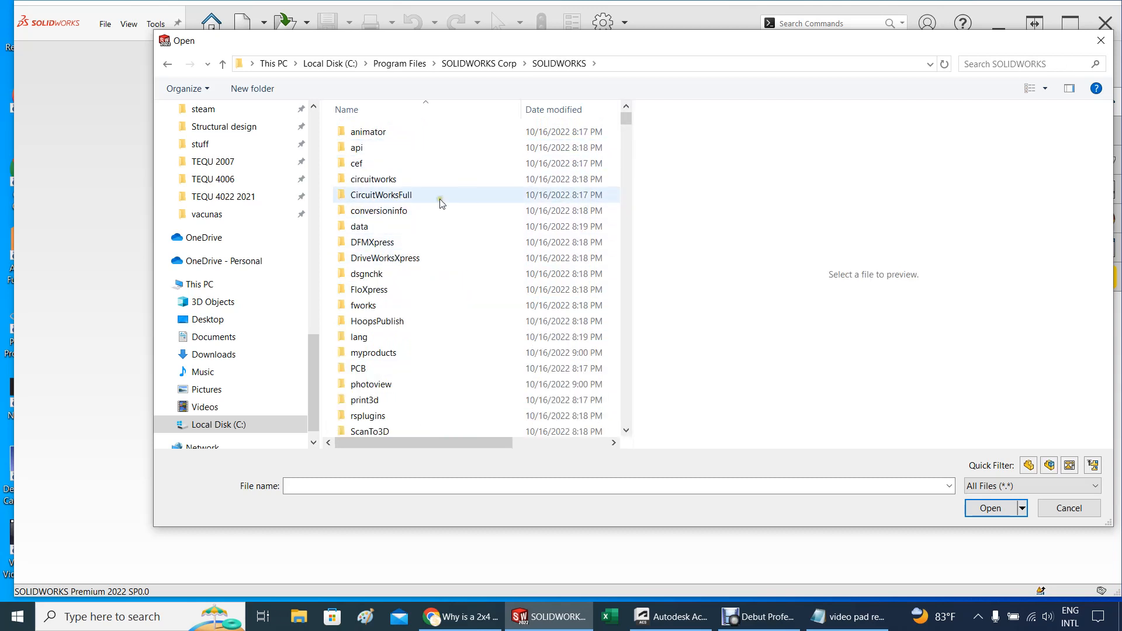
double_click(359, 227)
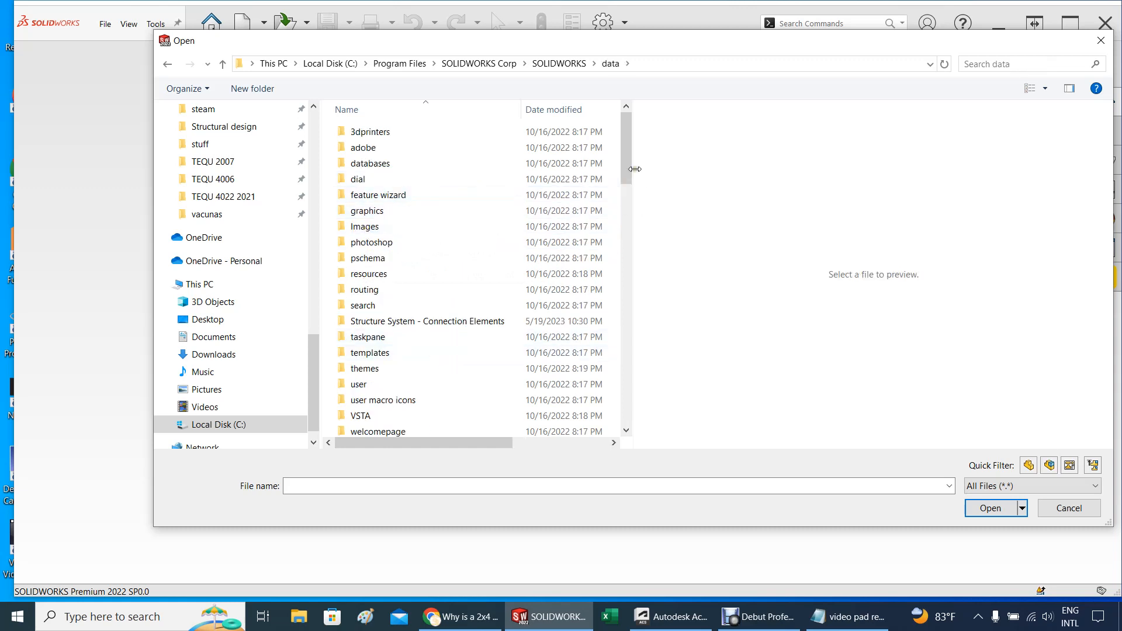
drag(626, 169, 626, 206)
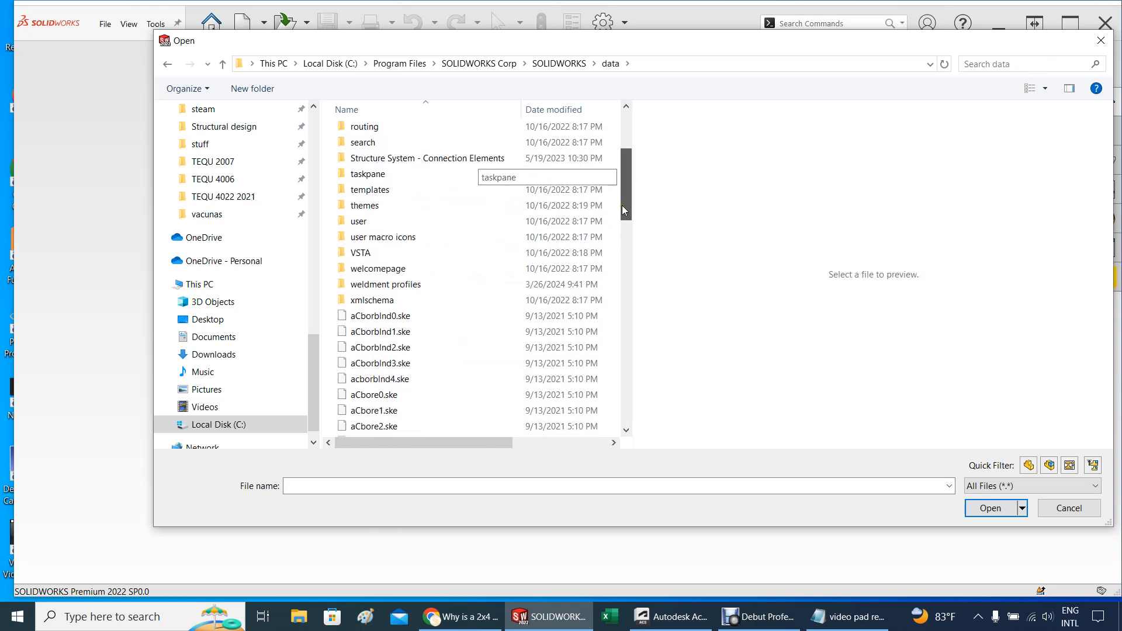
double_click(413, 288)
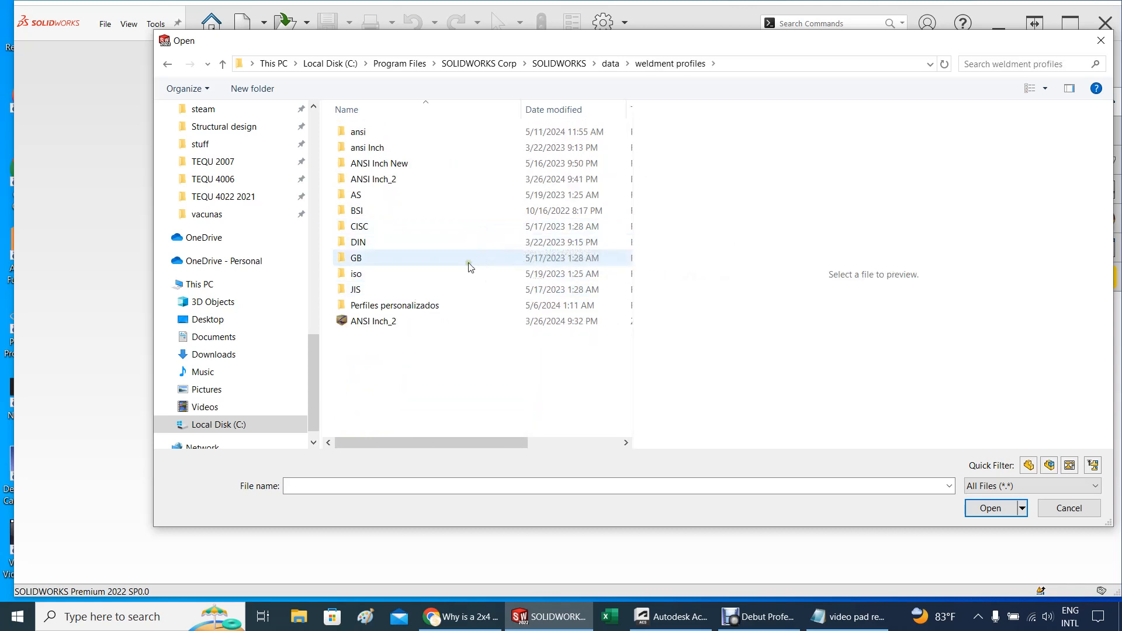
Create a new folder named "wood profiles" inside the weldment profiles folder
right_click(357, 340)
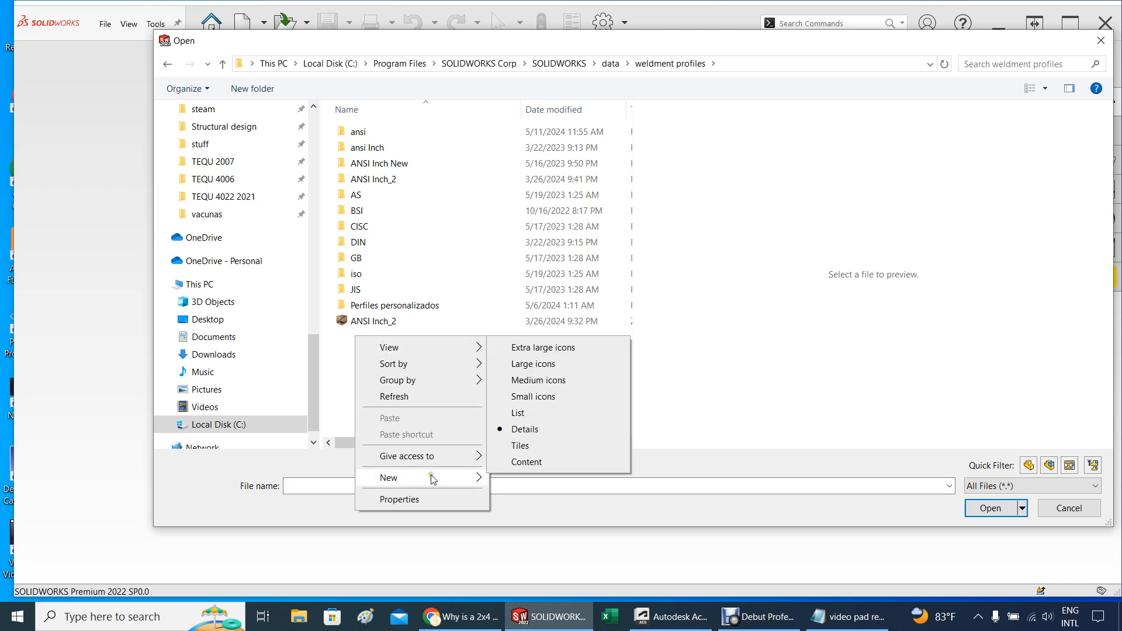
mouse_move(465, 481)
click(519, 274)
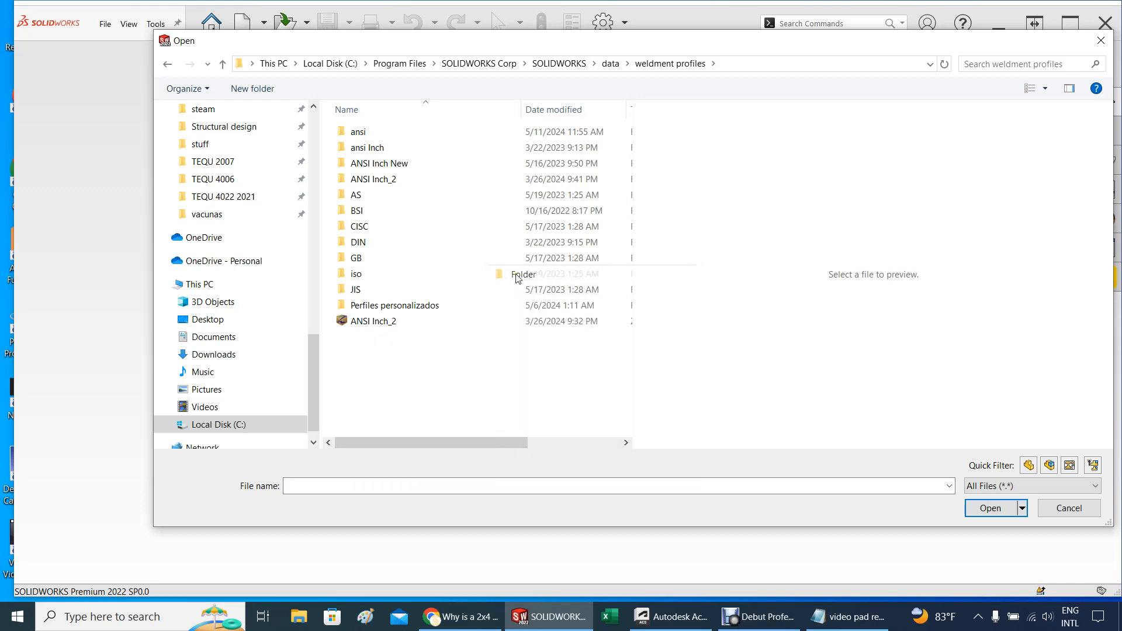
text(wood)
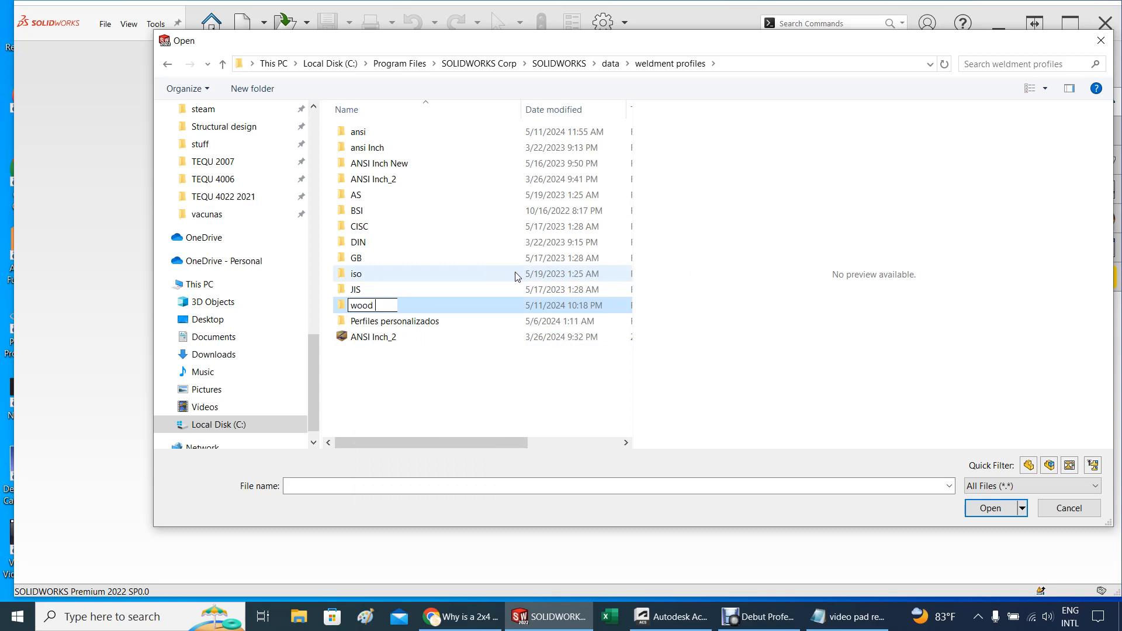
text( profiles)
click(413, 382)
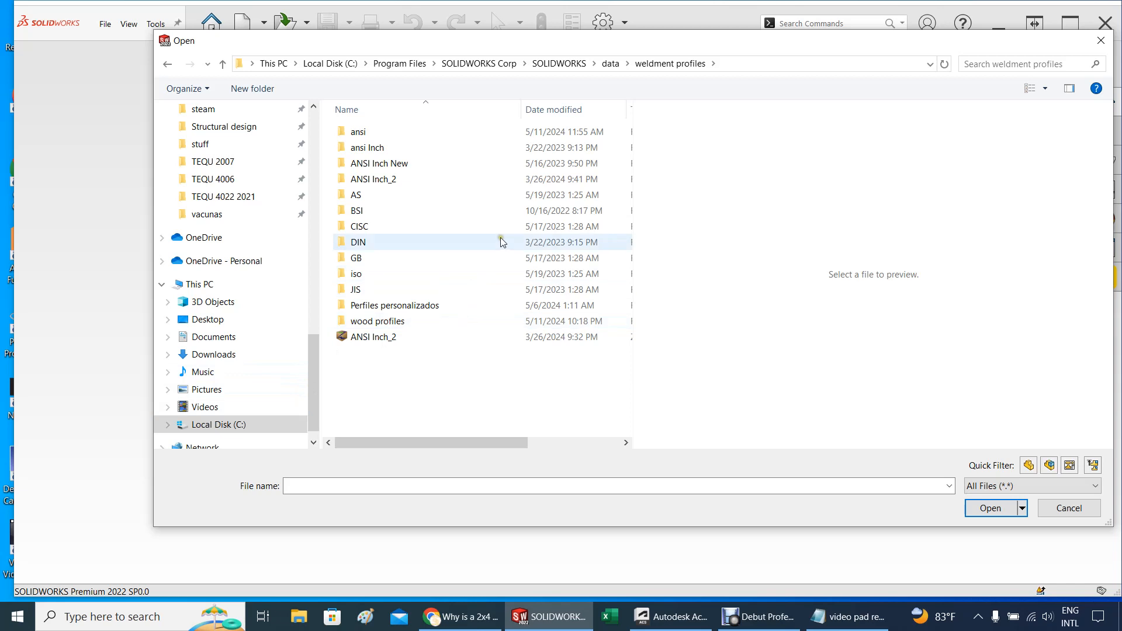
Open the profile "4 x 2 Rect x .250 Wall.SLDLFP" from the AI Tube (rectangular) folder within ansi Inch
double_click(381, 150)
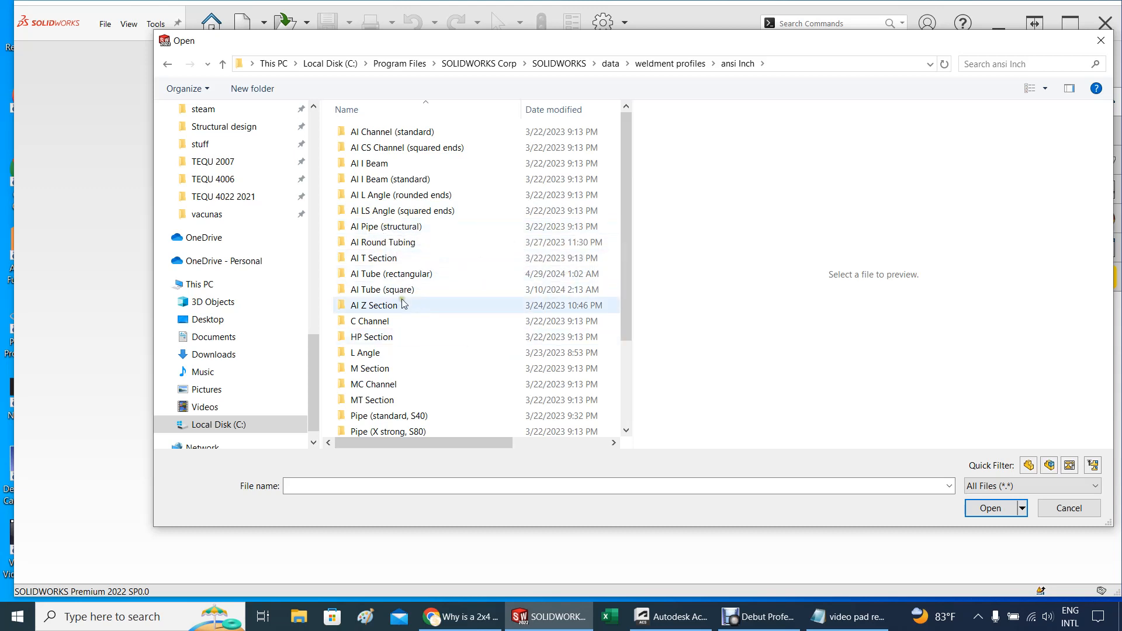
click(369, 278)
double_click(369, 278)
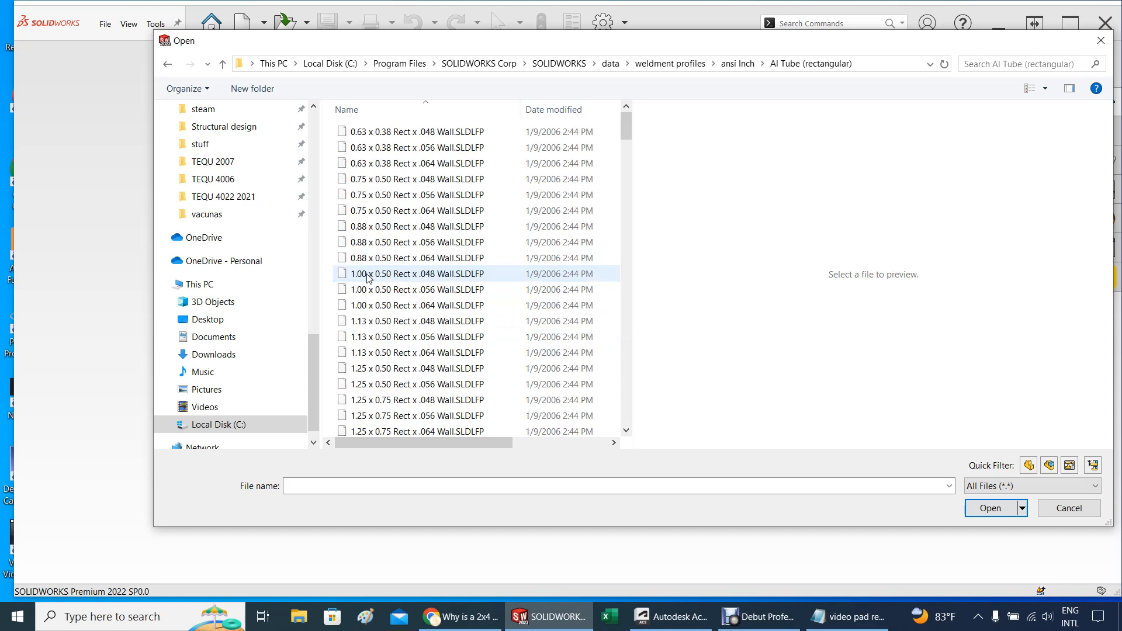
drag(626, 124, 619, 250)
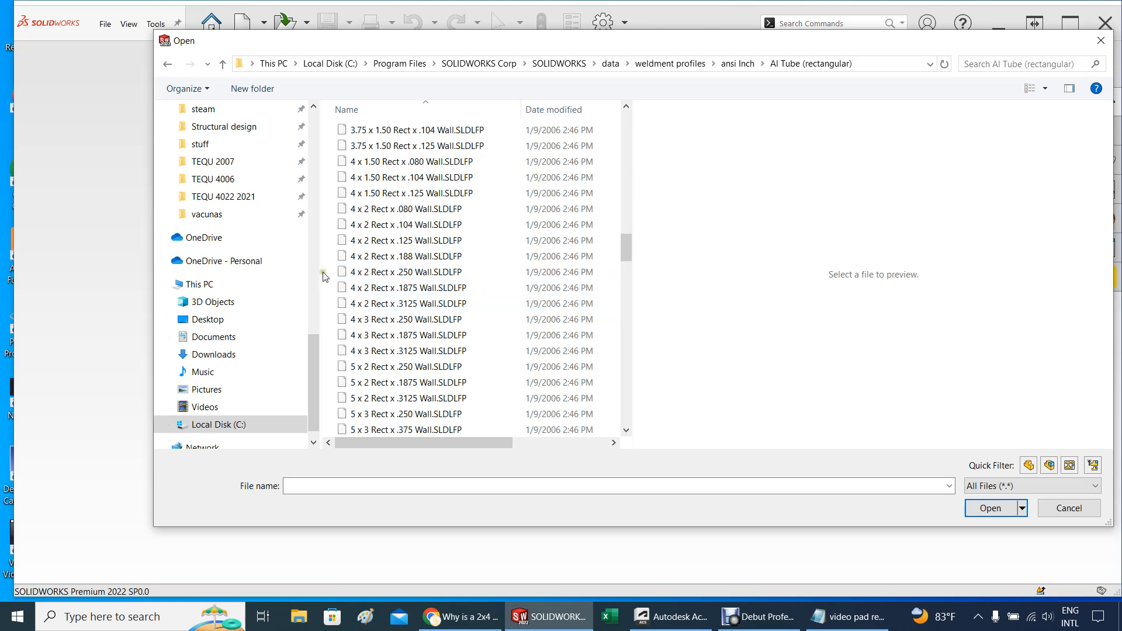
click(346, 273)
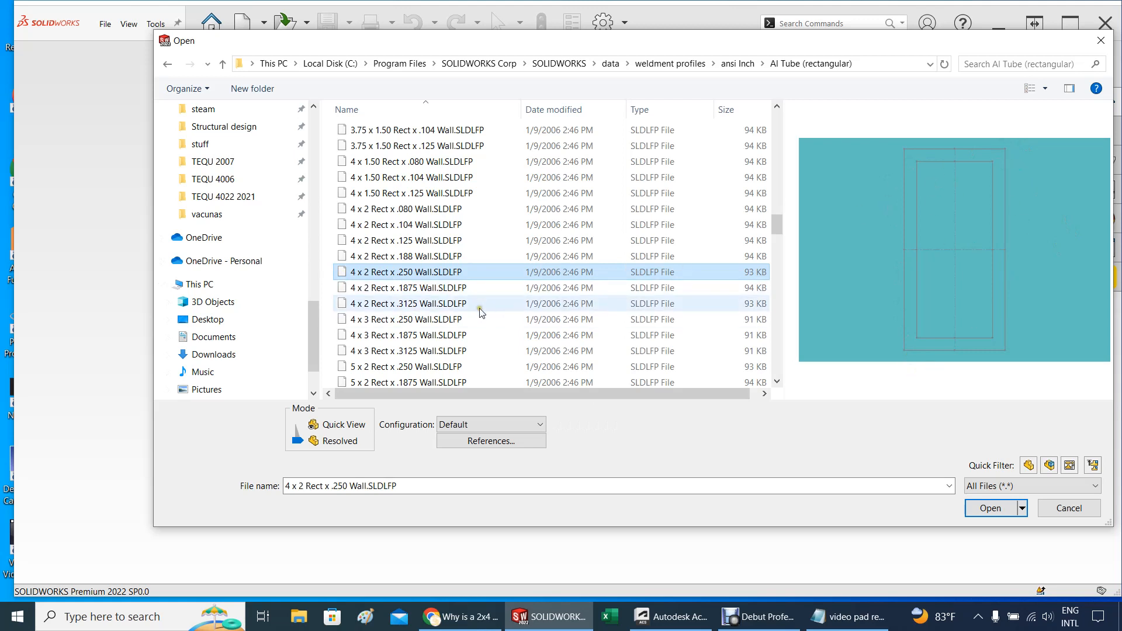
click(988, 508)
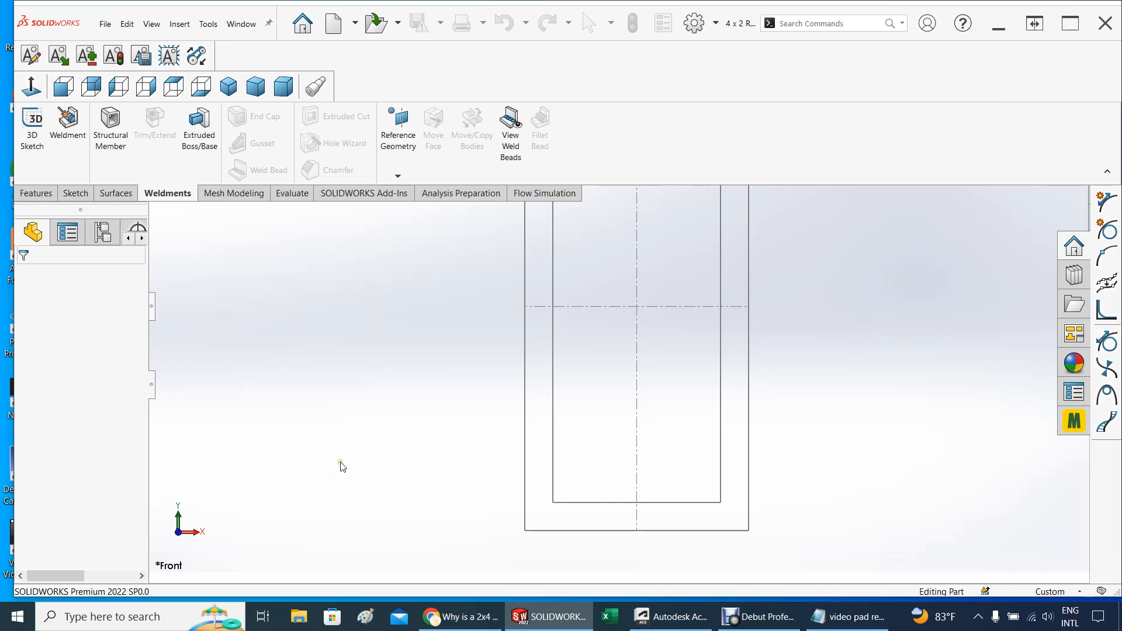
Open Sketch1 of the 4 x 2 rectangular tube profile for editing
scroll(380, 349, up, 4)
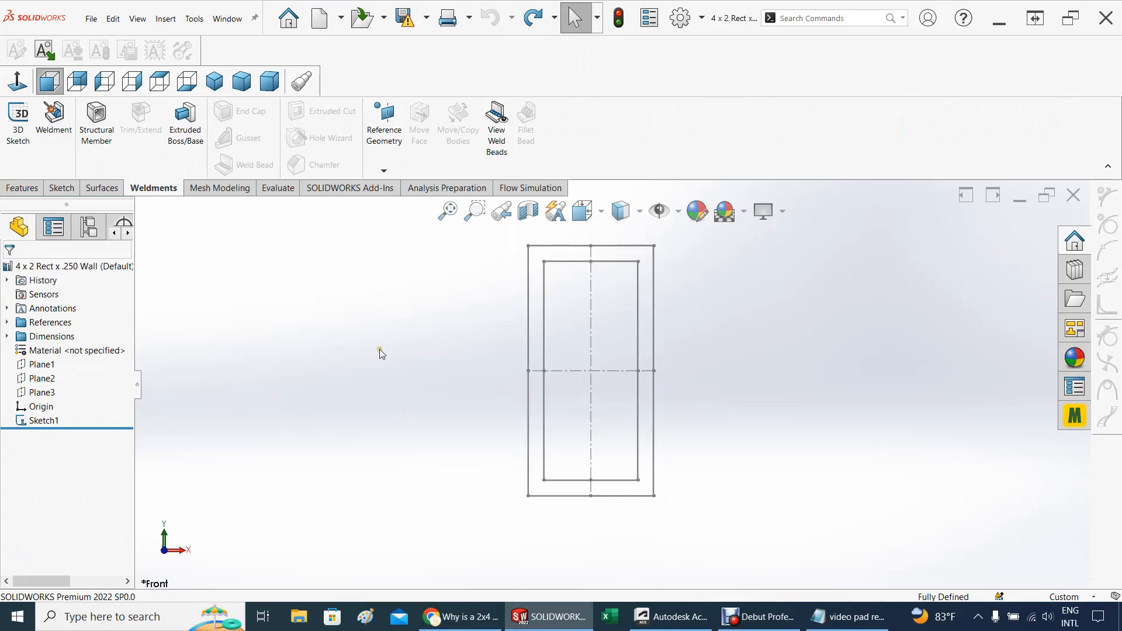
scroll(629, 391, down, 1)
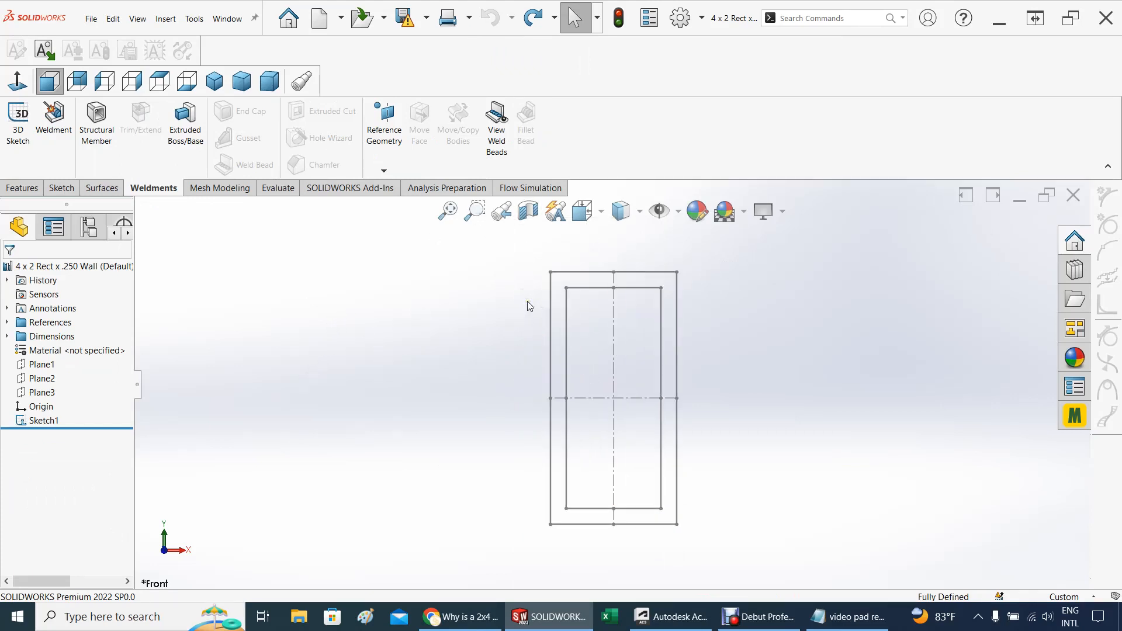
right_click(46, 422)
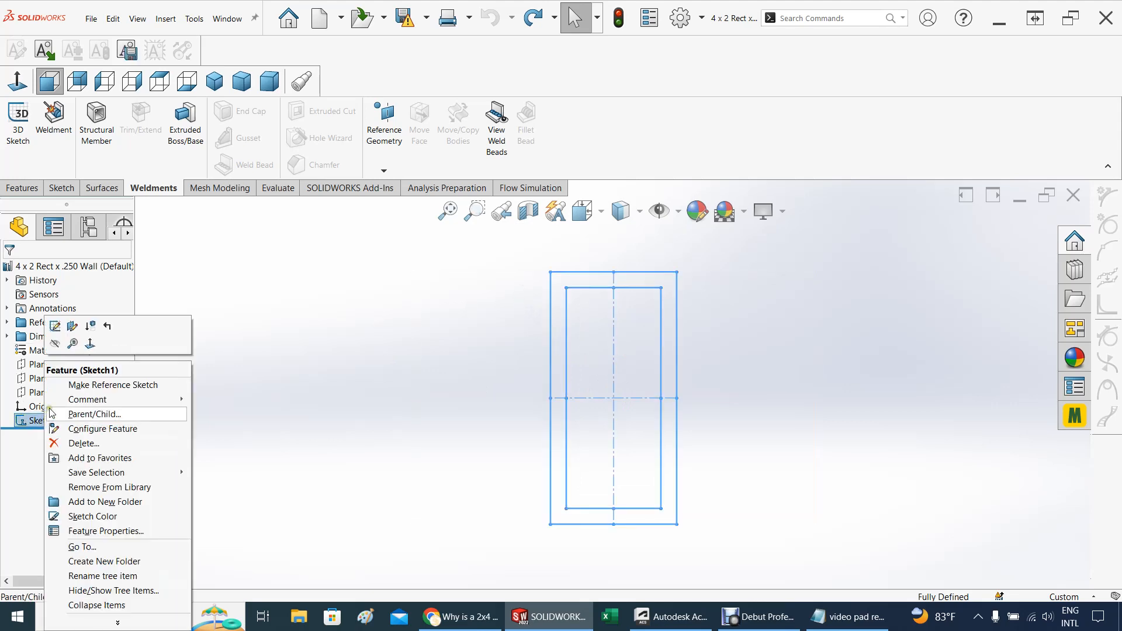
click(53, 326)
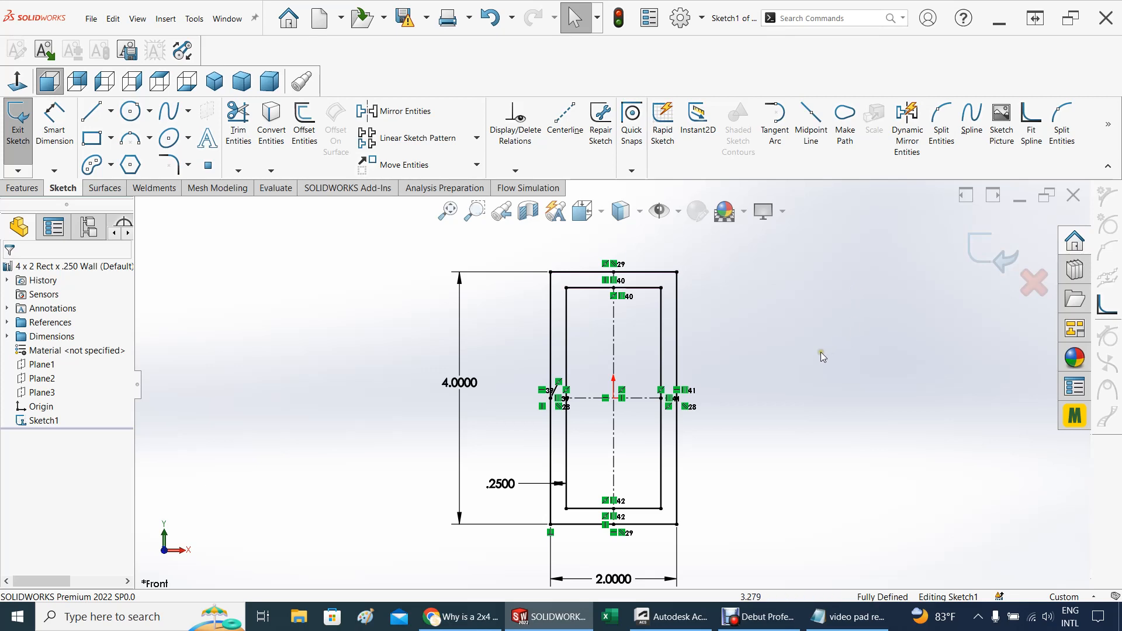
scroll(657, 381, down, 1)
scroll(613, 374, up, 2)
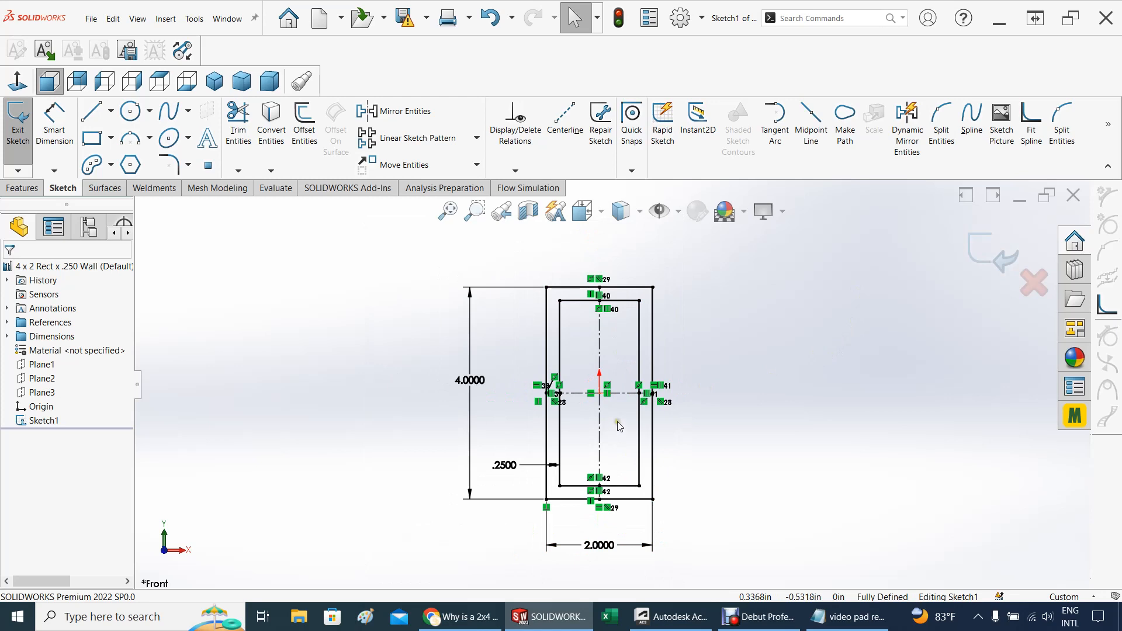
scroll(618, 430, down, 2)
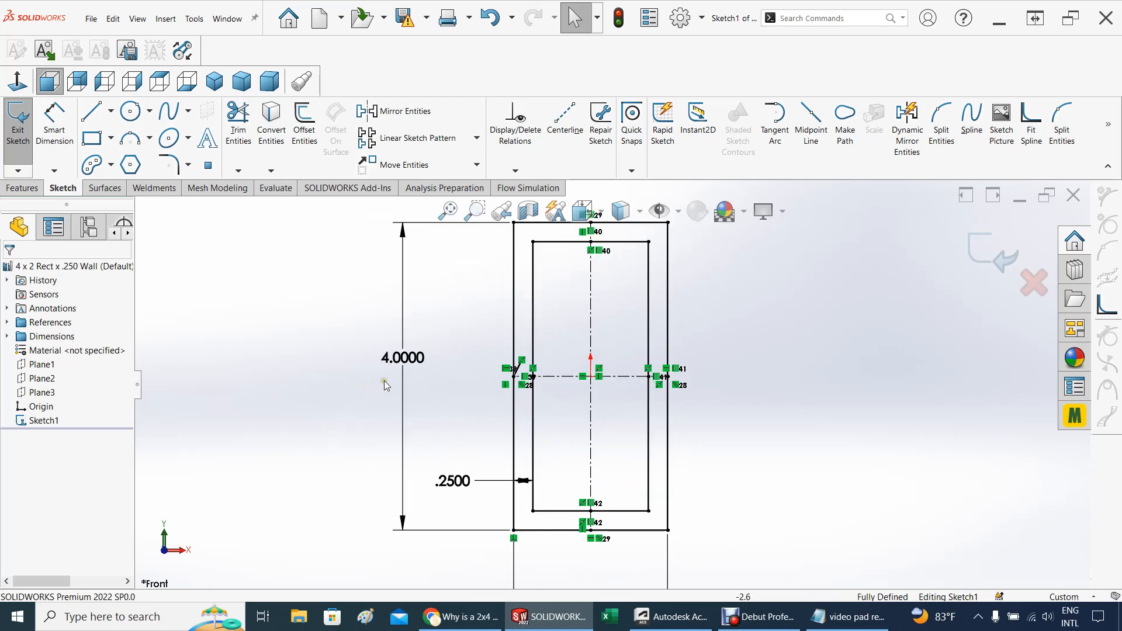
Delete the four inner rectangle lines and the long horizontal and vertical centerlines from the tube sketch
click(533, 316)
key(Delete)
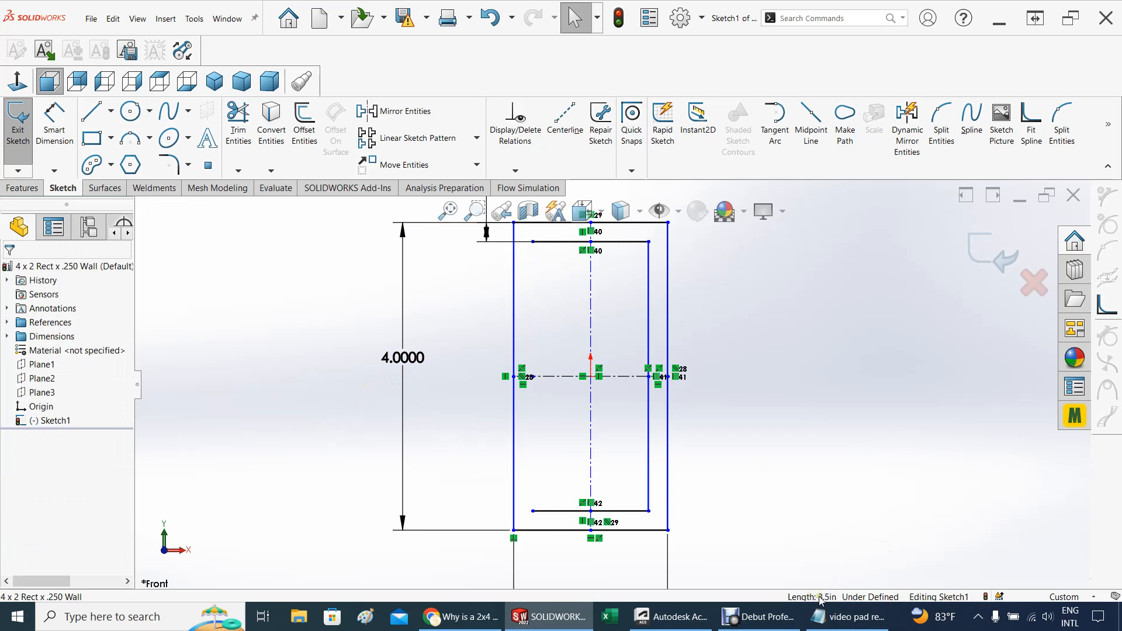
click(618, 247)
key(Delete)
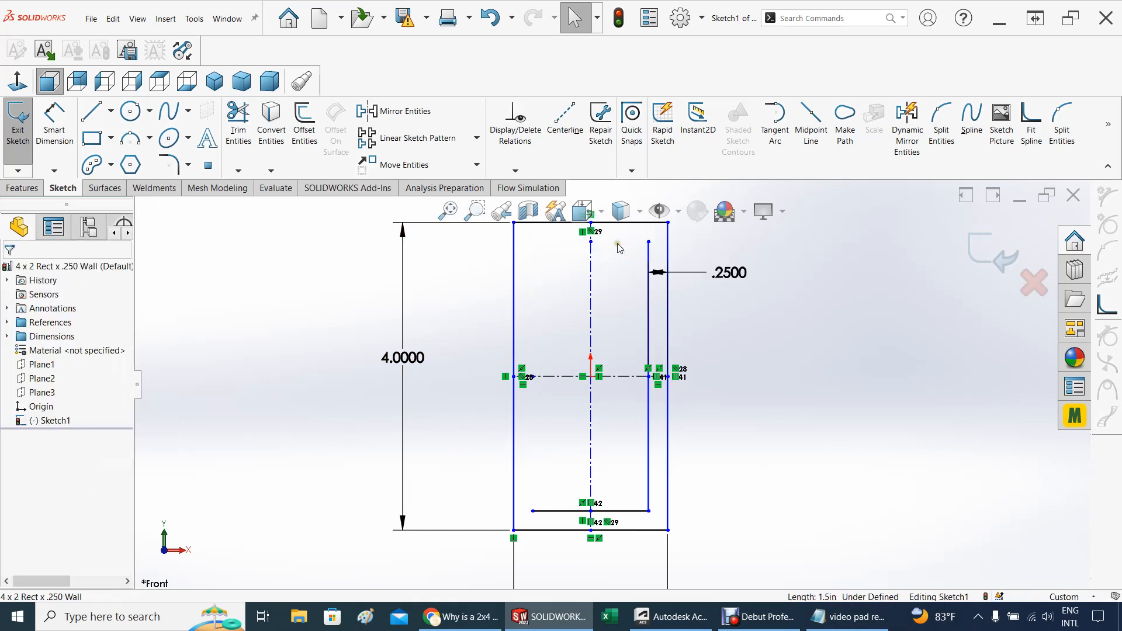
click(649, 332)
key(Delete)
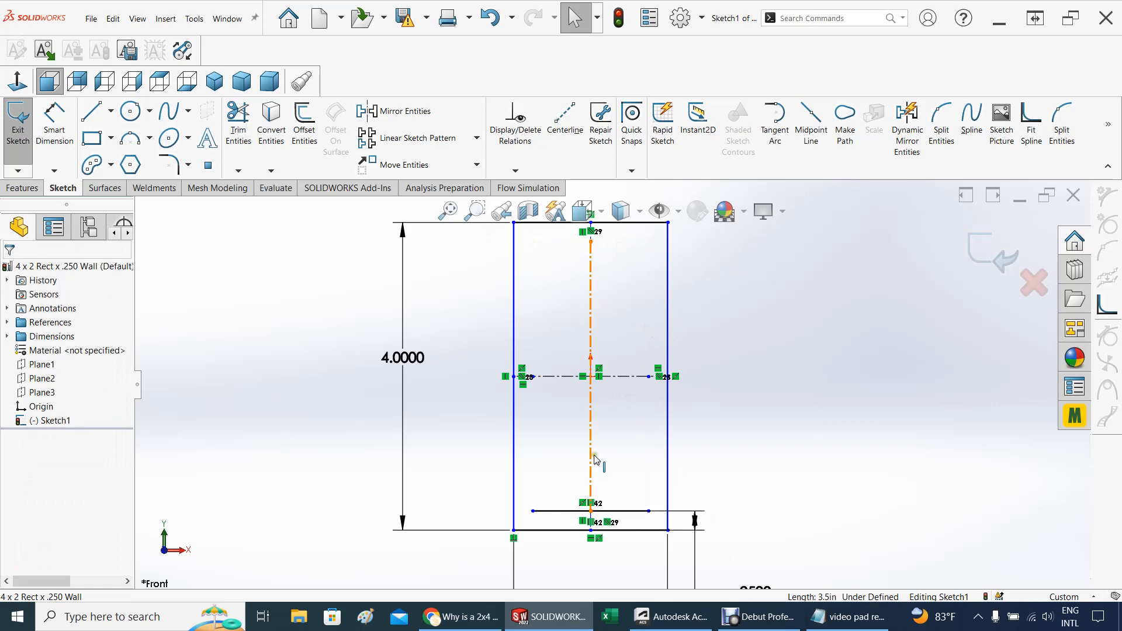
click(559, 377)
key(Delete)
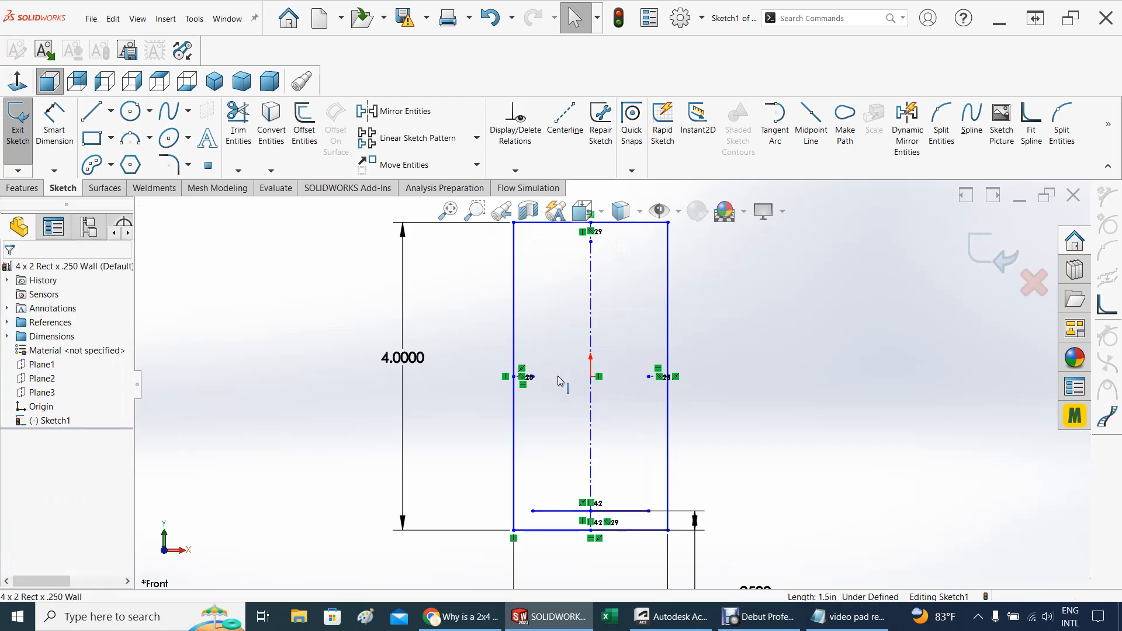
click(592, 430)
key(Delete)
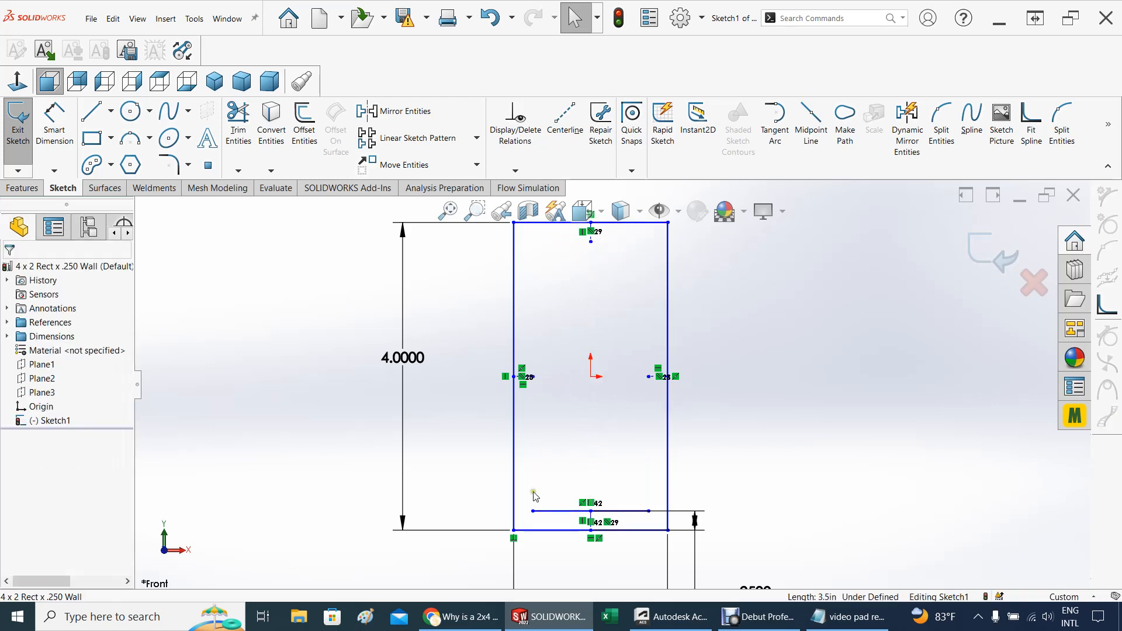
click(550, 512)
key(Delete)
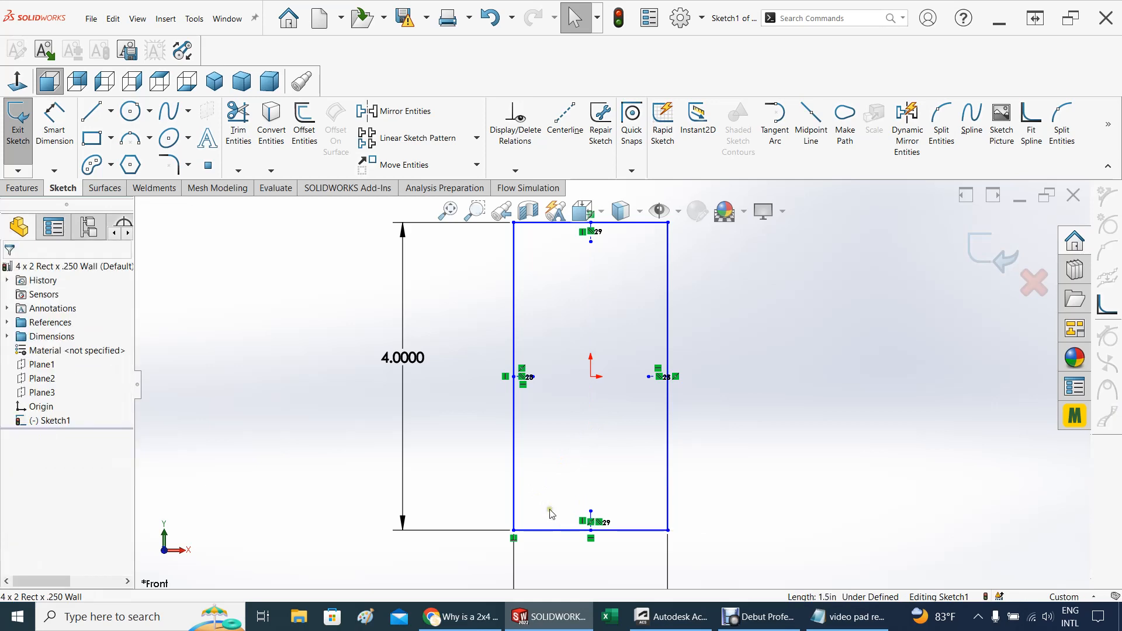
Delete the short leftover centerline stubs at the upper and lower edges of the outer rectangle
scroll(576, 250, up, 2)
scroll(638, 327, down, 5)
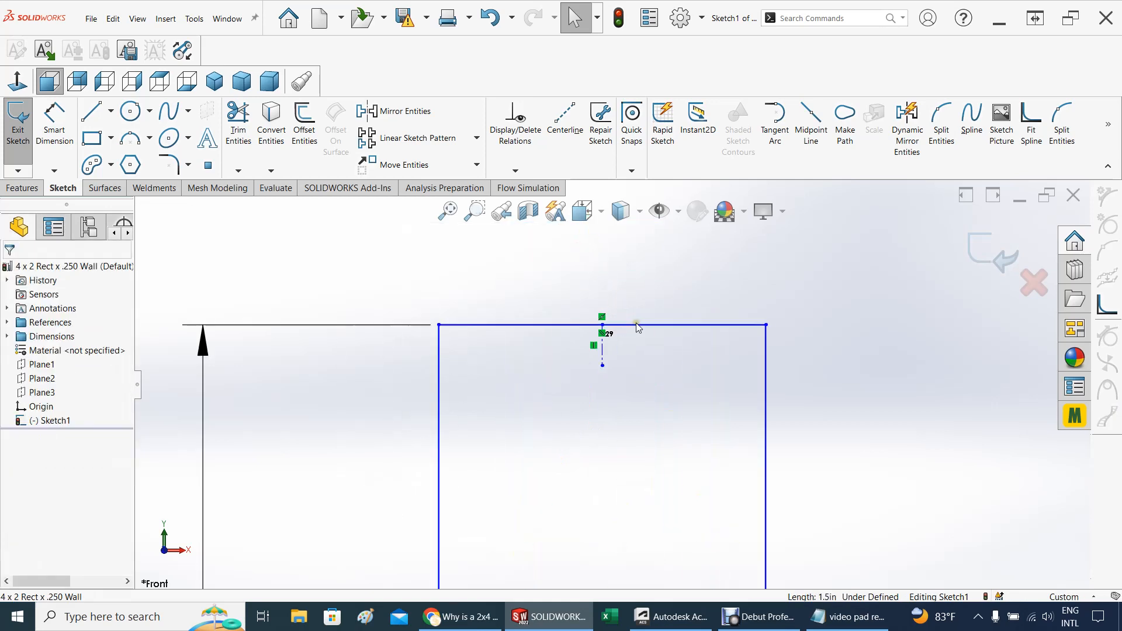
scroll(605, 350, down, 1)
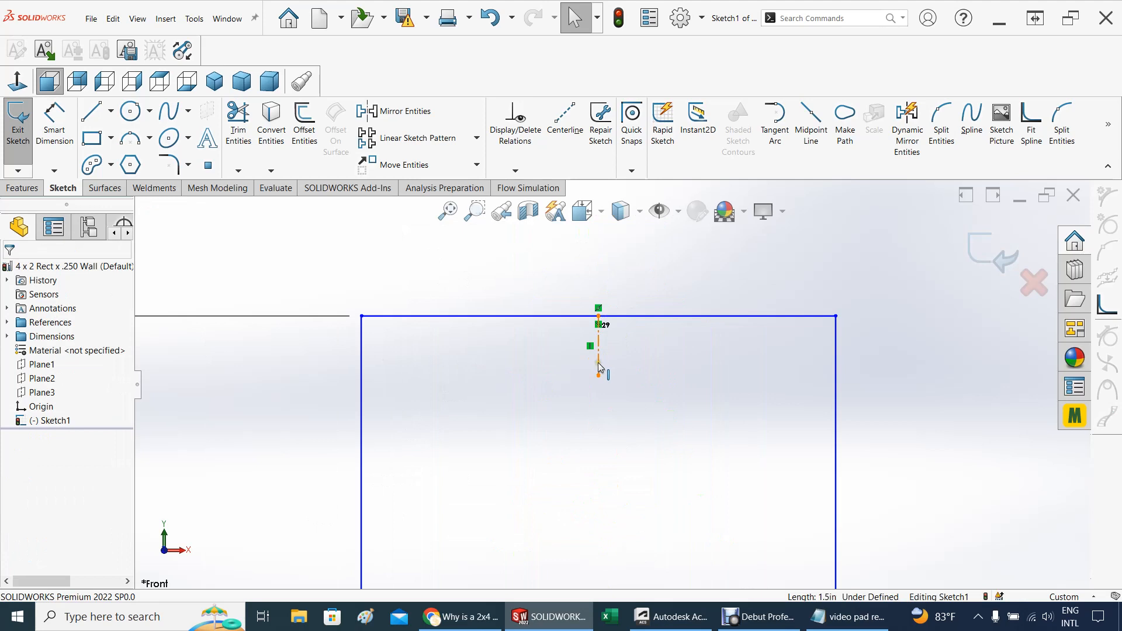
scroll(614, 450, up, 5)
scroll(624, 497, down, 3)
scroll(624, 496, up, 5)
scroll(608, 444, down, 7)
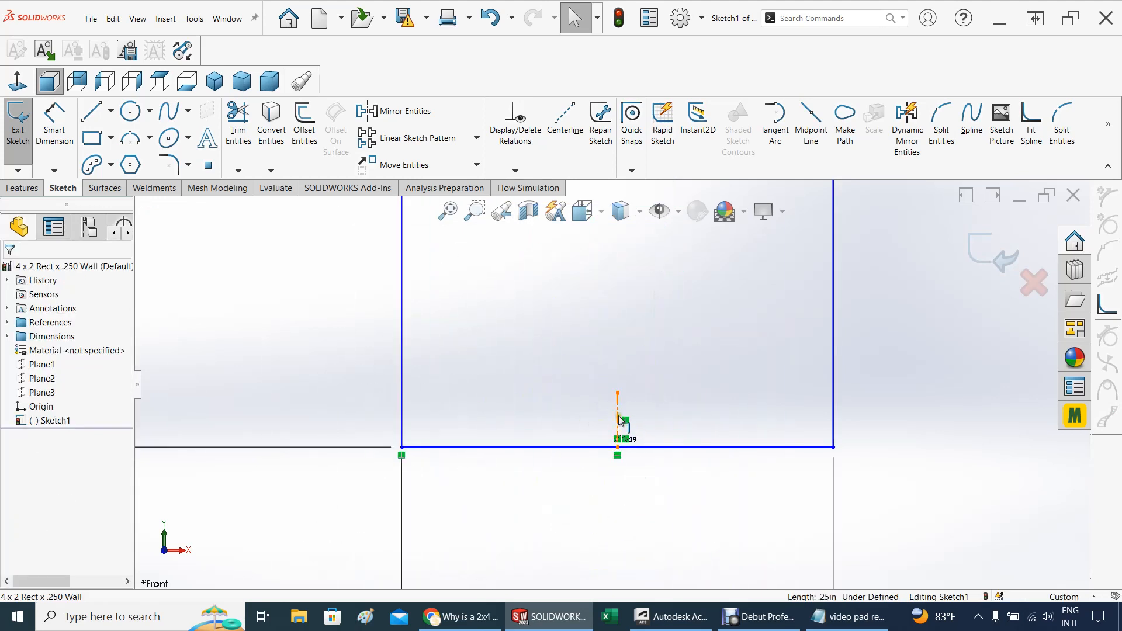
click(619, 412)
scroll(627, 374, down, 6)
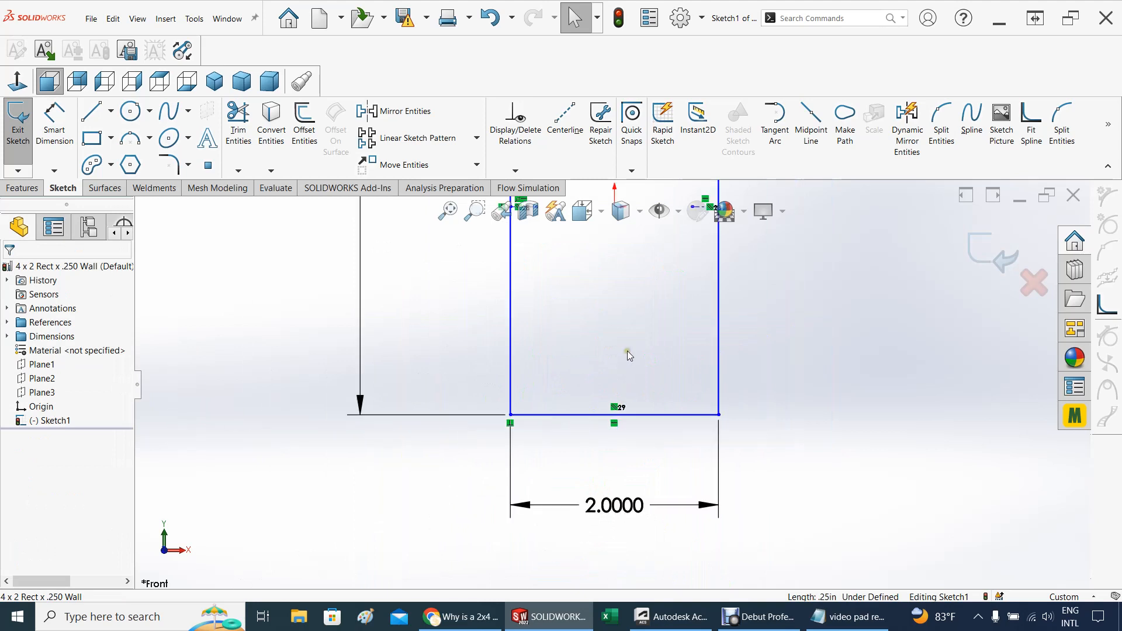
Draw a horizontal centerline between the midpoints of the rectangle's two long vertical sides
scroll(636, 318, up, 3)
scroll(636, 318, up, 2)
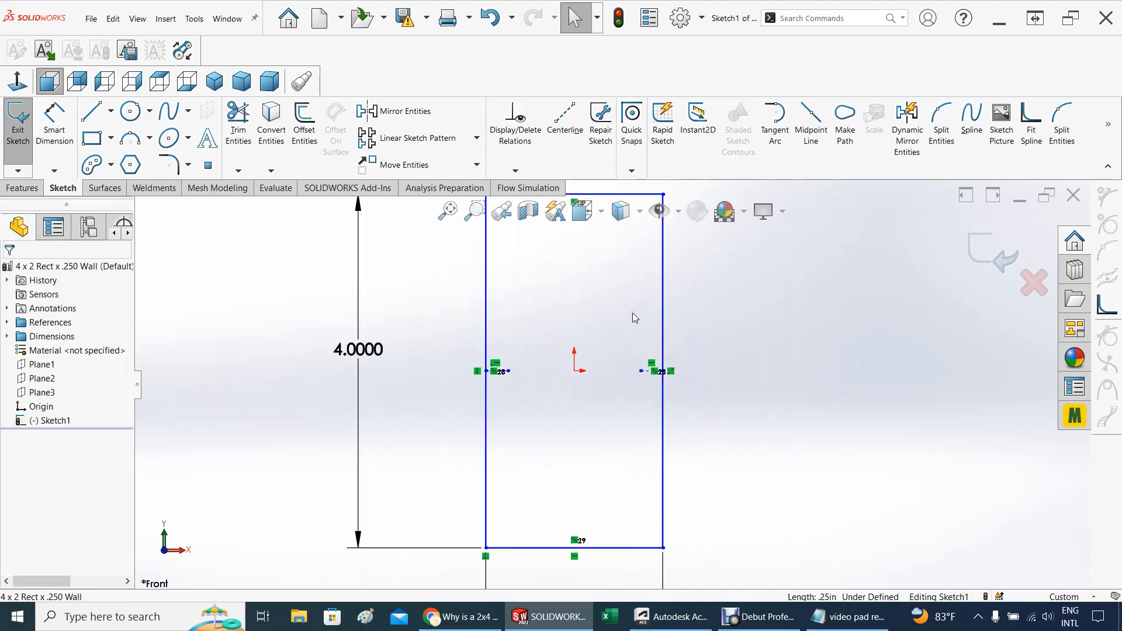
click(111, 110)
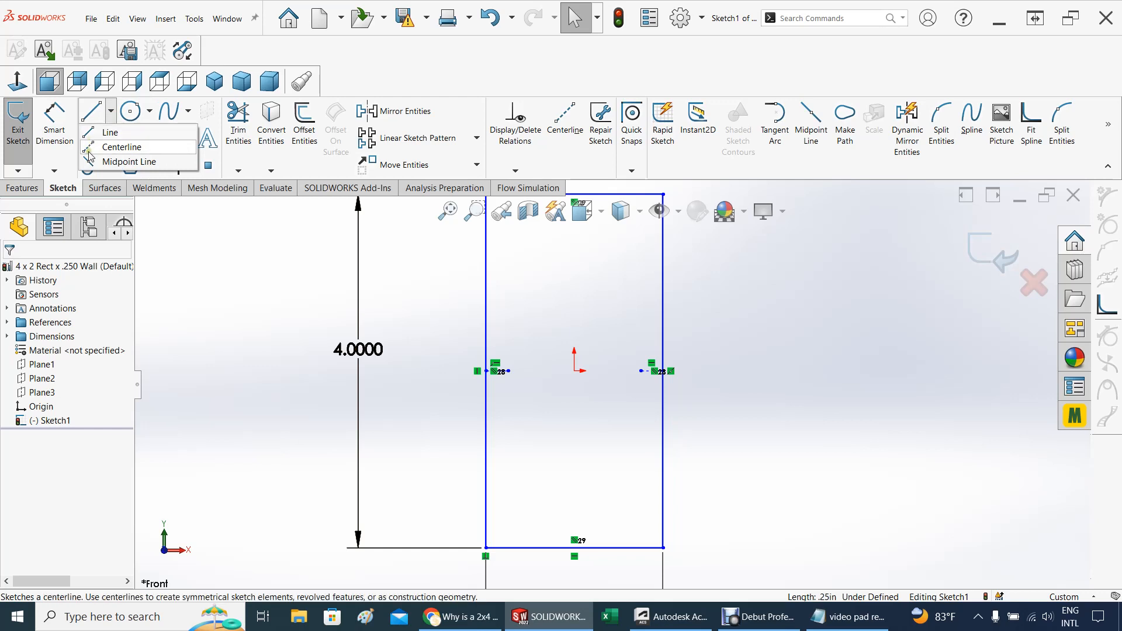
click(92, 147)
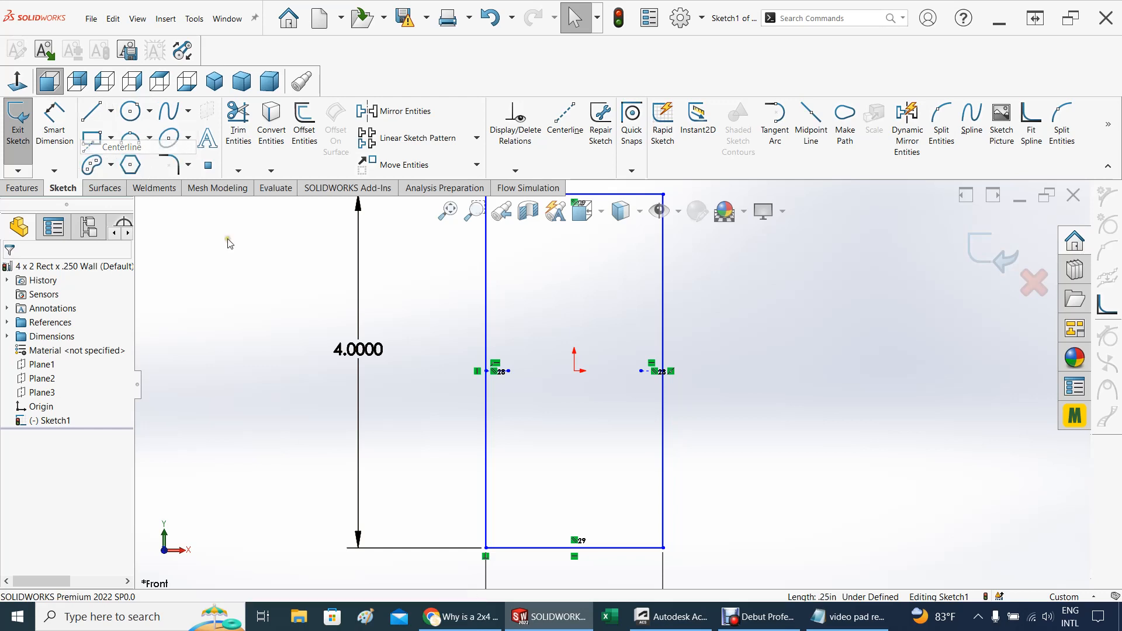
click(487, 371)
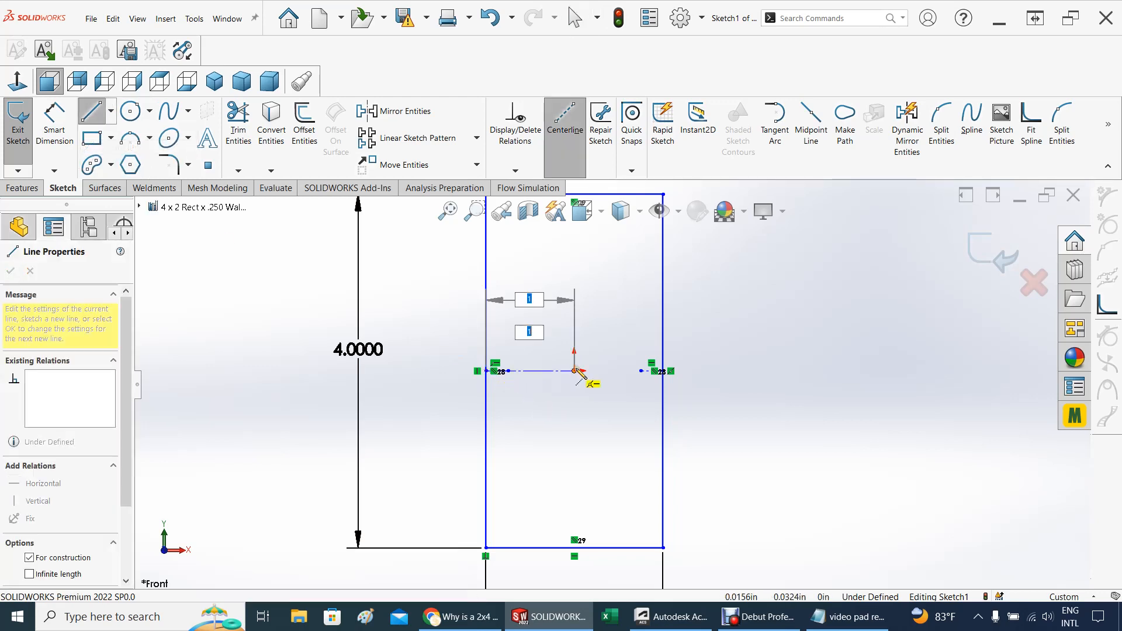
click(662, 371)
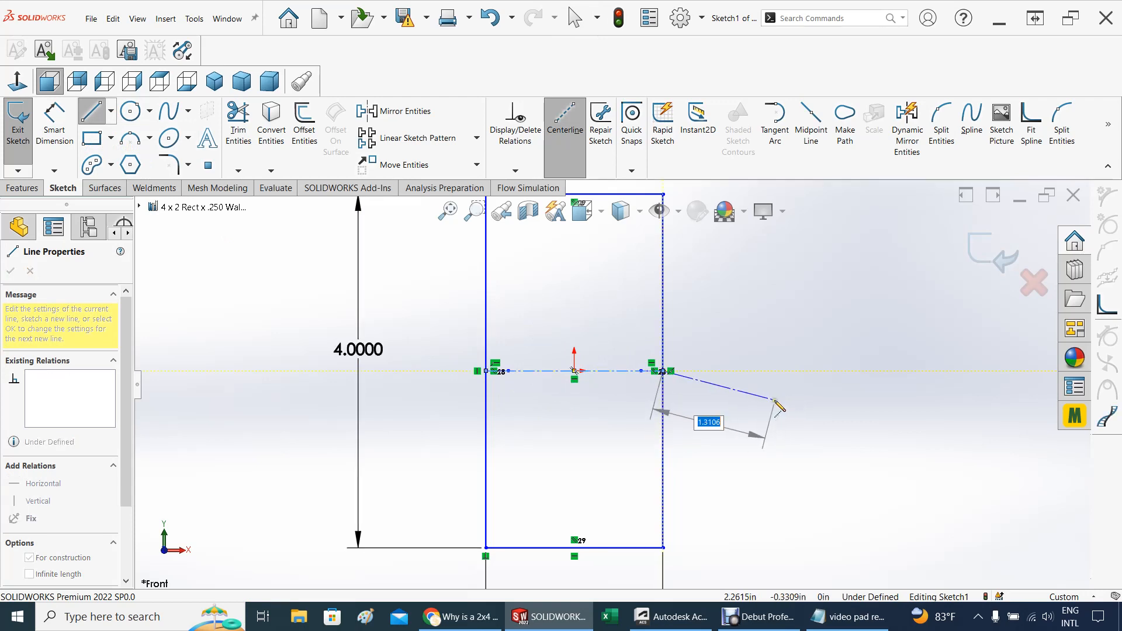
key(Escape)
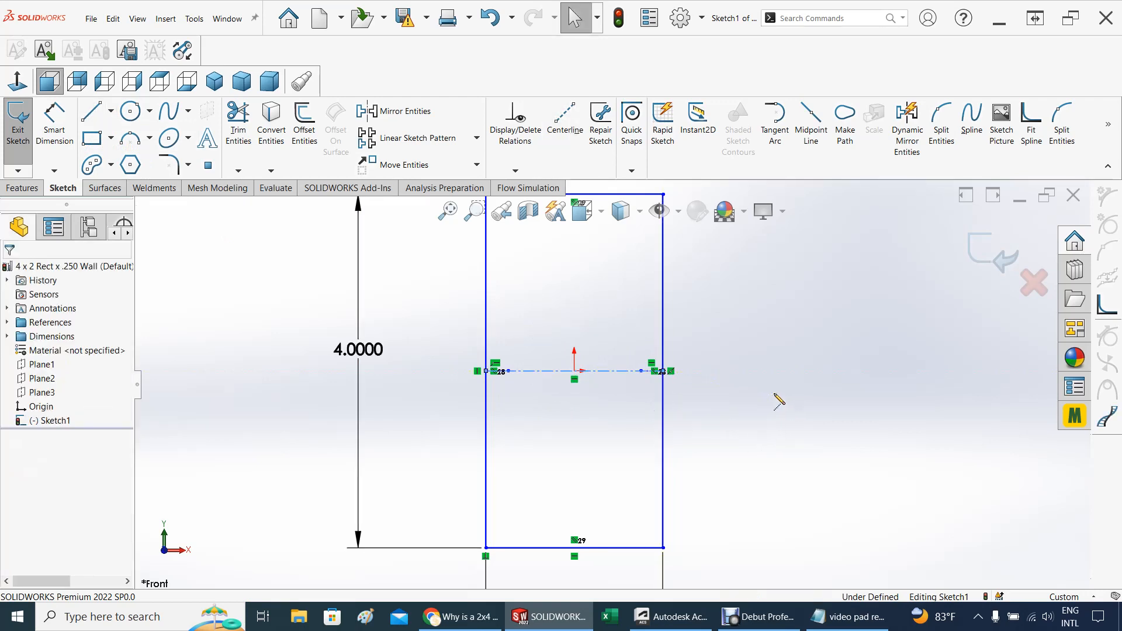
Set the rectangle's vertical height dimension to 3.5 in
scroll(588, 404, down, 2)
scroll(589, 403, up, 3)
scroll(589, 406, up, 3)
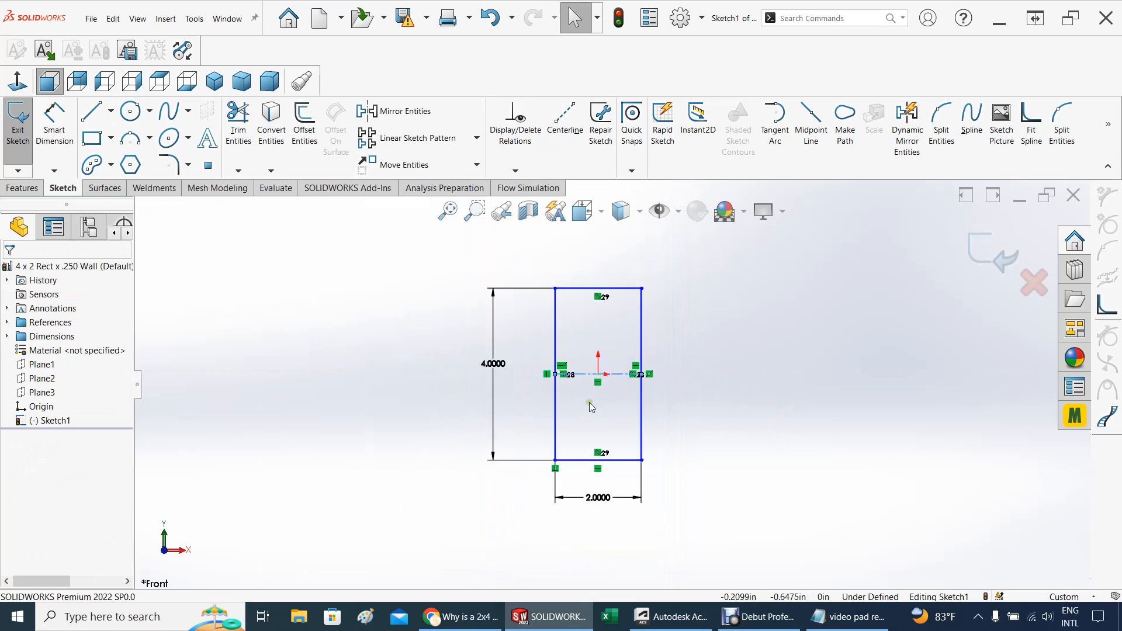
scroll(592, 407, down, 1)
click(468, 355)
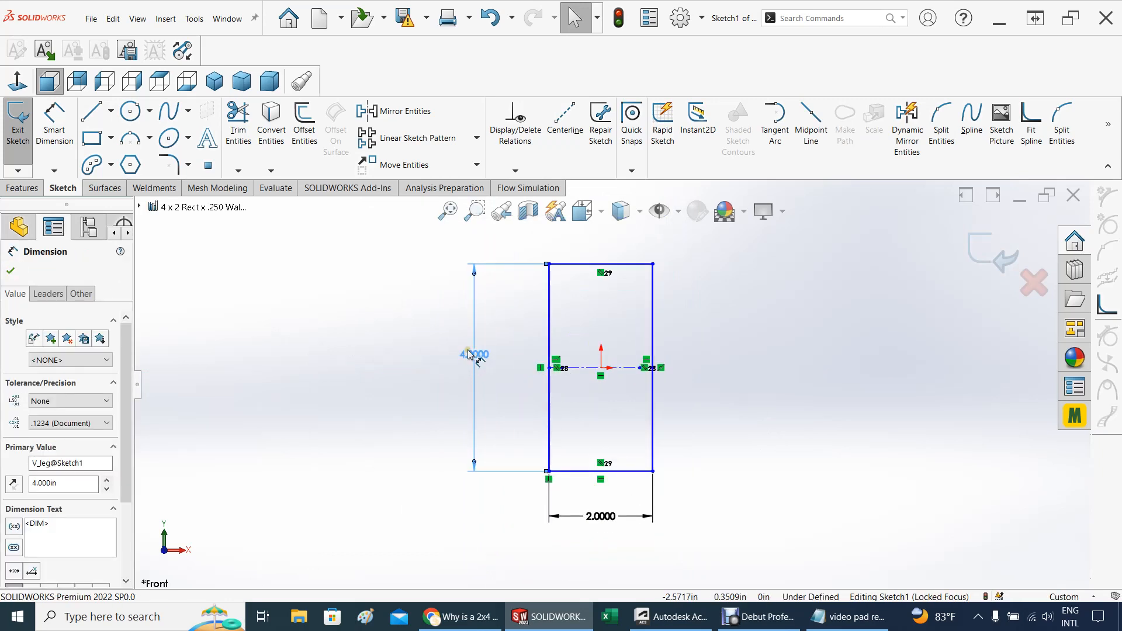
double_click(468, 355)
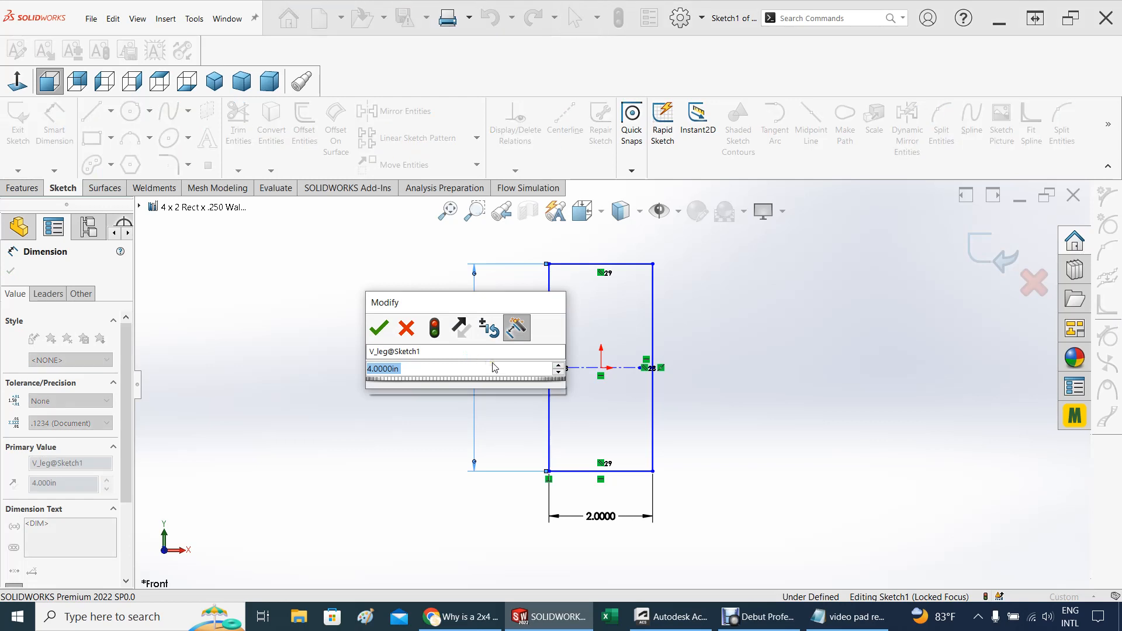
text(3.5)
key(Return)
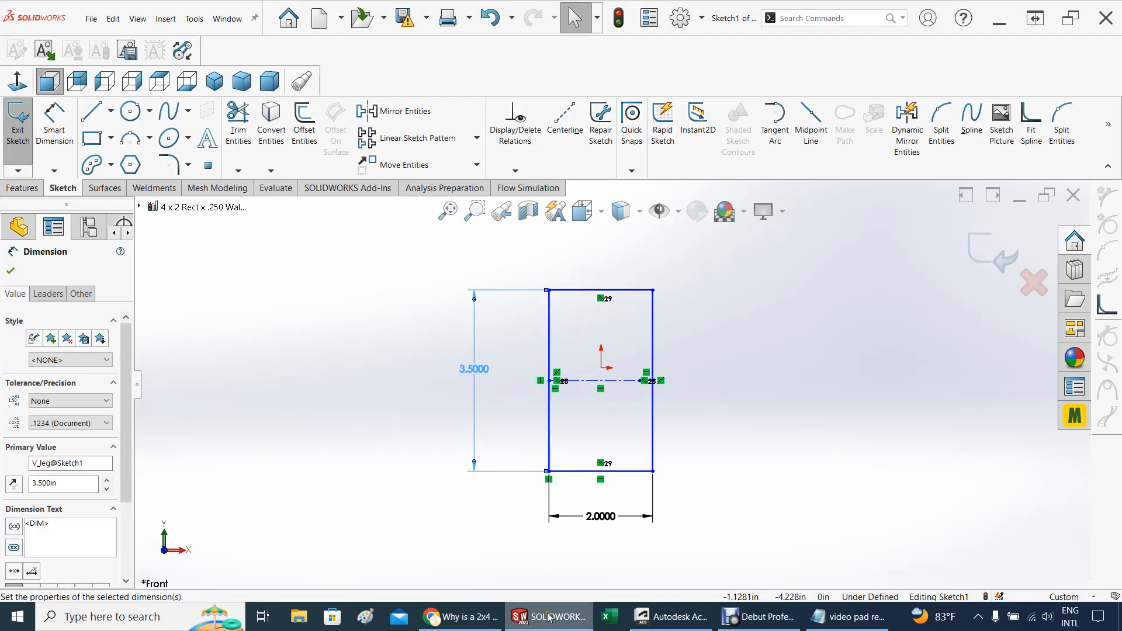
Set the rectangle's horizontal width dimension to 1.5 in
double_click(608, 517)
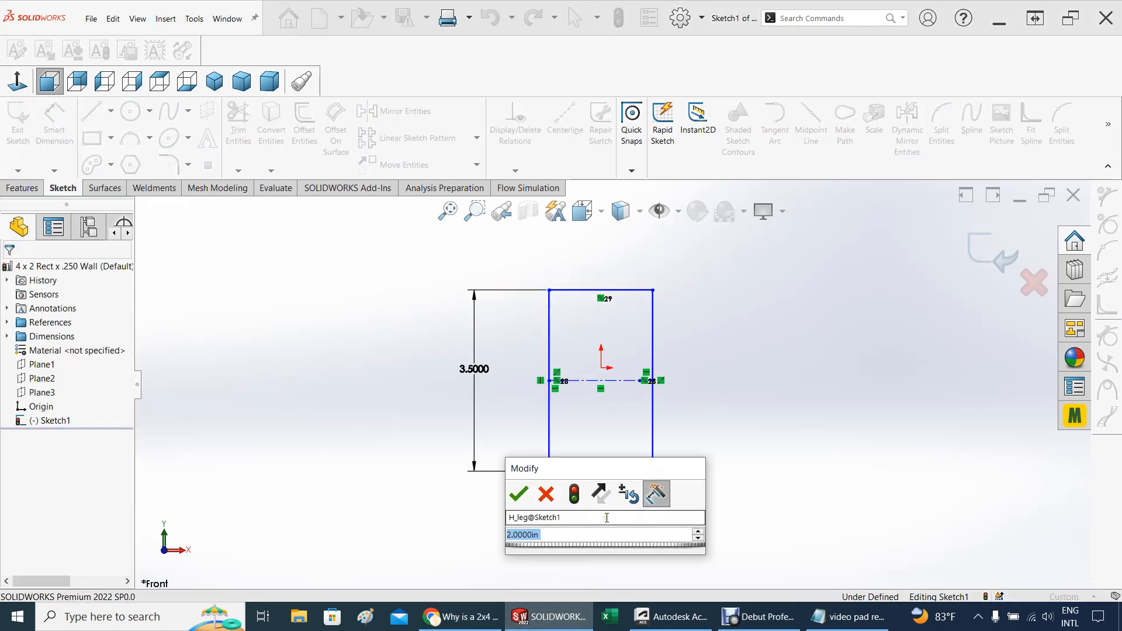
text(2)
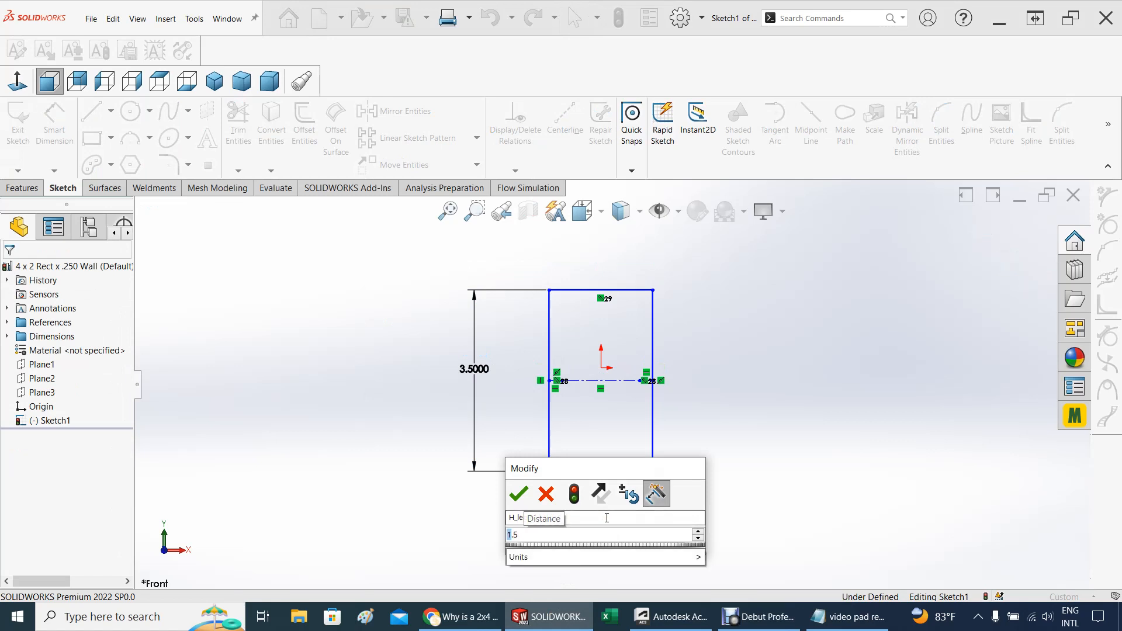
key(Return)
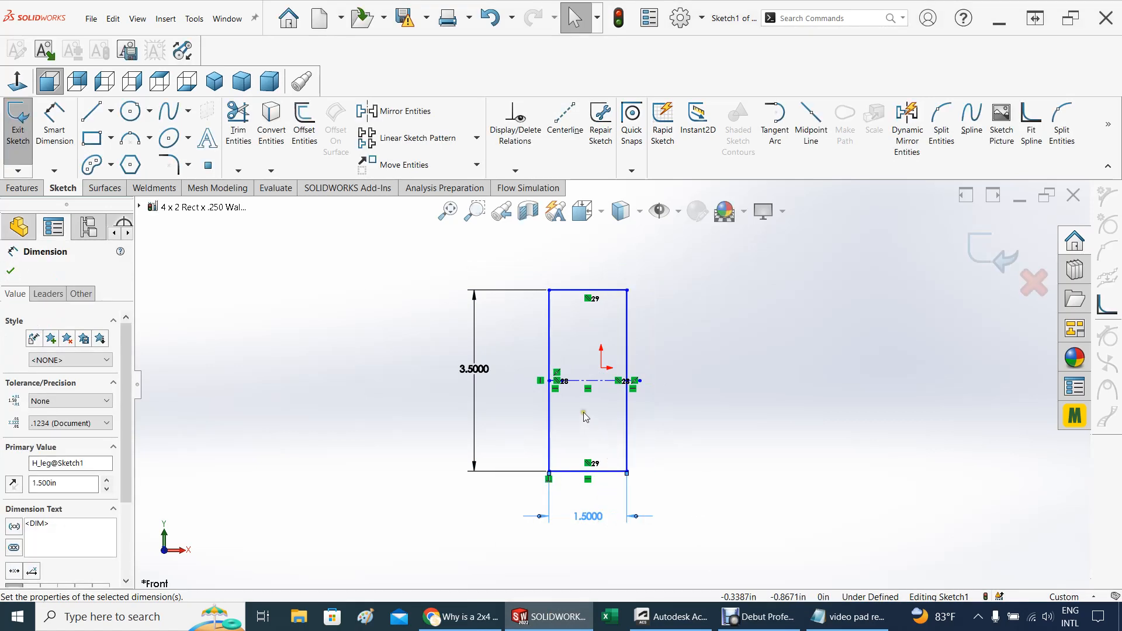
Try to add a vertical relation between the horizontal centerline's midpoint and the origin
scroll(588, 410, up, 2)
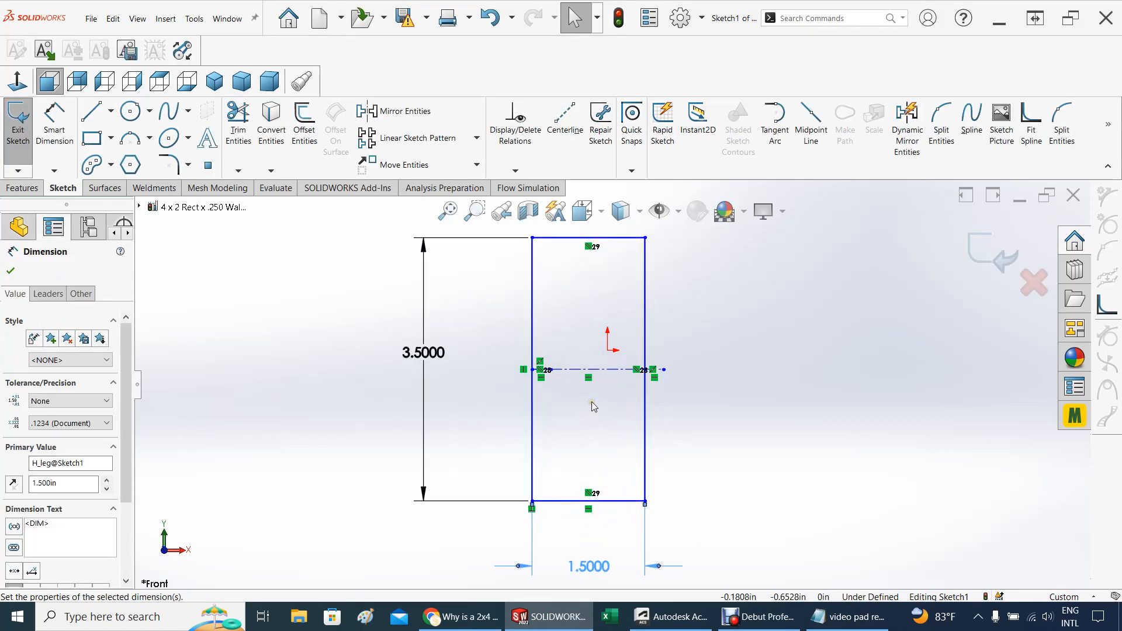
click(587, 372)
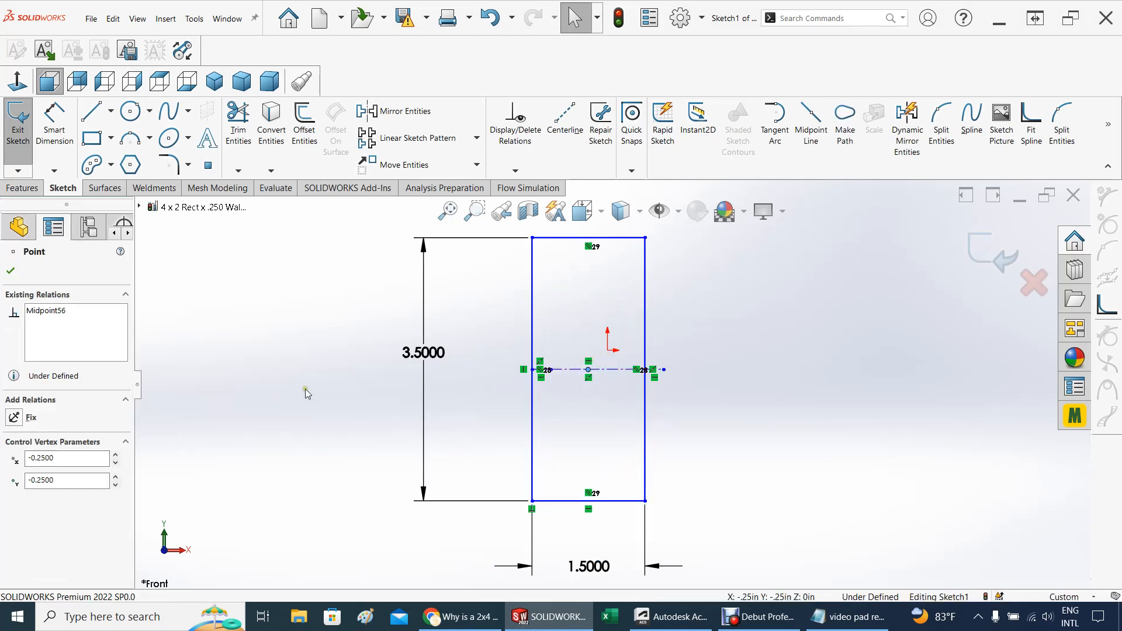
key(Escape)
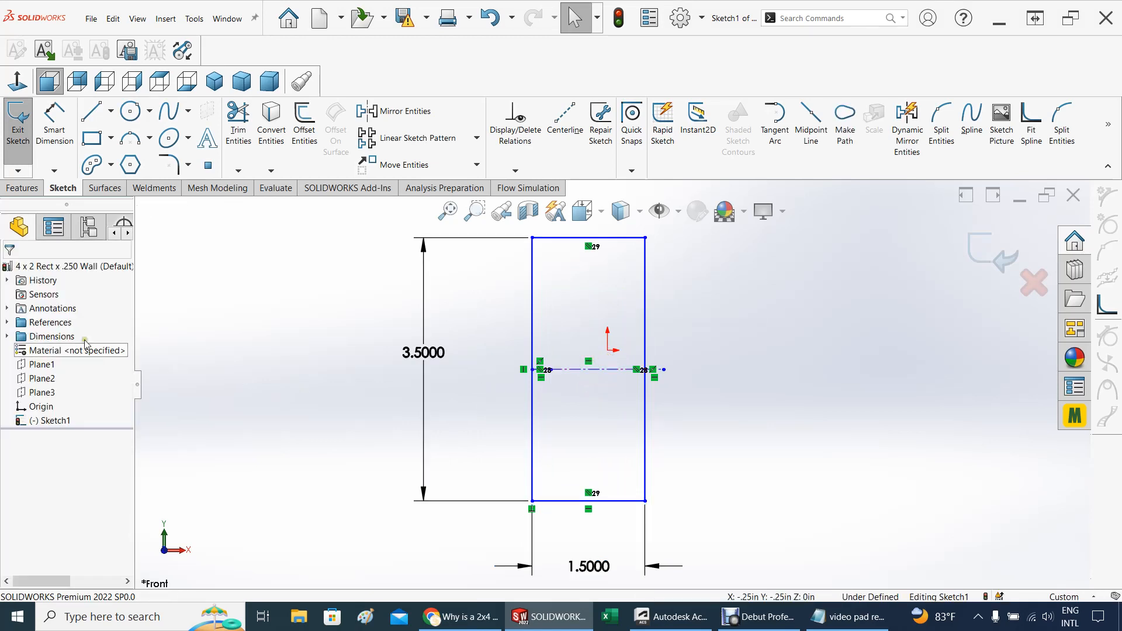
click(589, 372)
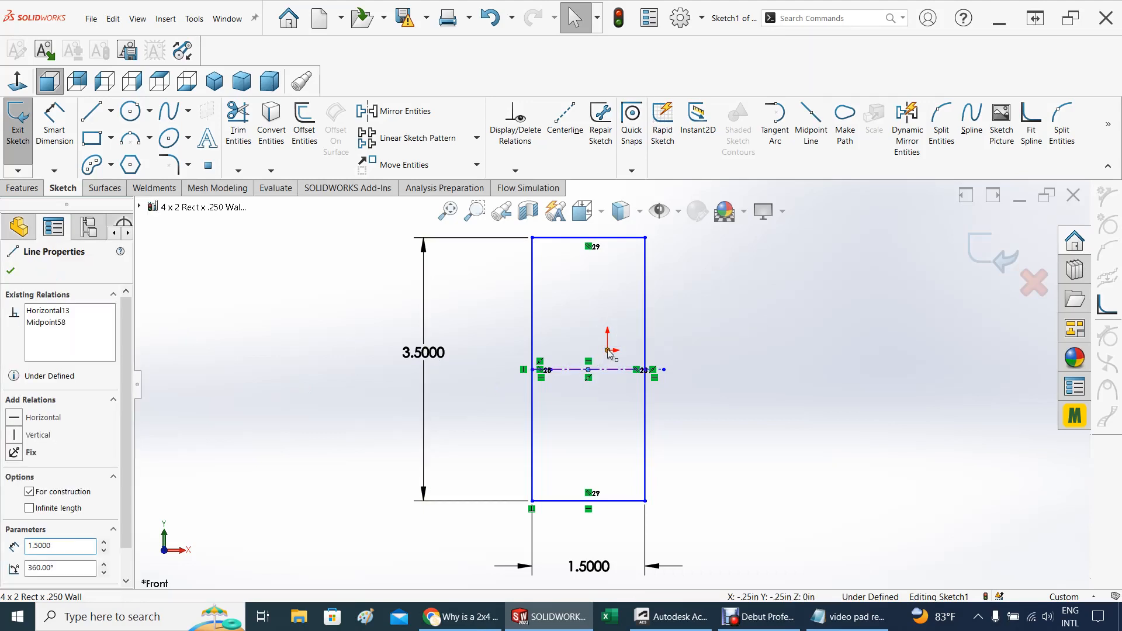
ctrl+click(609, 351)
click(661, 298)
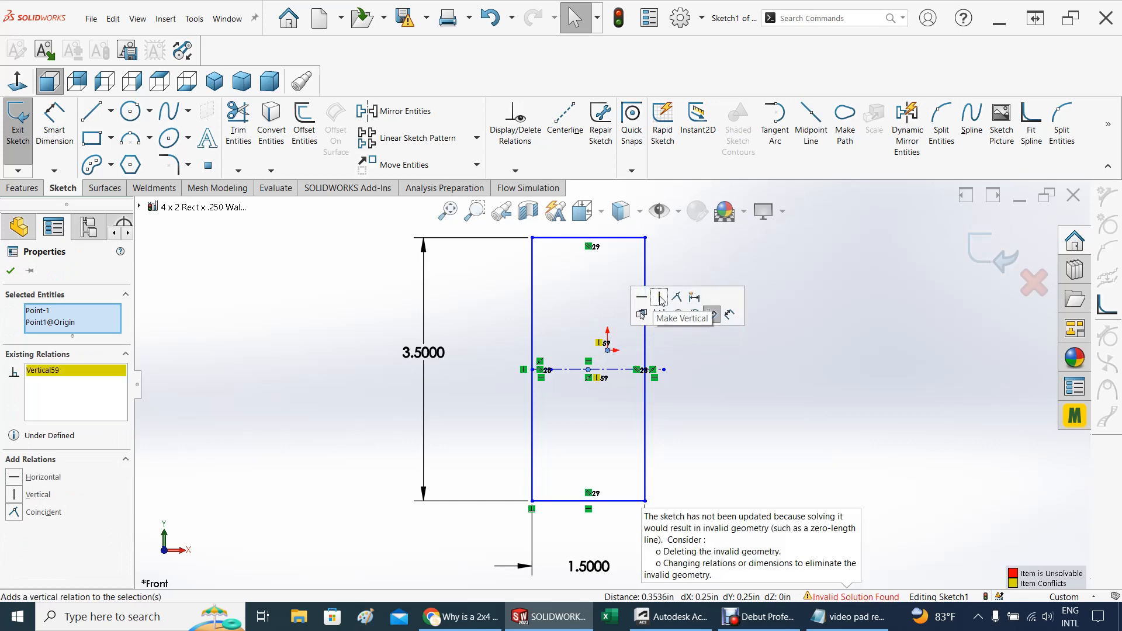
click(227, 365)
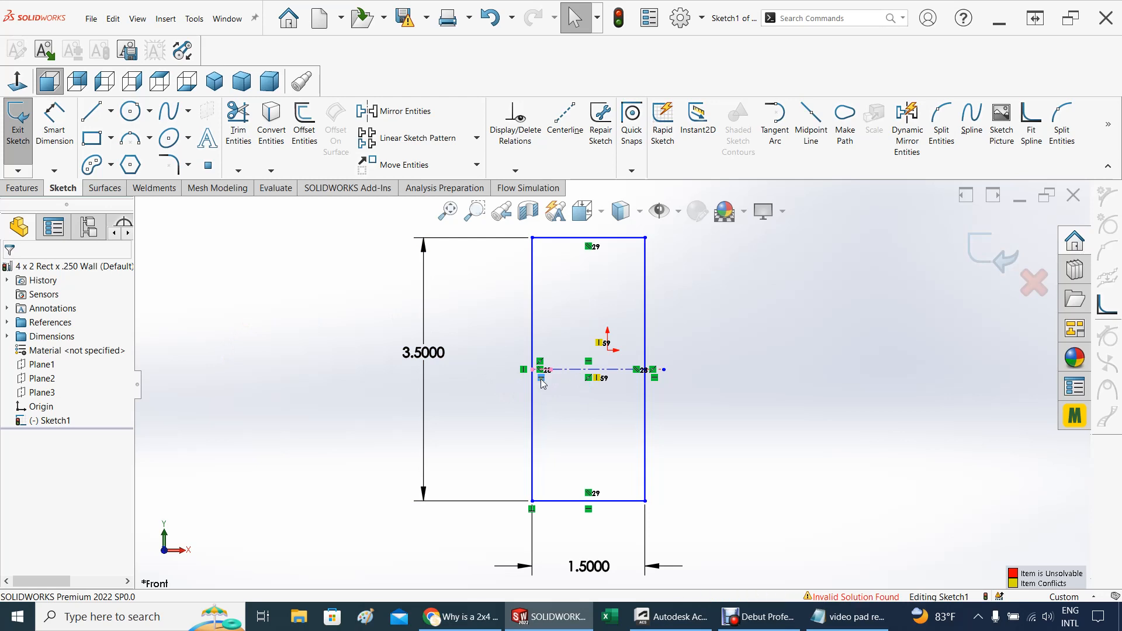
Delete the horizontal centerline and the two short centerline stubs at the rectangle's long sides
click(571, 370)
key(Delete)
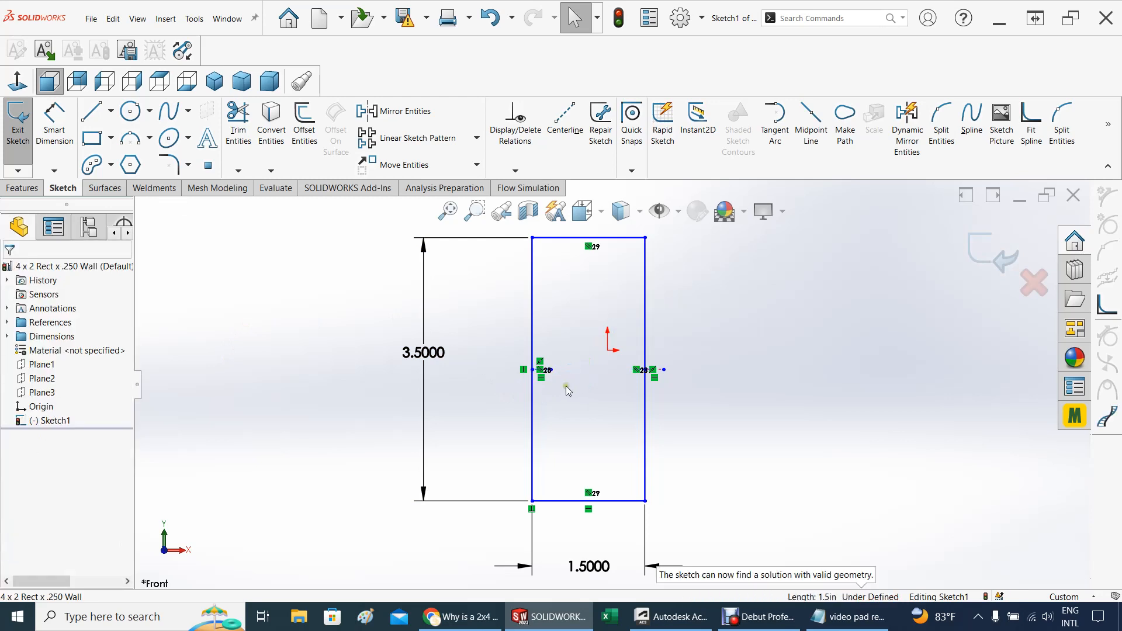
scroll(538, 374, down, 3)
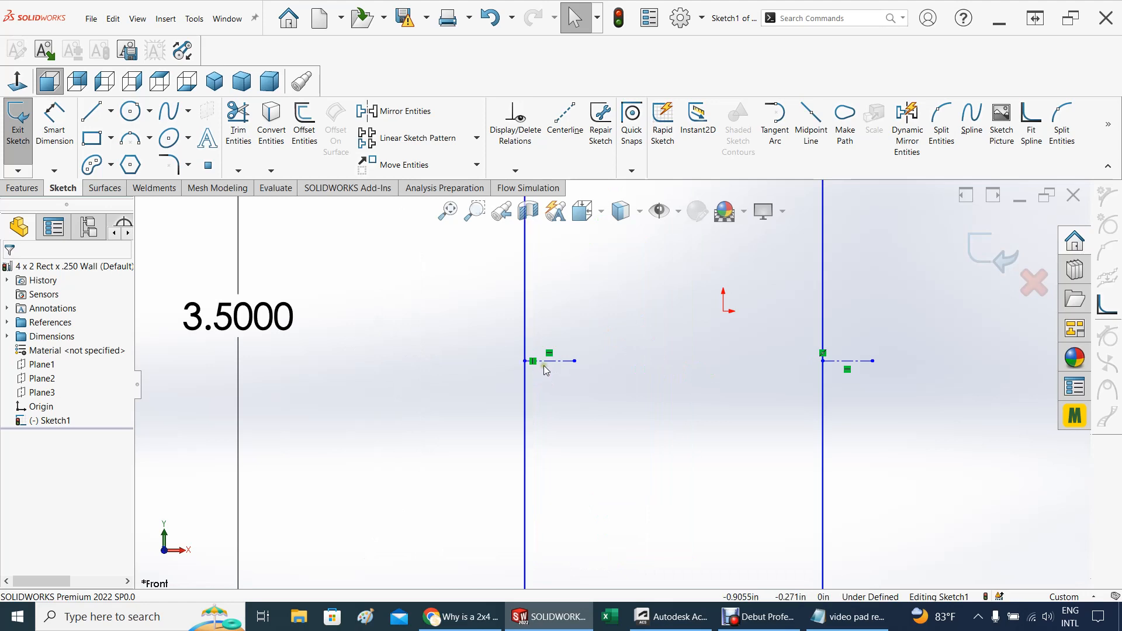
click(557, 362)
key(Delete)
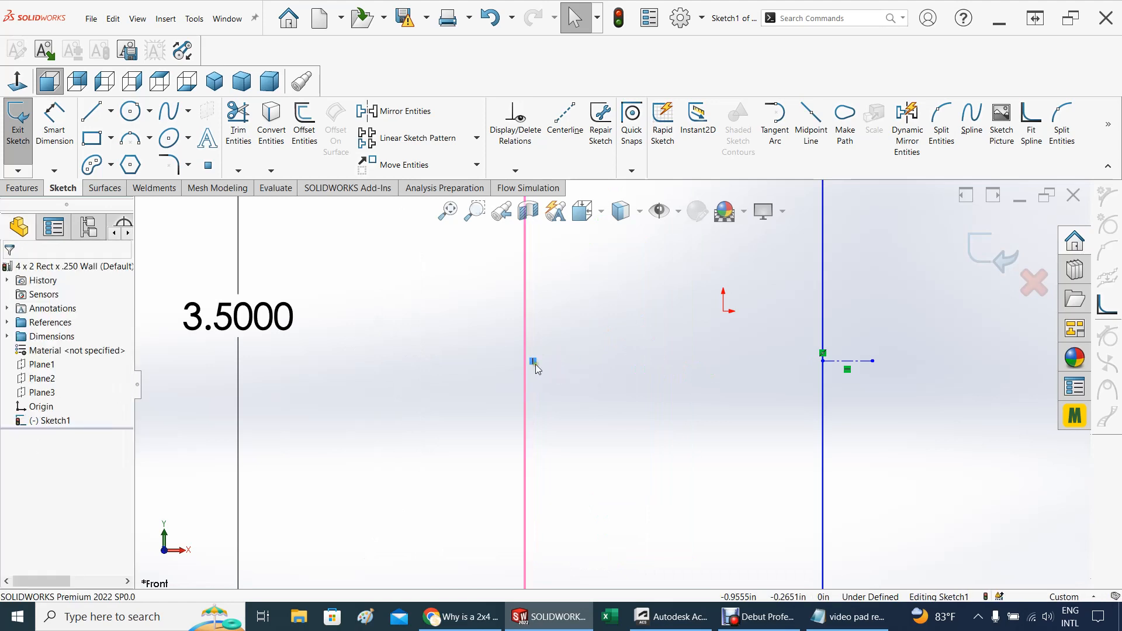
click(837, 362)
key(Delete)
Add a vertical relation between the midpoint of the rectangle's upper edge and the origin
scroll(611, 386, up, 3)
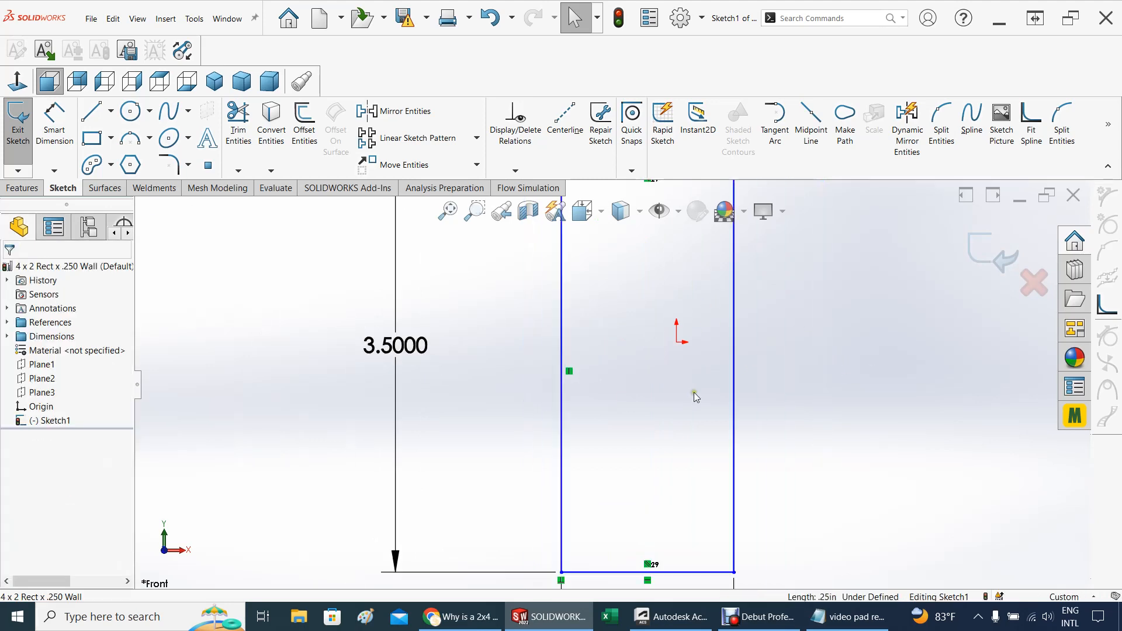
scroll(694, 396, up, 3)
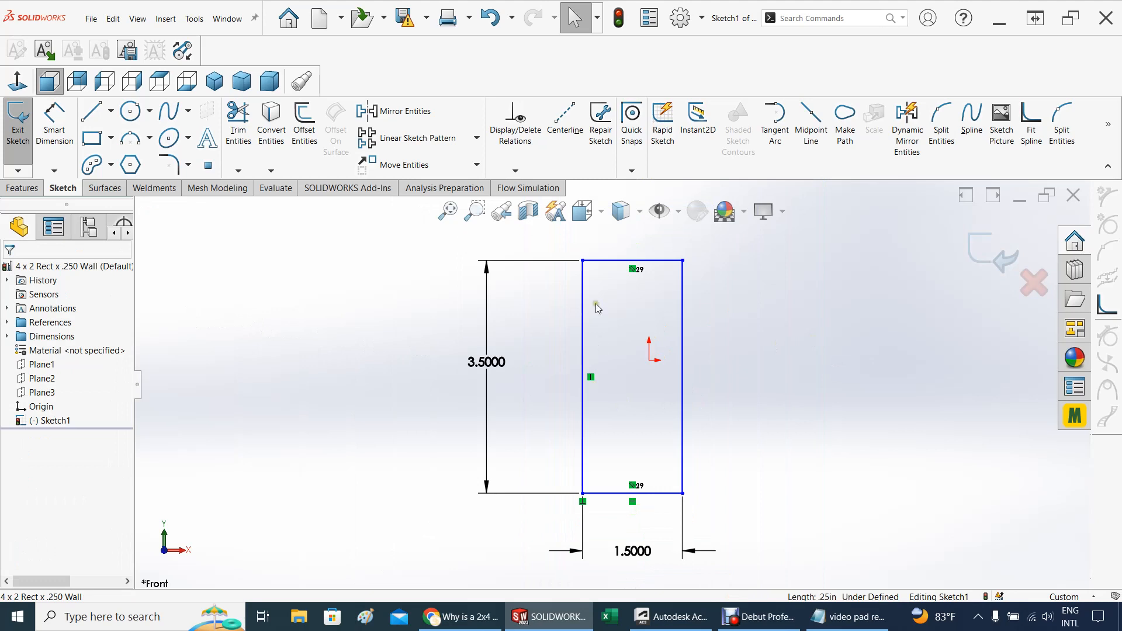
click(632, 261)
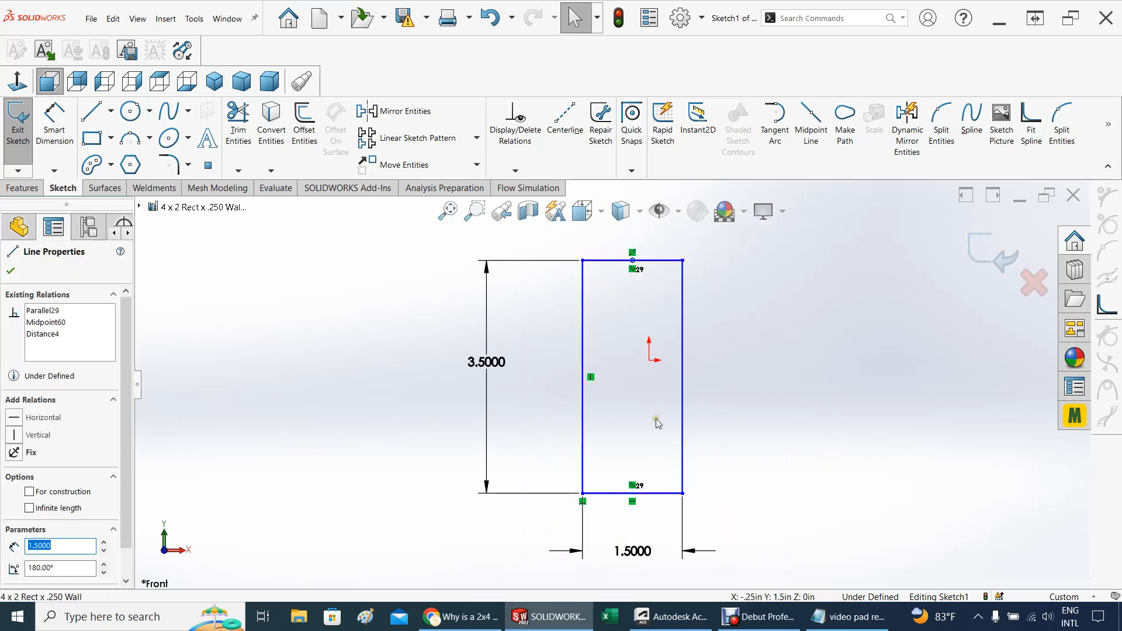
ctrl+click(650, 361)
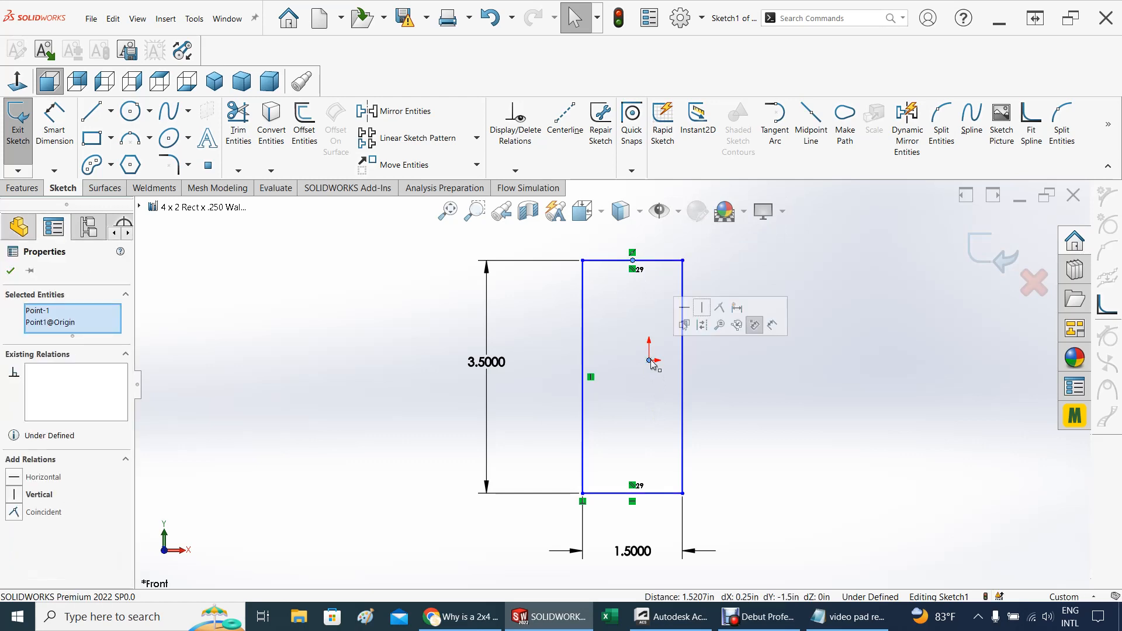
click(701, 308)
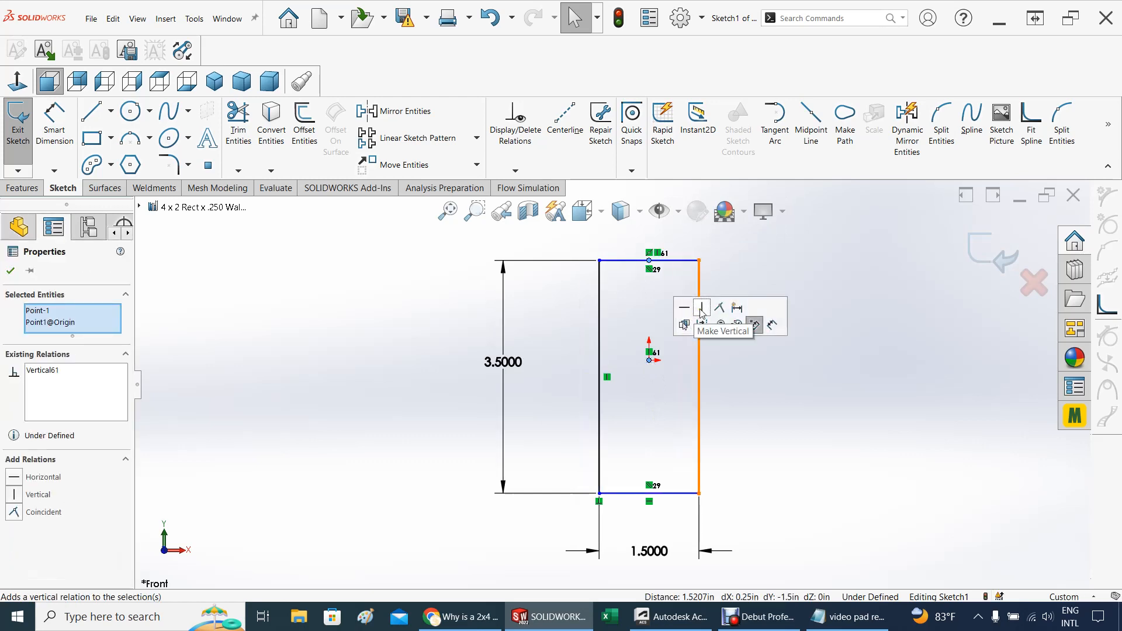
click(794, 352)
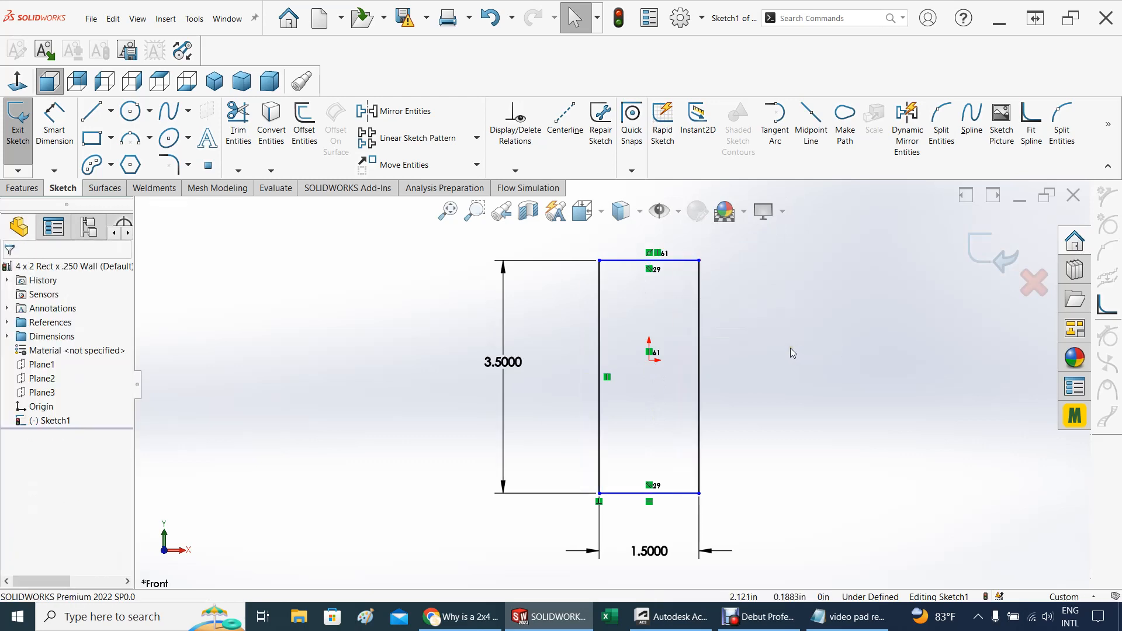
Draw a vertical centerline from the midpoint of the rectangle's upper edge to the midpoint of its lower edge
click(110, 111)
click(109, 132)
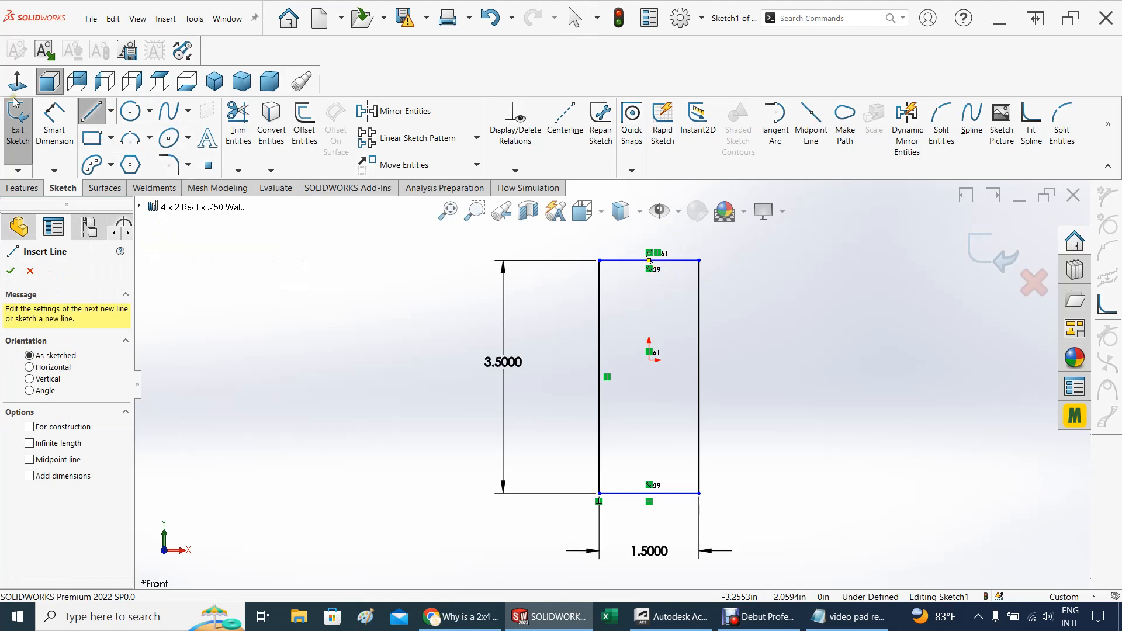
click(113, 116)
click(119, 146)
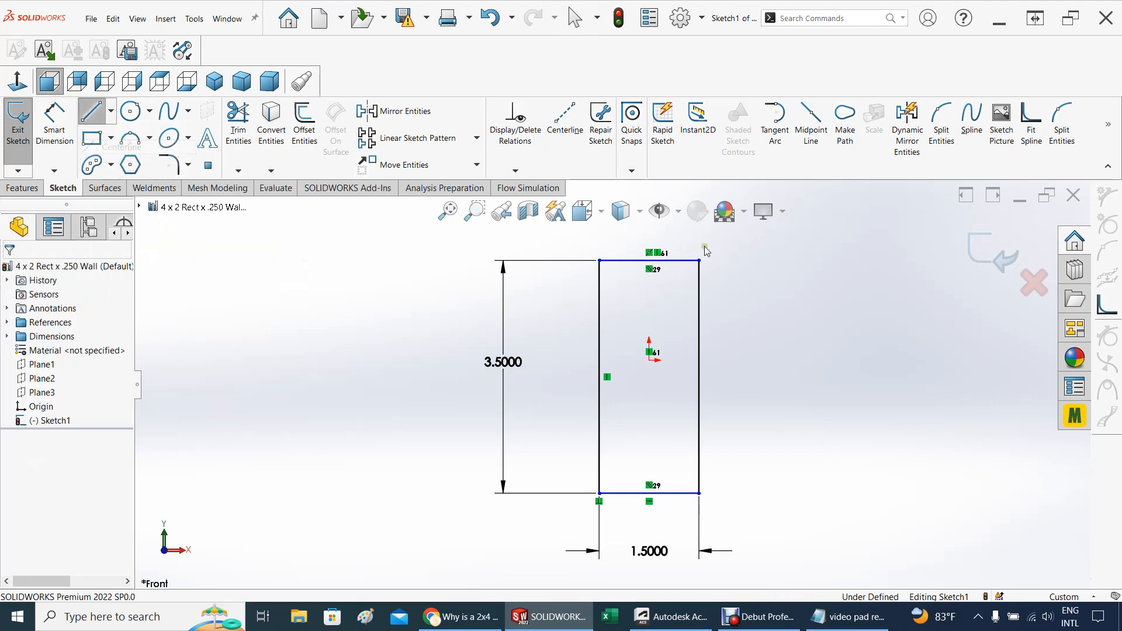
click(648, 261)
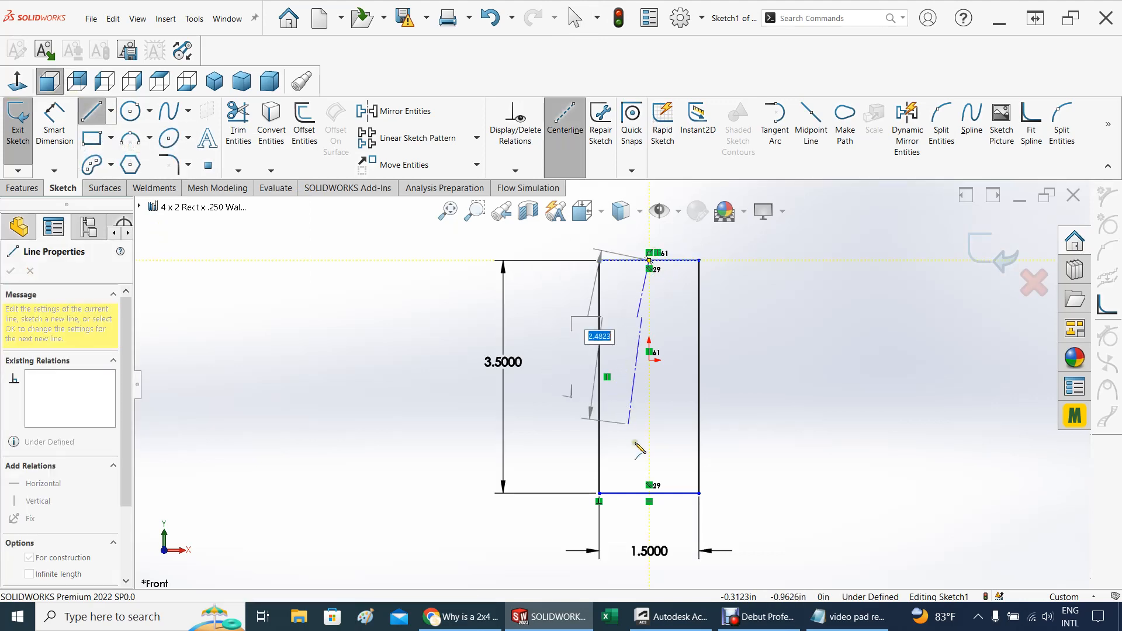
click(651, 494)
key(Escape)
key(Escape)
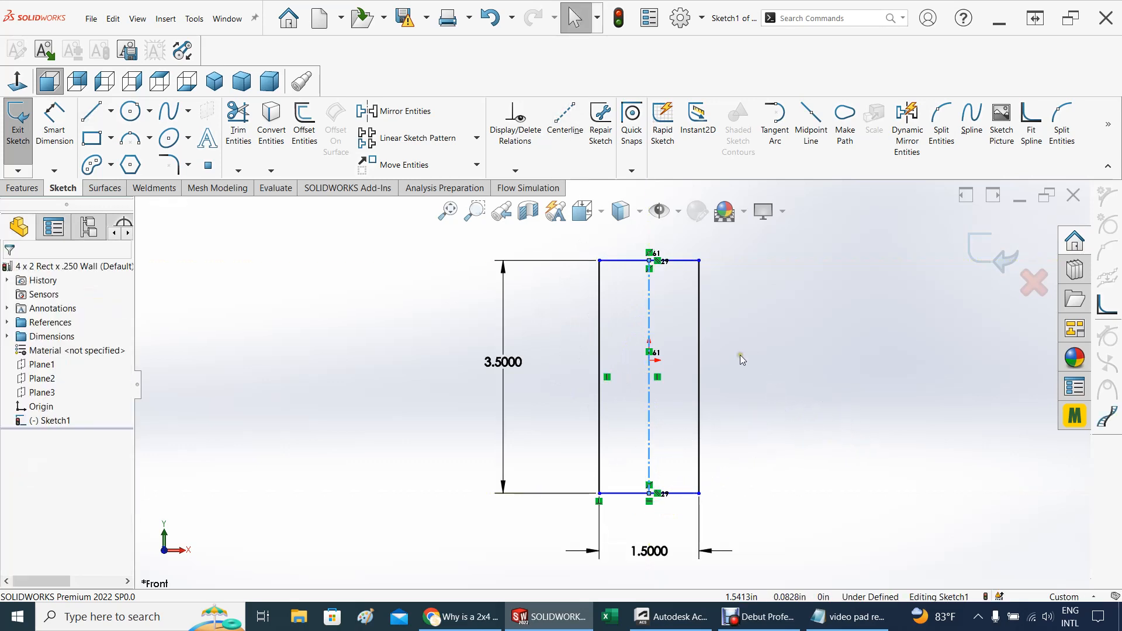
click(635, 264)
click(54, 126)
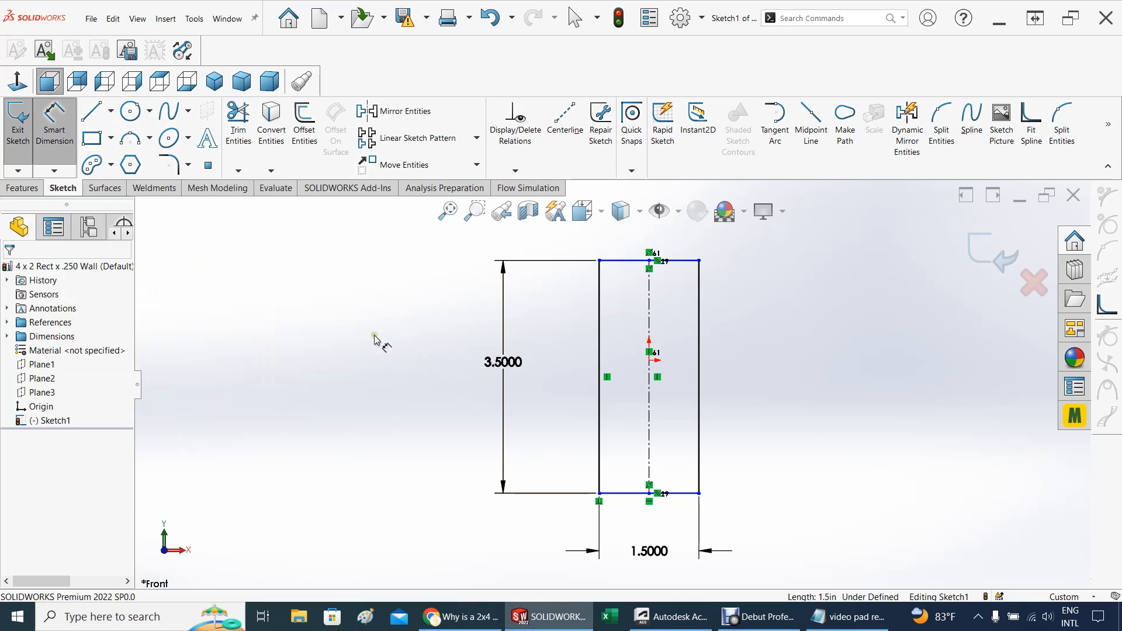
key(Escape)
Make the vertical centerline's midpoint coincident with the origin and exit the sketch
drag(638, 267, 654, 333)
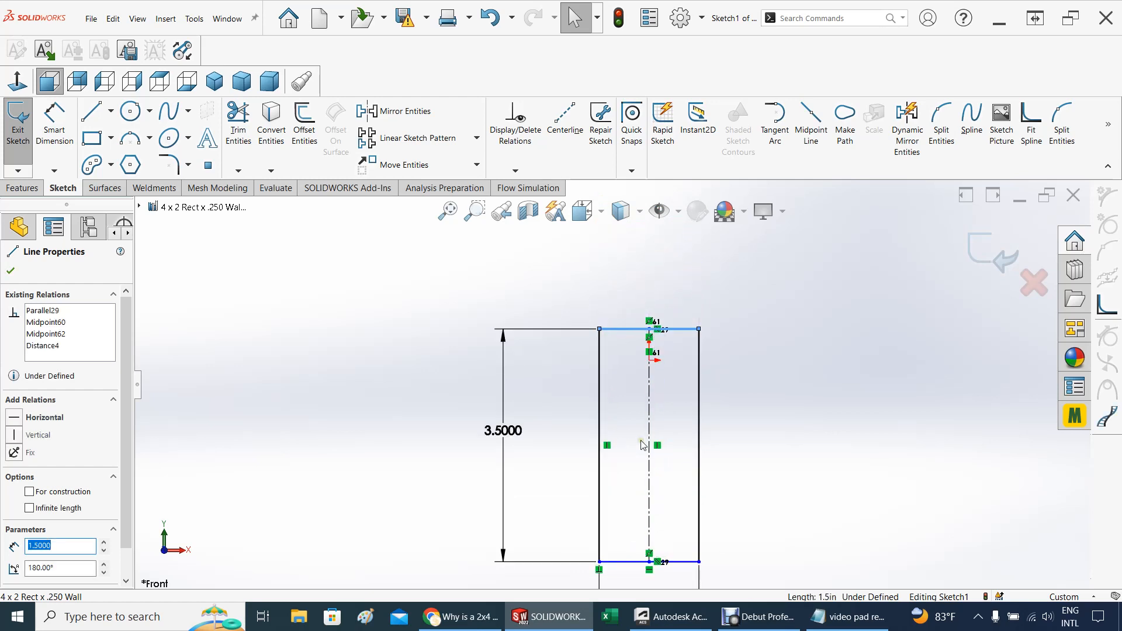
click(649, 447)
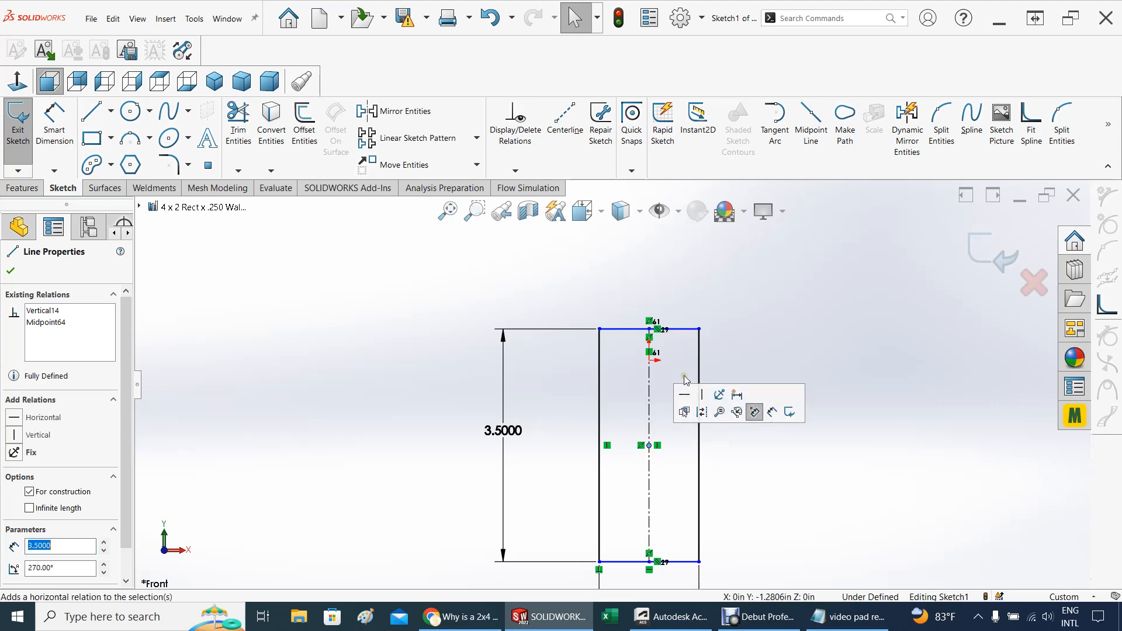
click(650, 360)
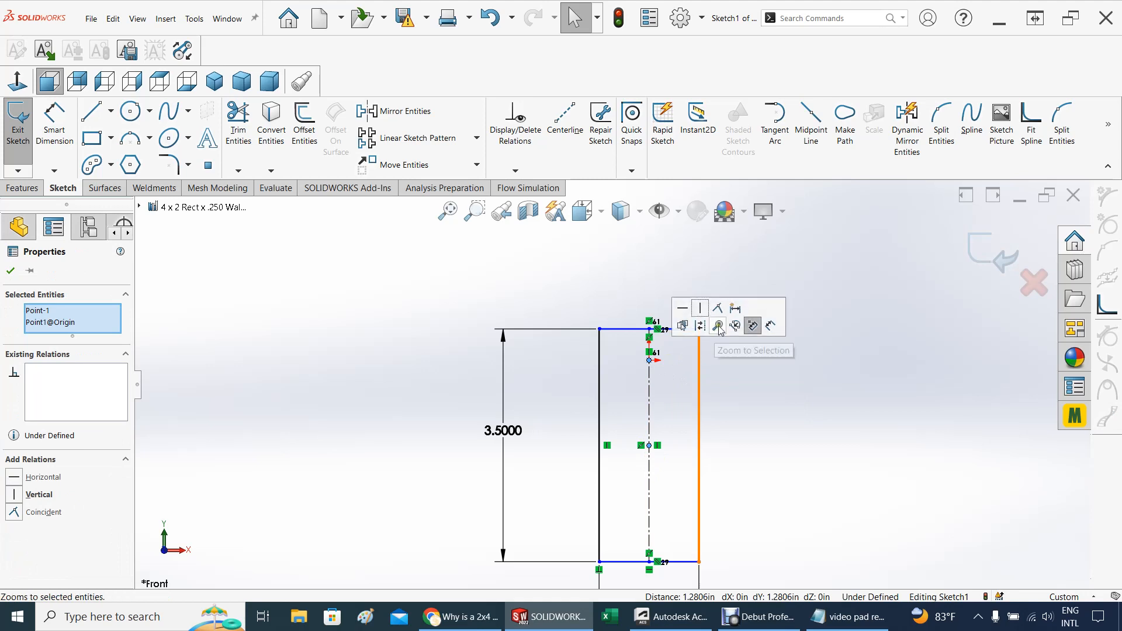
click(718, 308)
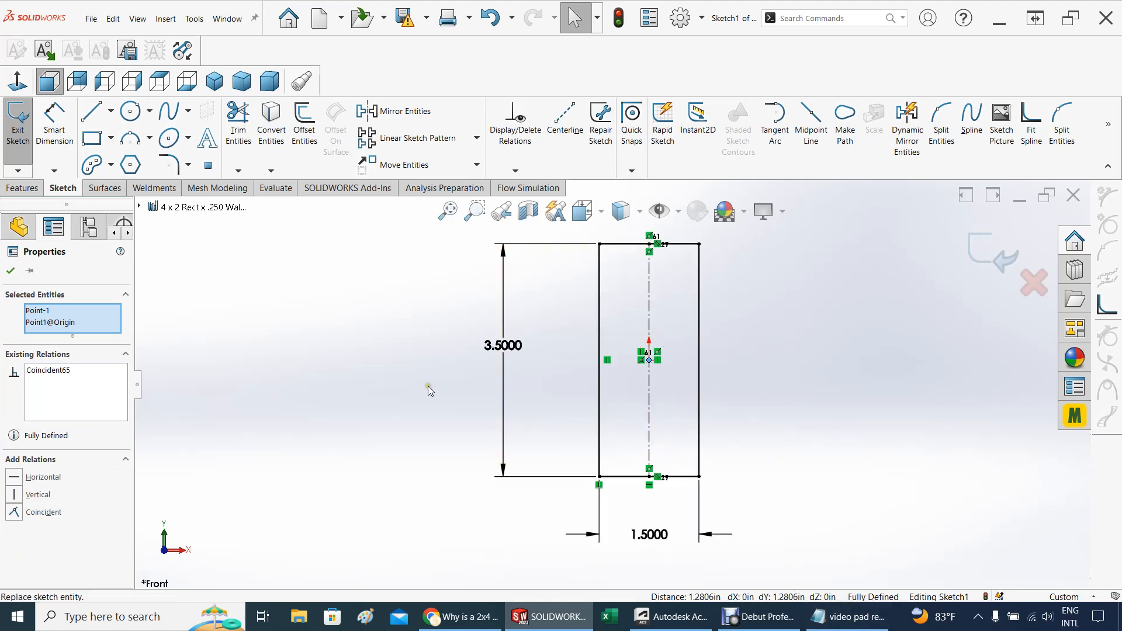
scroll(373, 376, up, 1)
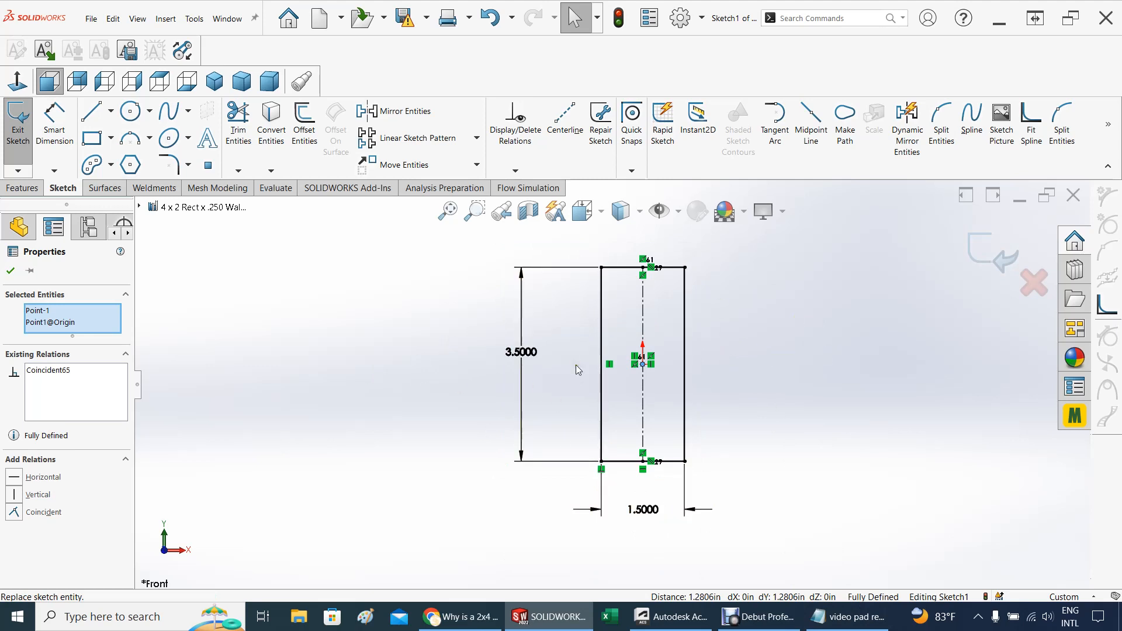
click(994, 260)
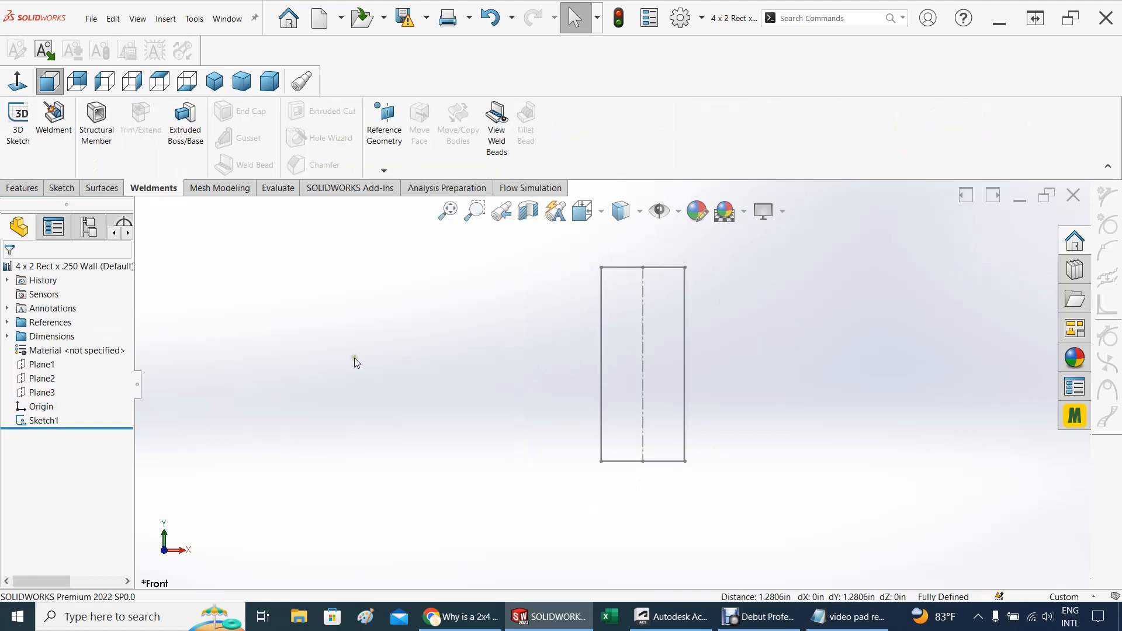
Assign the Pine material from the Woods category to the profile part
click(79, 348)
right_click(80, 350)
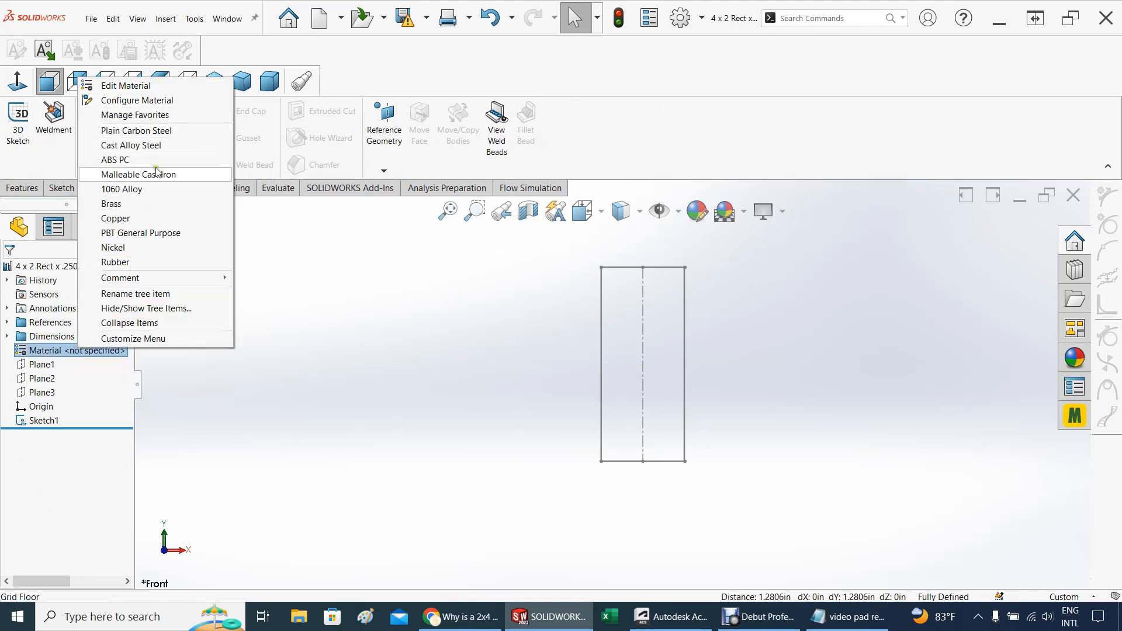
click(125, 87)
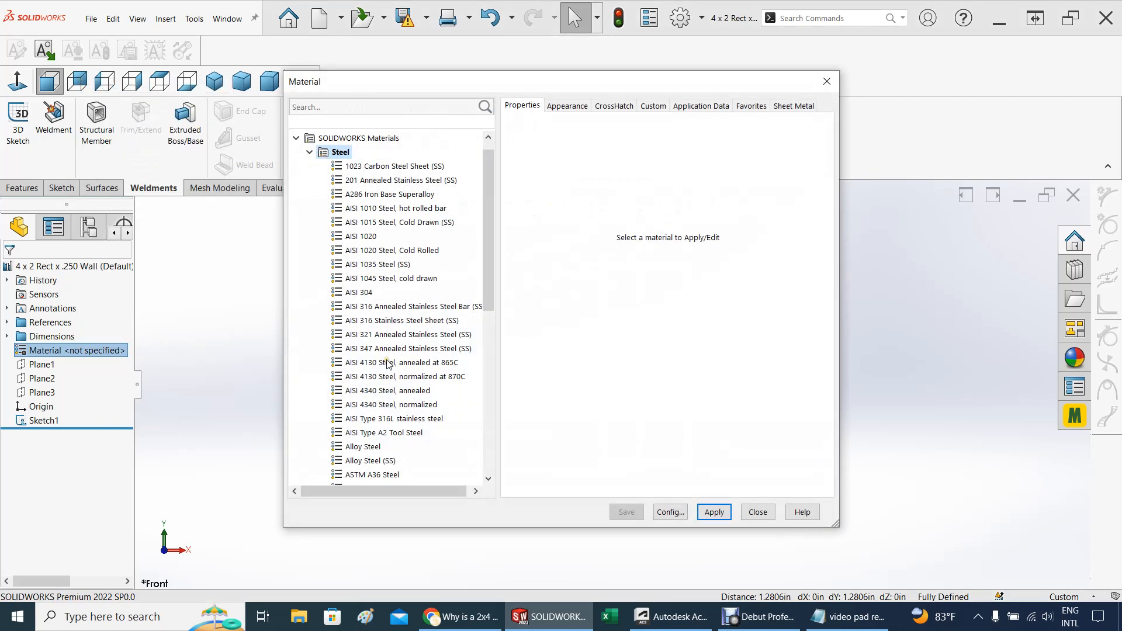
drag(485, 264, 488, 421)
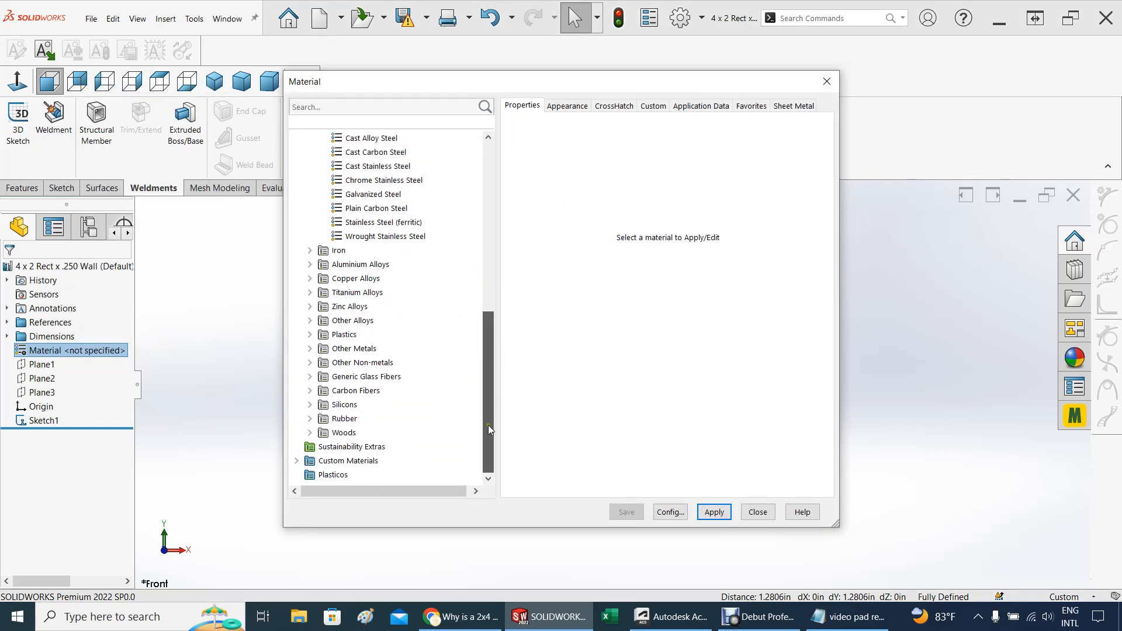
click(343, 434)
double_click(343, 434)
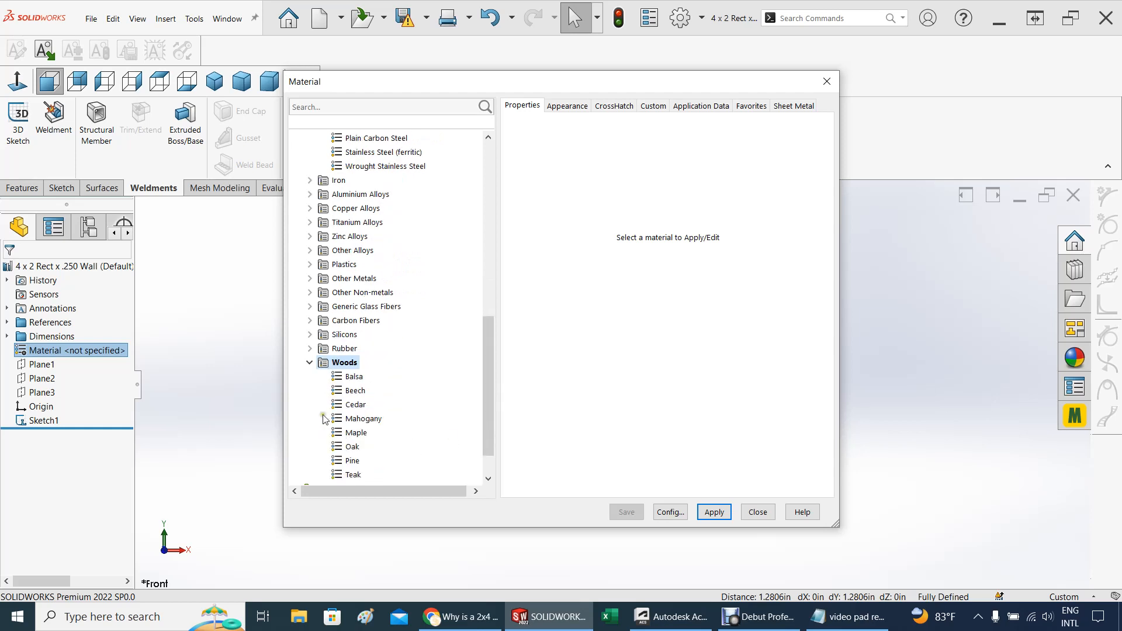
click(351, 461)
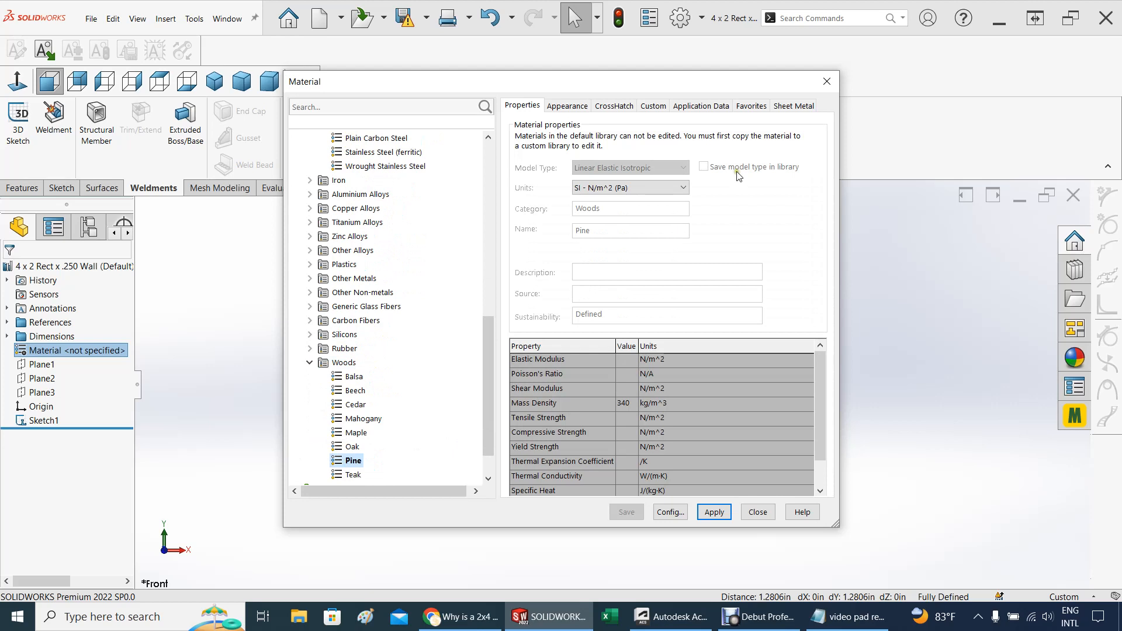
click(714, 512)
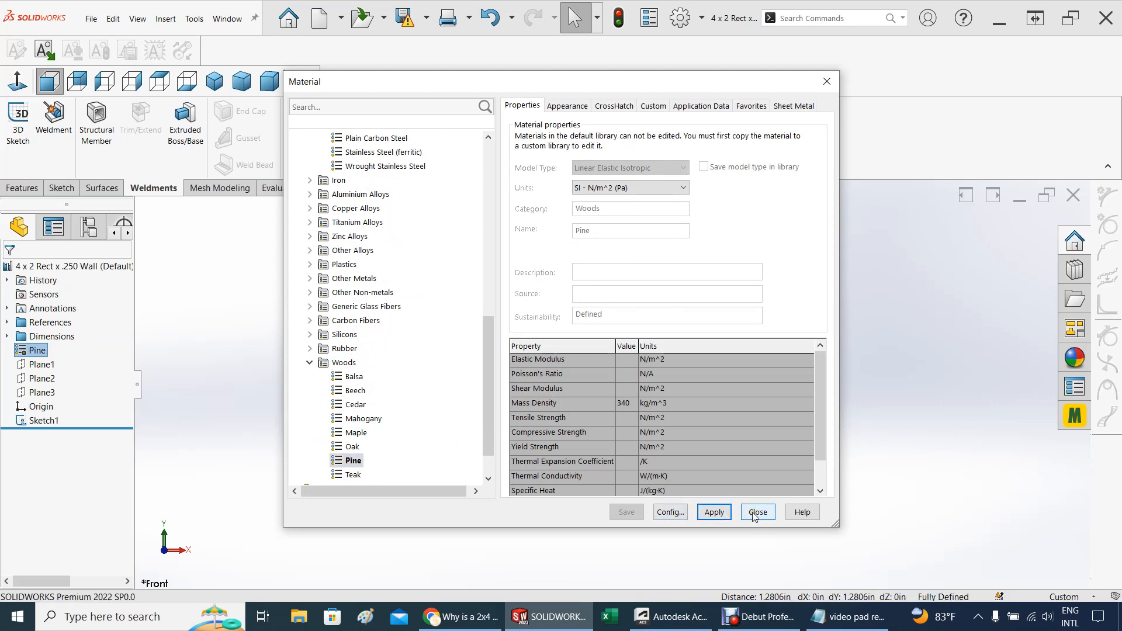
click(757, 512)
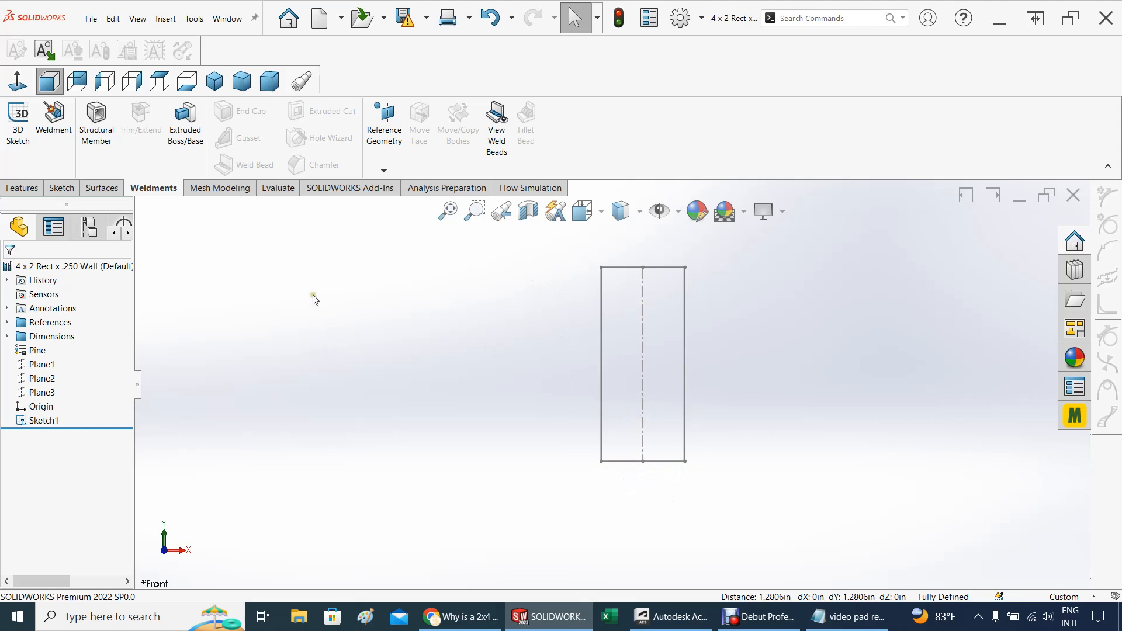
Start saving the part under a new name and browse to the Temp Folder in Documents
click(427, 19)
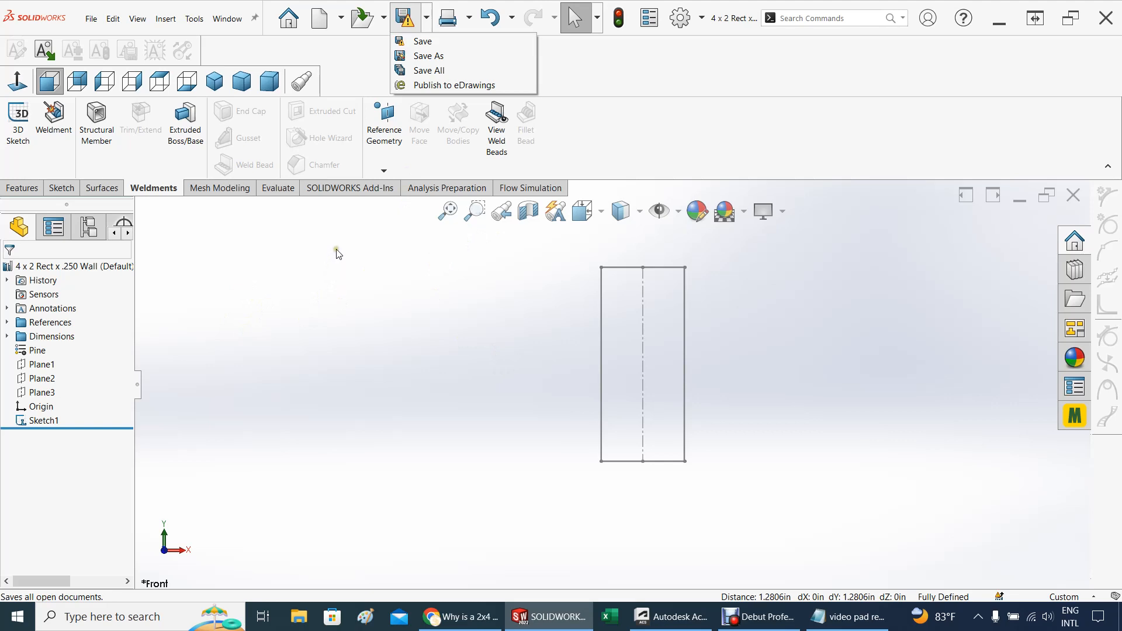
click(433, 56)
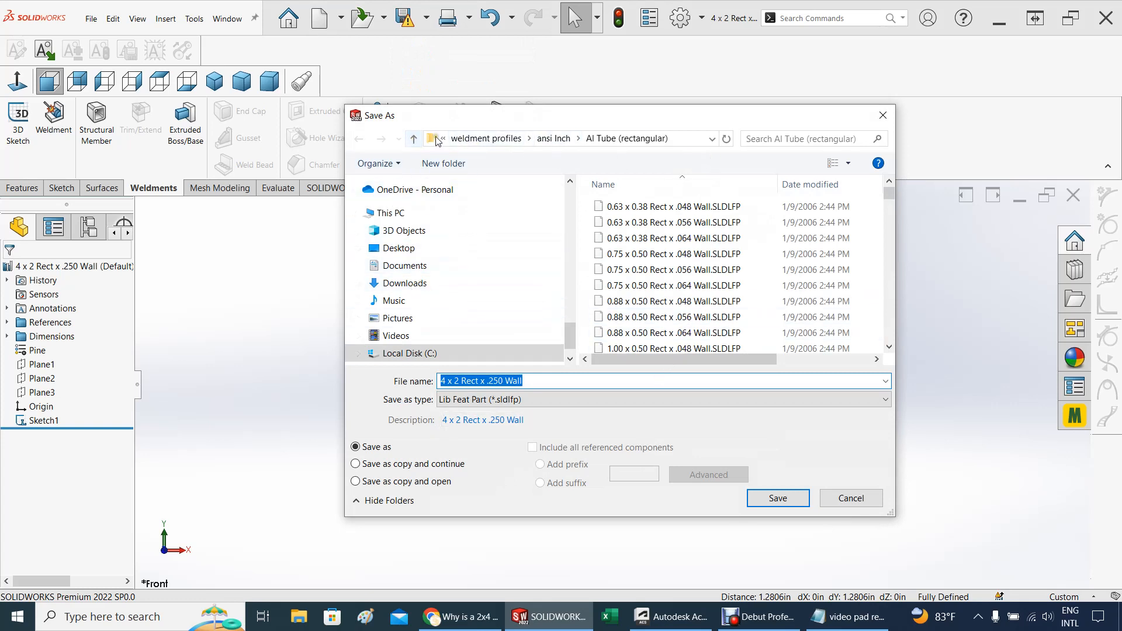
click(416, 140)
click(416, 140)
click(415, 141)
click(415, 141)
click(415, 140)
click(415, 140)
click(416, 140)
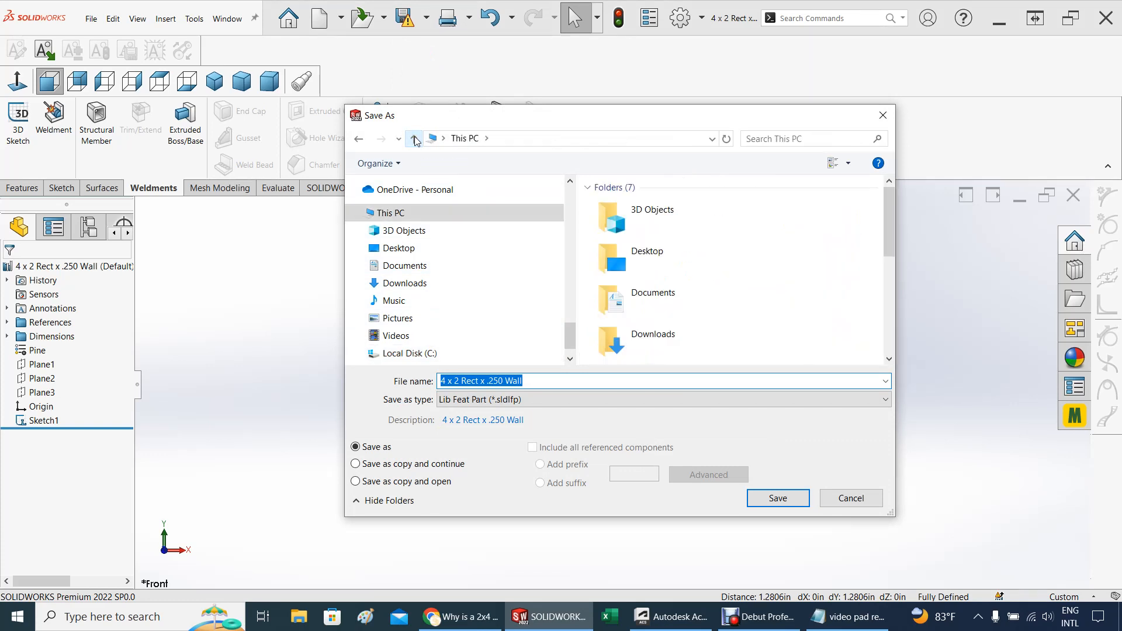
double_click(620, 305)
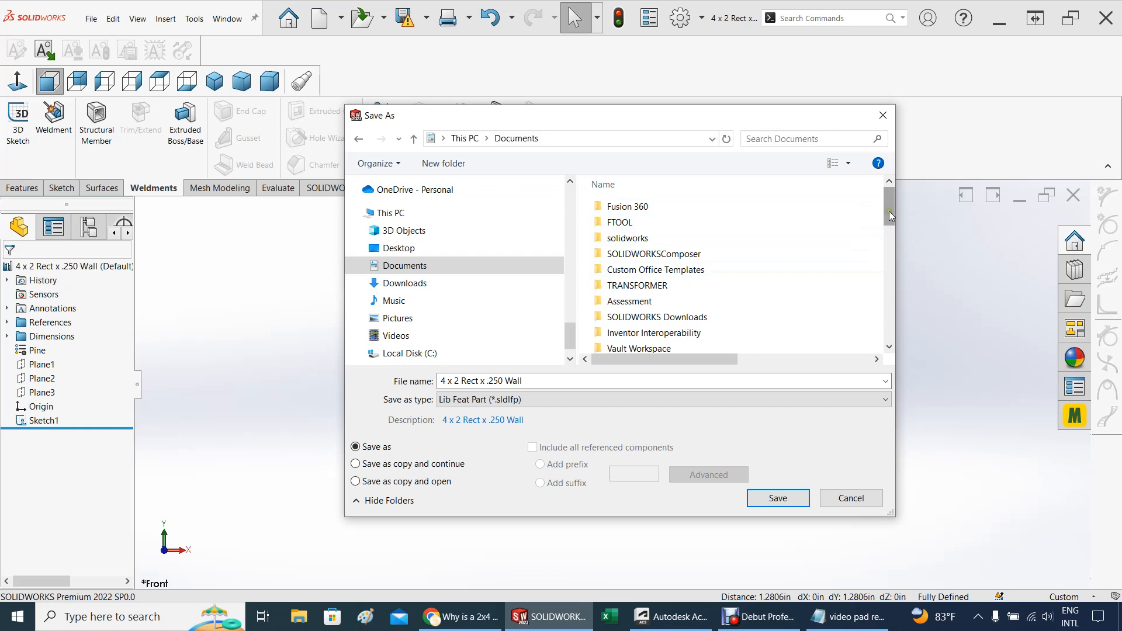
drag(889, 211, 890, 335)
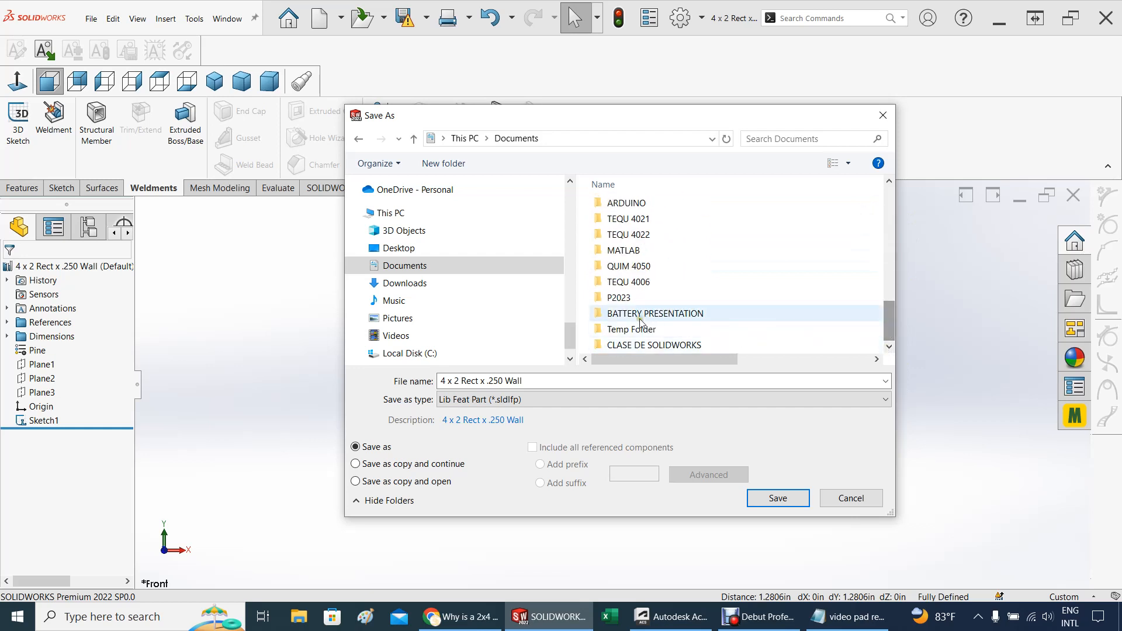
double_click(622, 331)
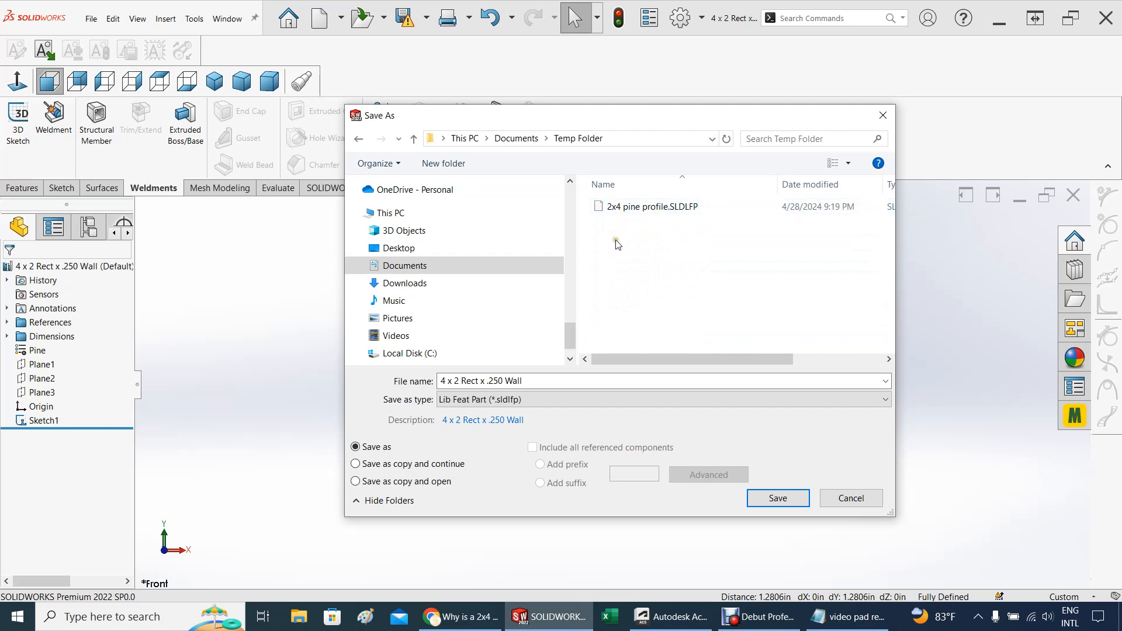
Save the profile as library feature part "2x4 (1.5x3.5) pine", accepting conversion to the current version, and close it
click(534, 384)
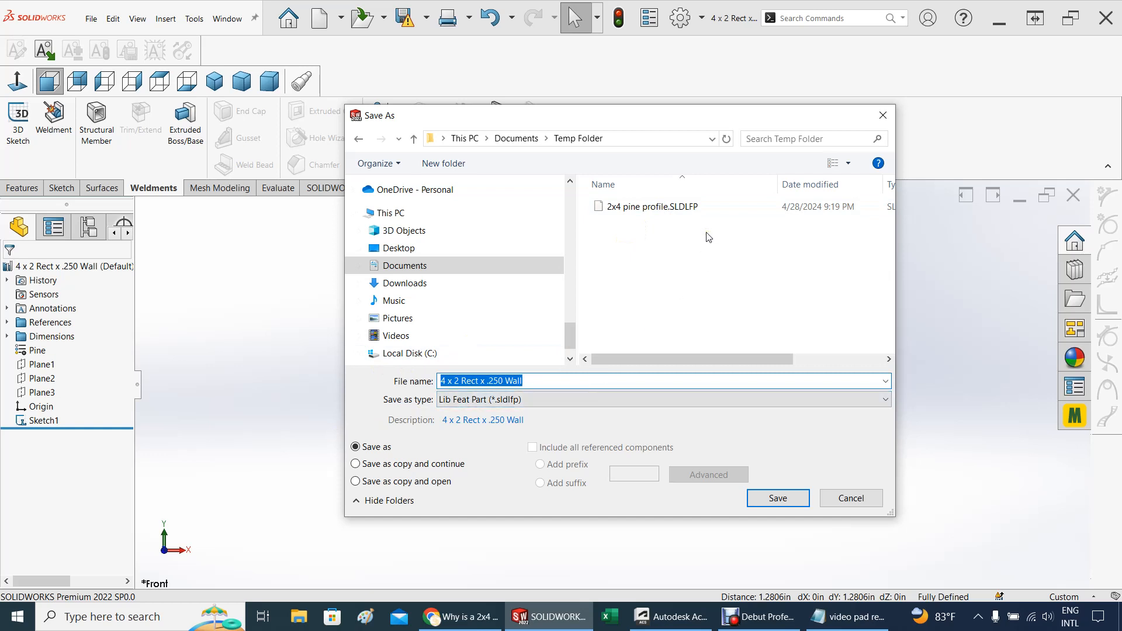
text(1.5)
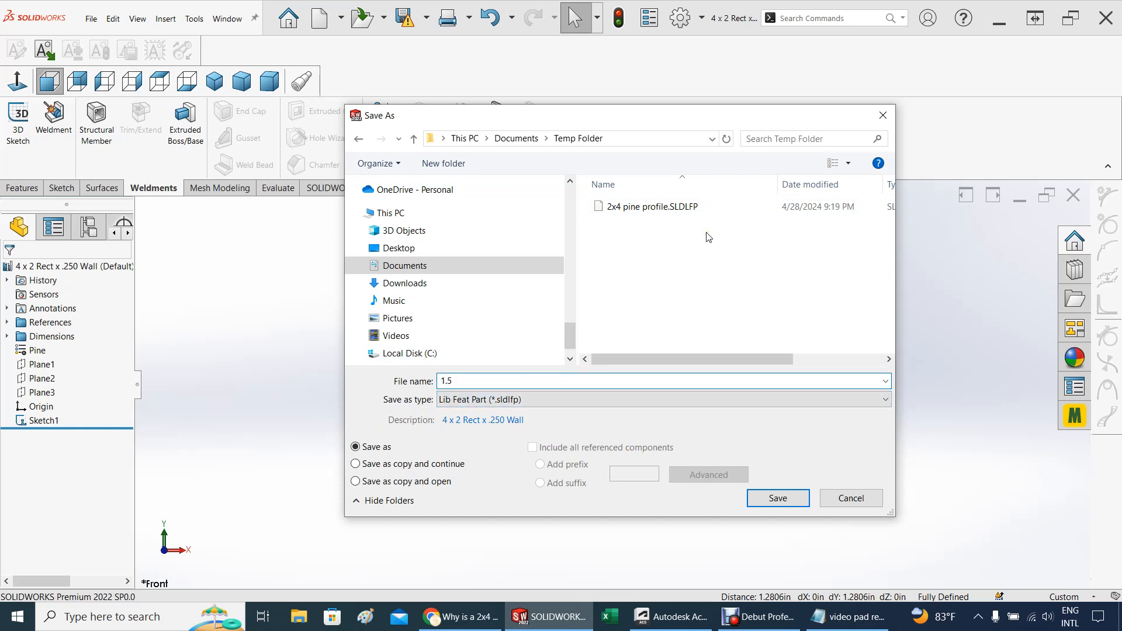
text(2x4)
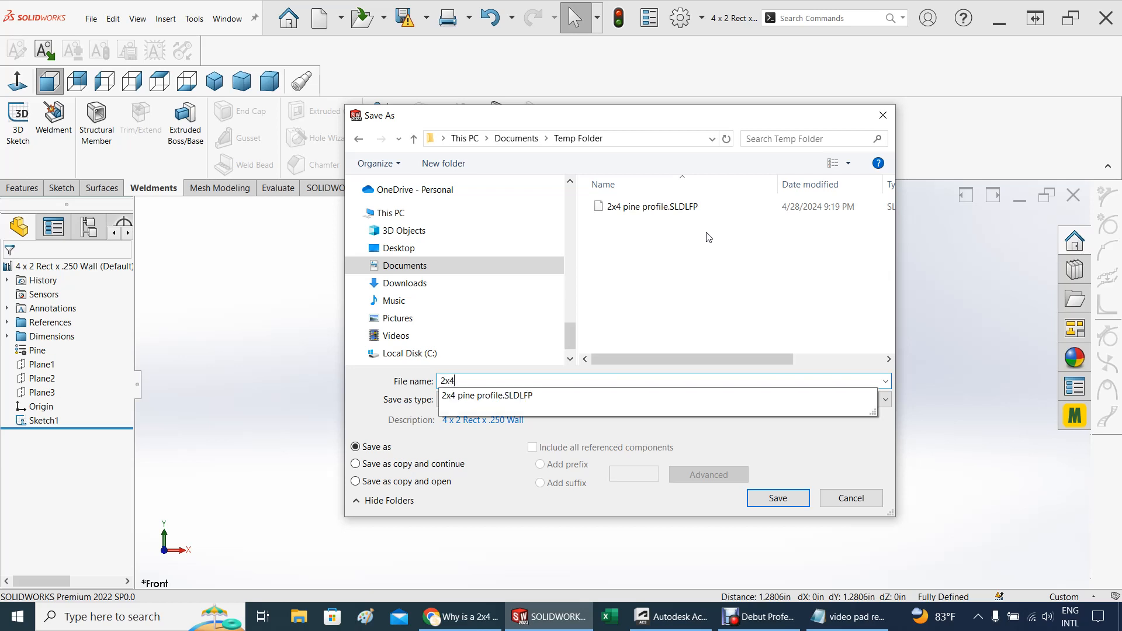
text( (1.5x3.5) pine)
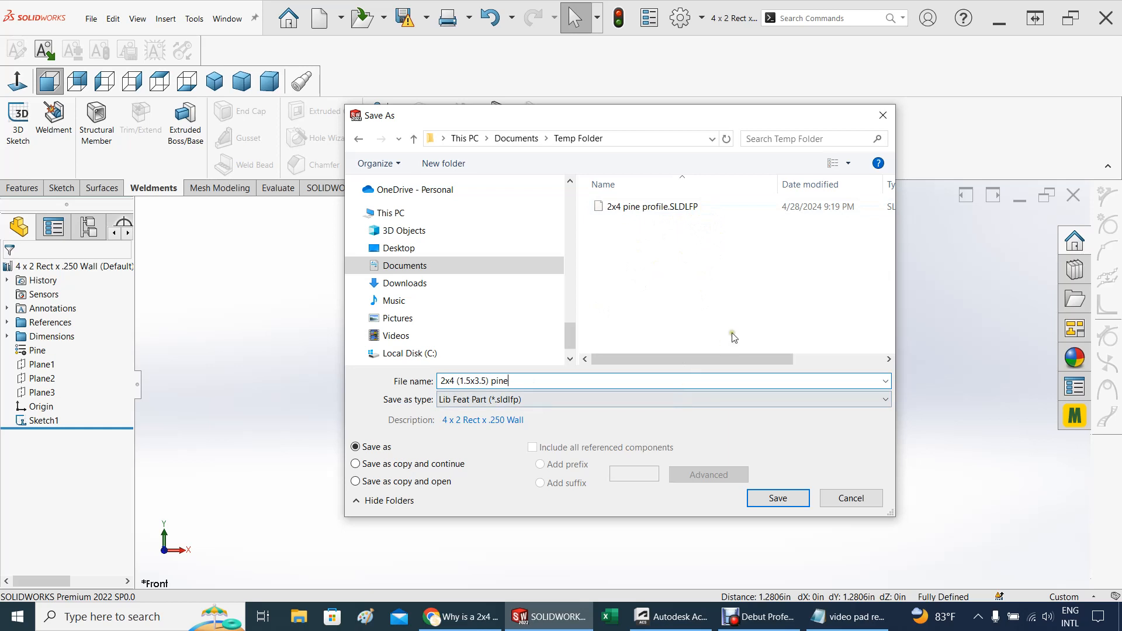
click(778, 498)
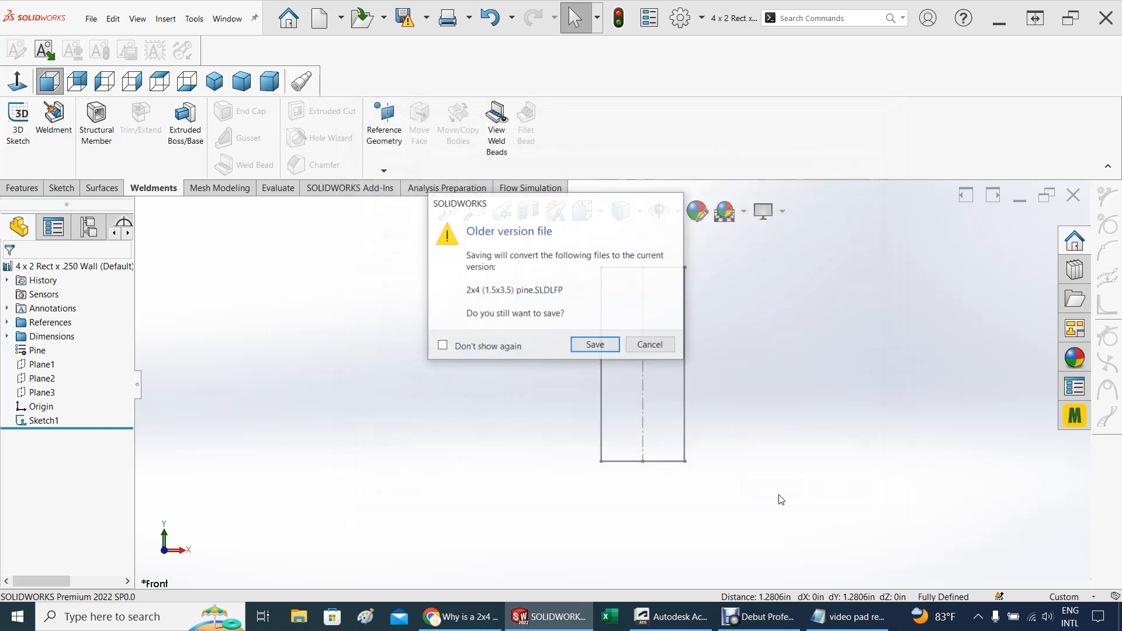
click(592, 345)
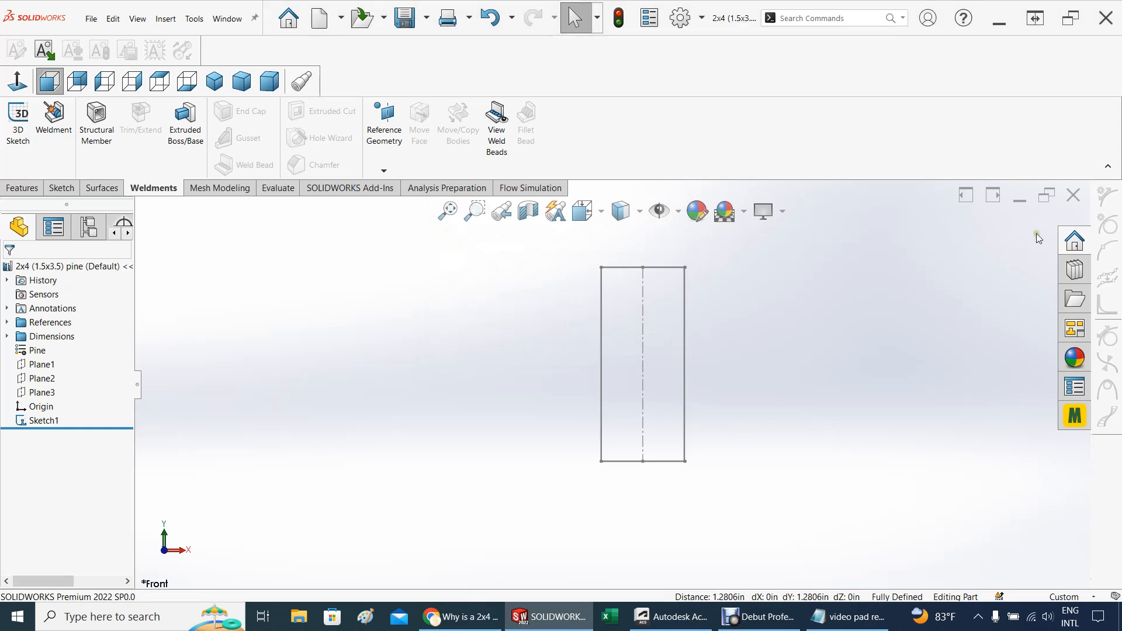
click(1073, 195)
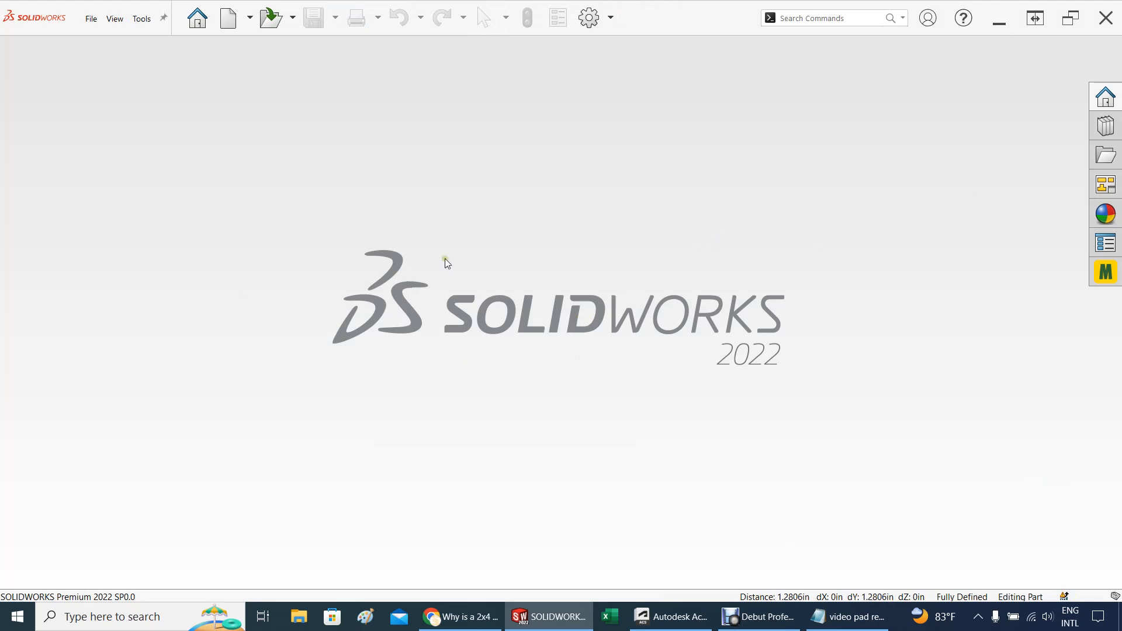
Switch to File Explorer and open the Temp Folder in Documents
click(1000, 20)
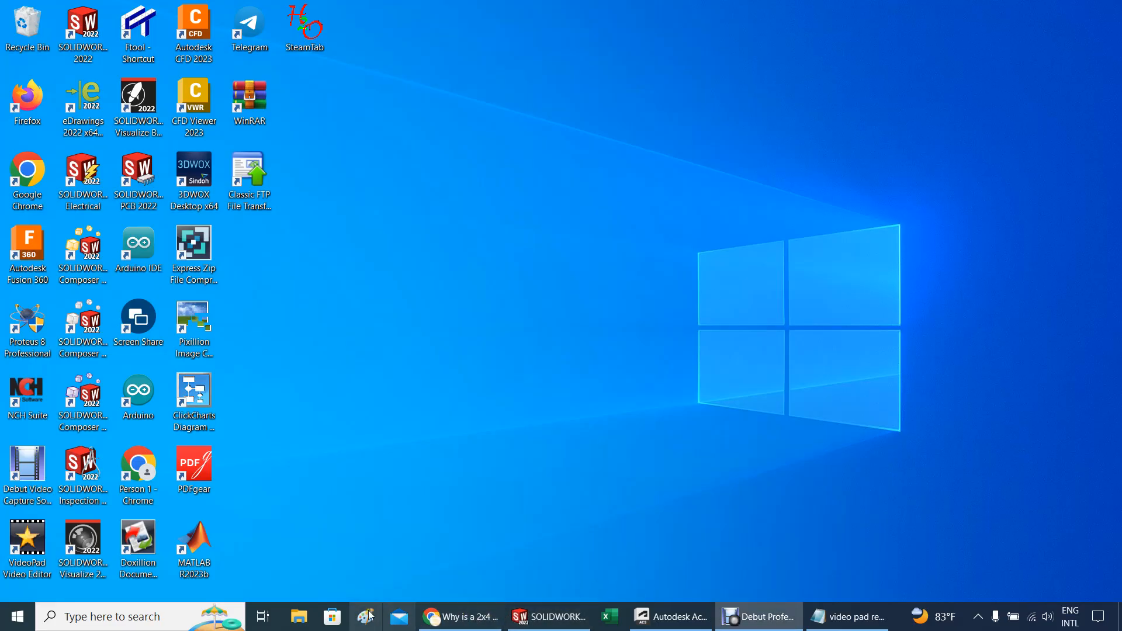
click(296, 627)
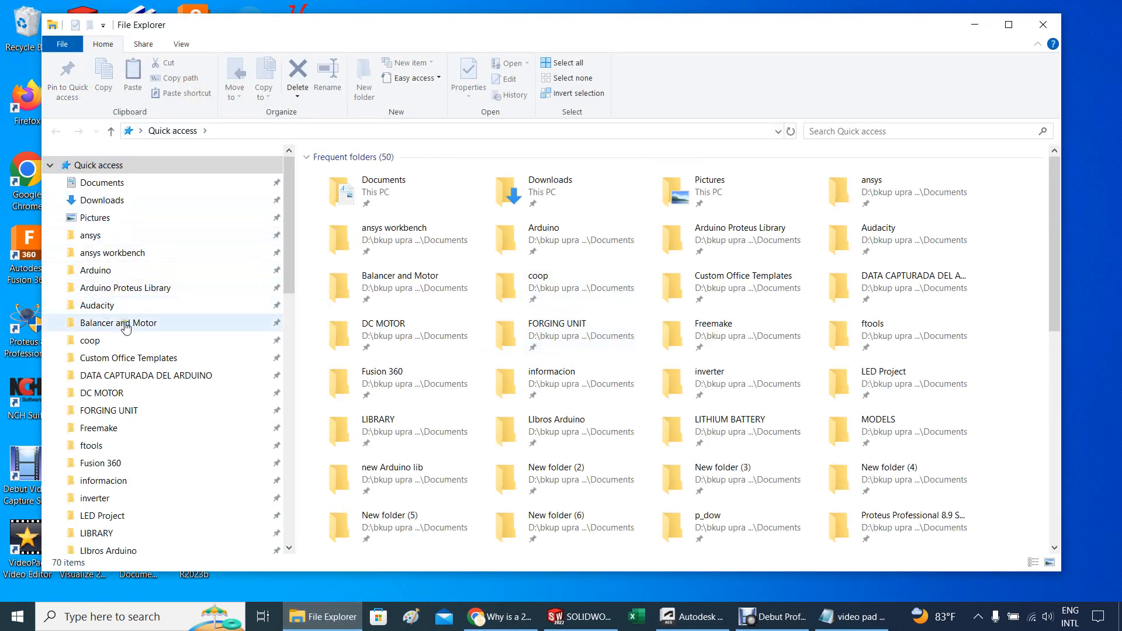
click(91, 183)
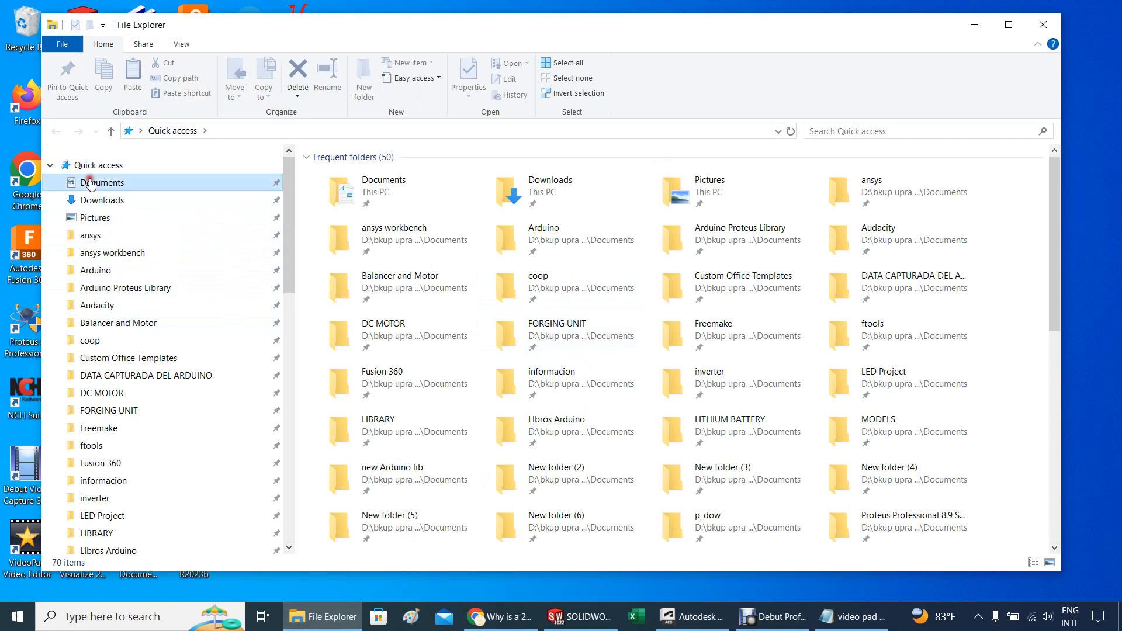
drag(289, 226, 299, 479)
click(80, 425)
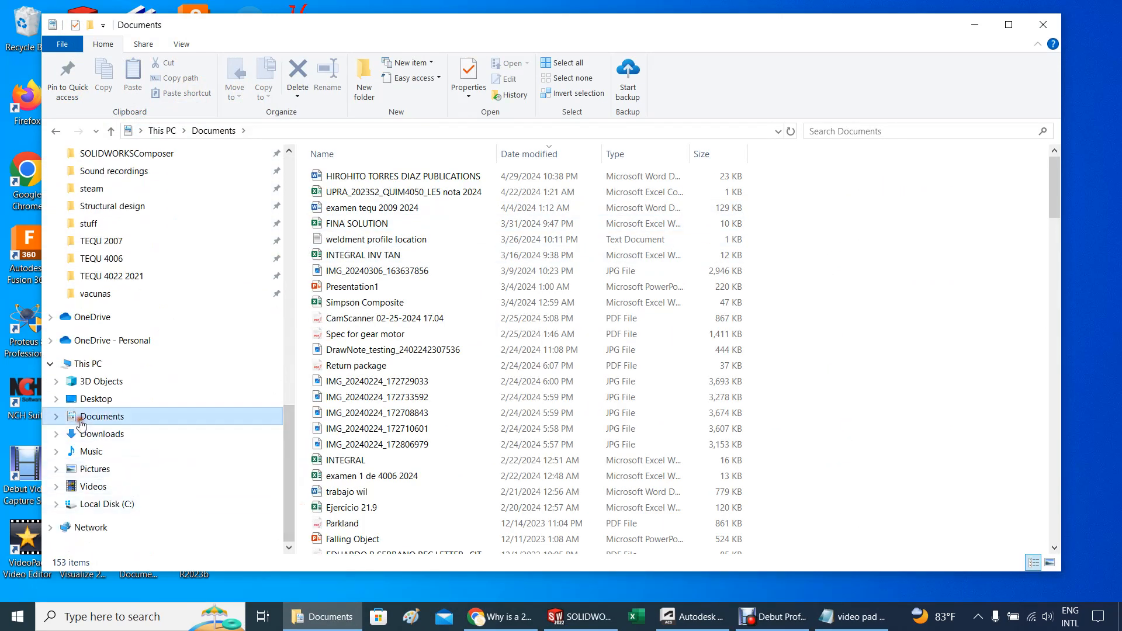
double_click(88, 419)
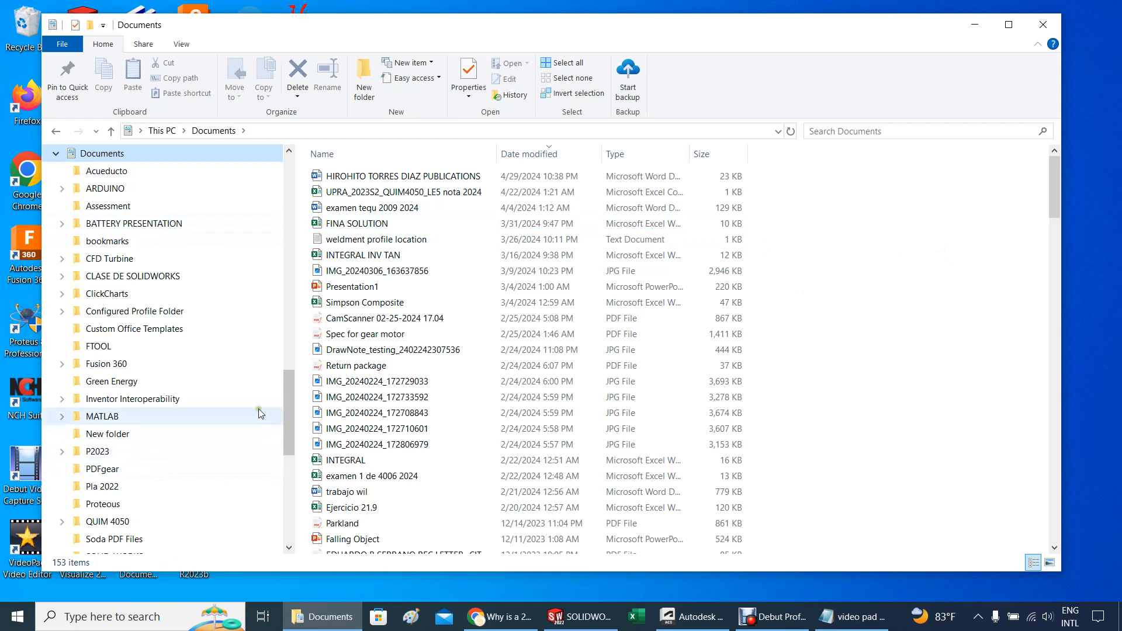
drag(286, 401, 292, 433)
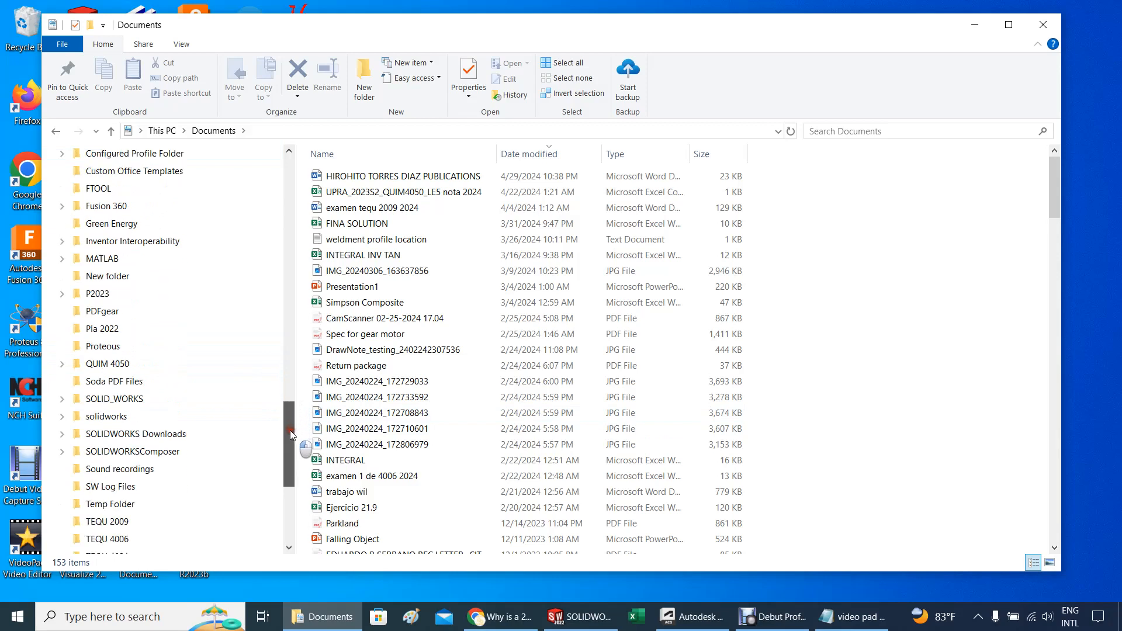
click(125, 505)
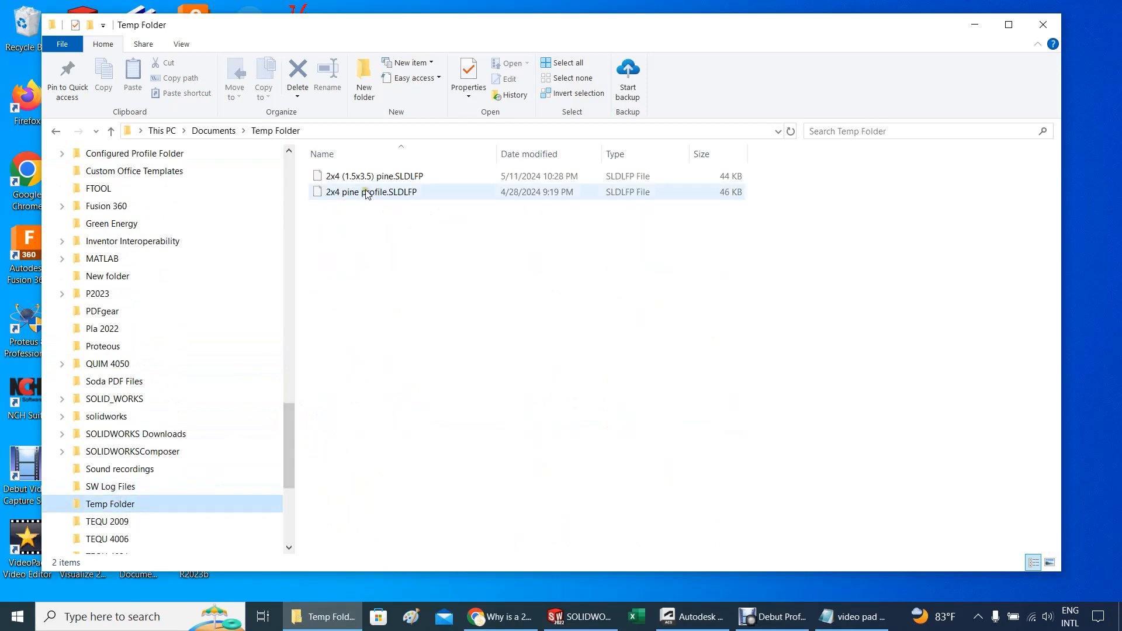
Copy the "2x4 (1.5x3.5) pine.SLDLFP" file from the Temp Folder
click(354, 176)
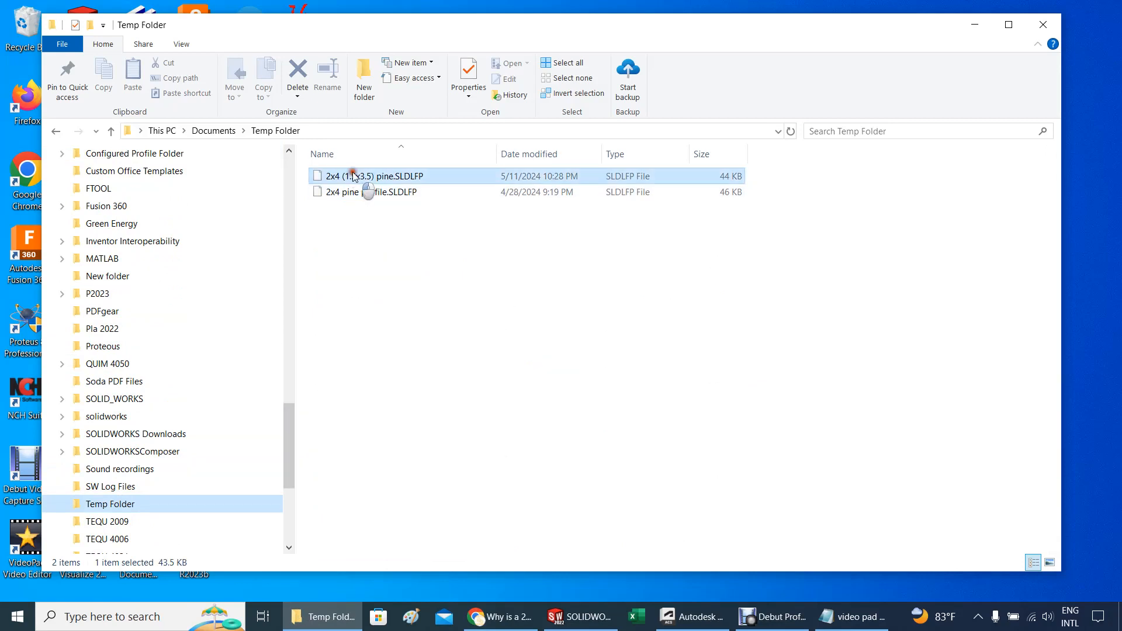
right_click(353, 176)
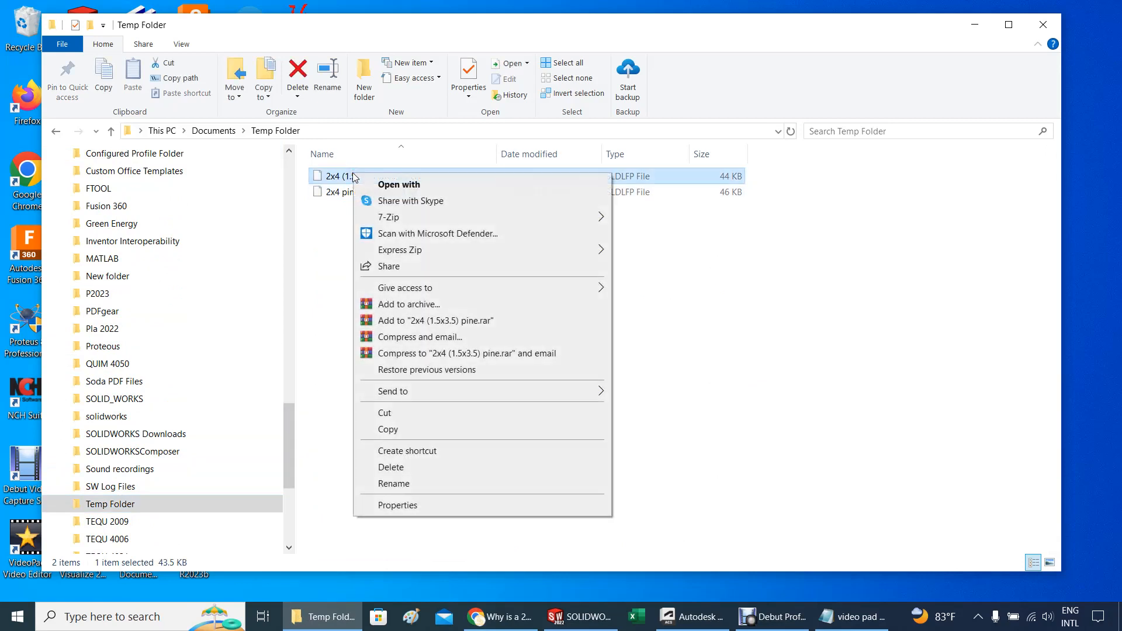
click(386, 430)
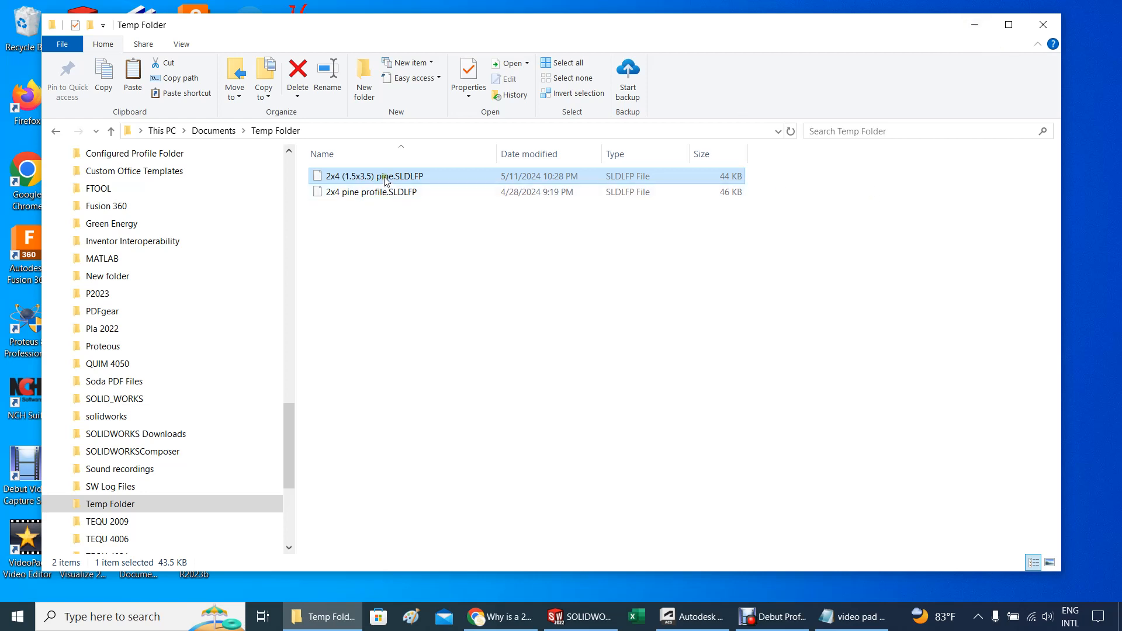
mouse_move(389, 179)
Browse on Local Disk (C:) to Program Files > SOLIDWORKS Corp > SOLIDWORKS > data > weldment profiles
drag(290, 451, 299, 548)
click(94, 506)
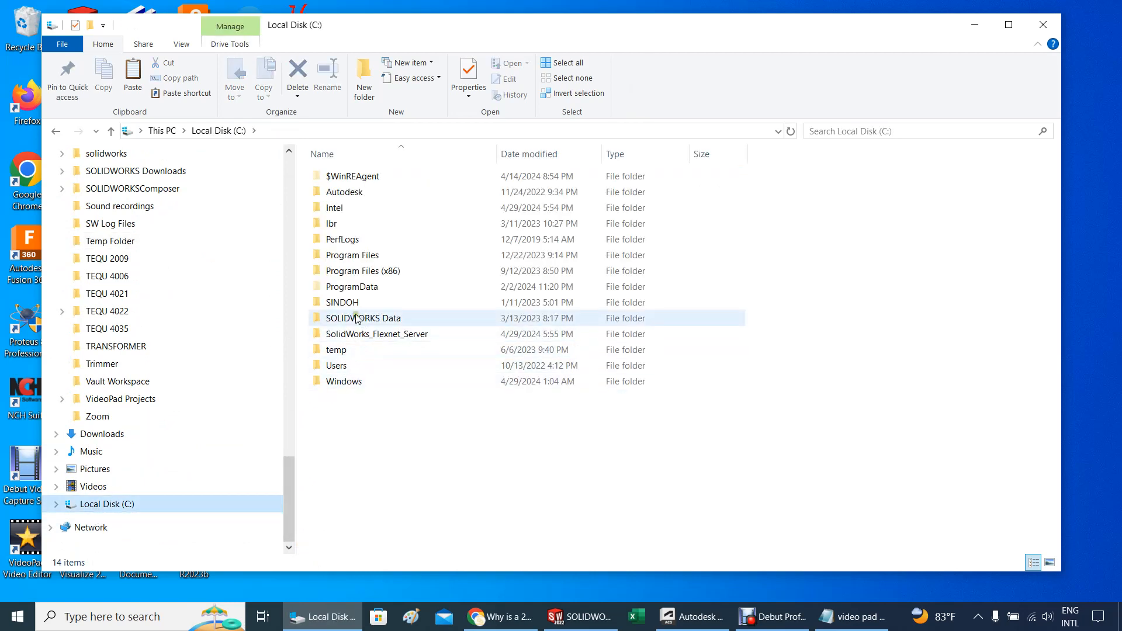
double_click(350, 256)
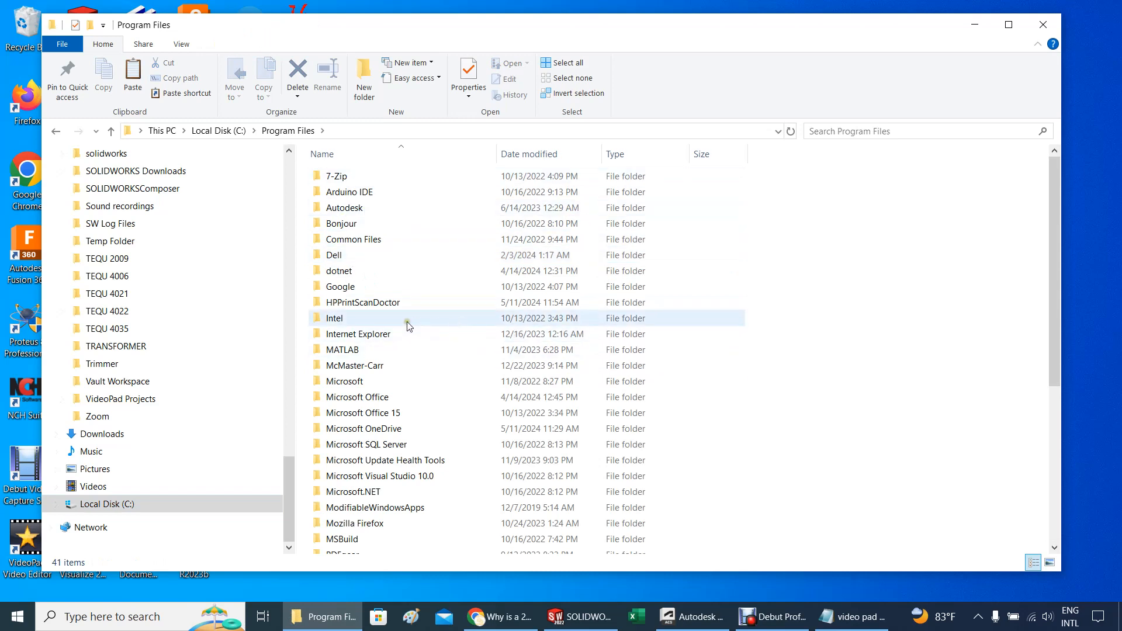
drag(1060, 247, 1064, 293)
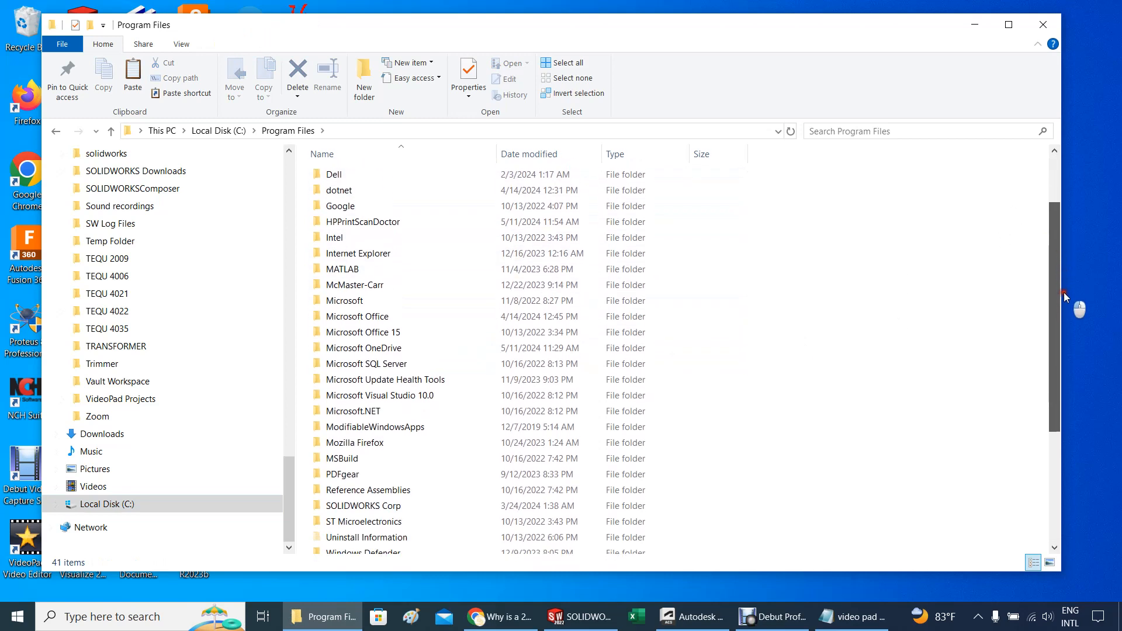
double_click(354, 506)
double_click(350, 194)
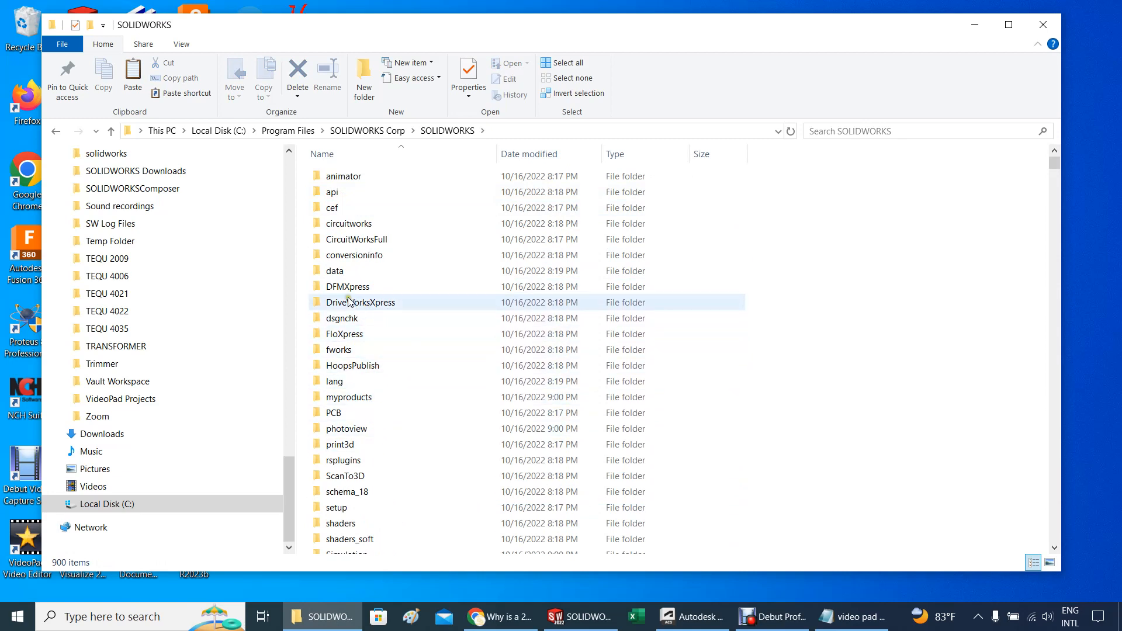
double_click(337, 271)
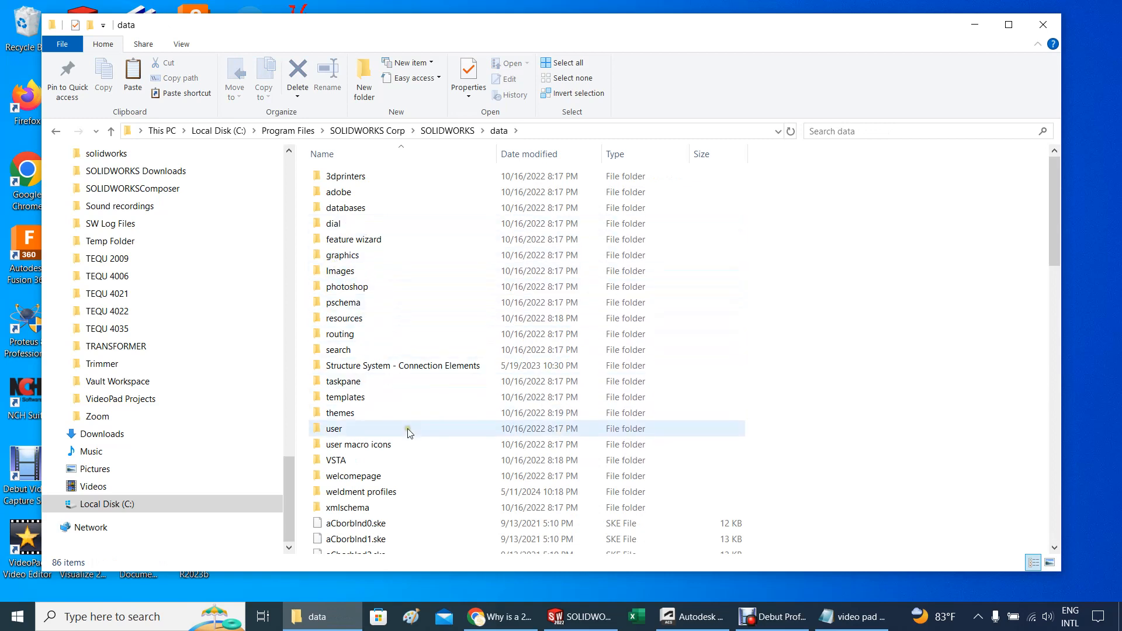
double_click(385, 495)
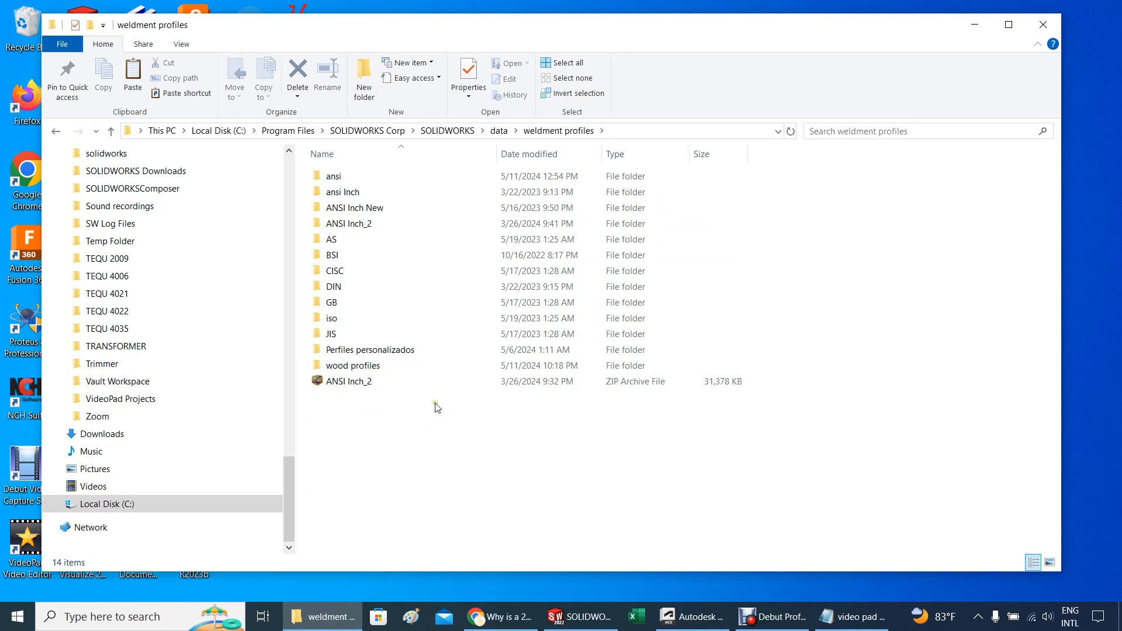
Check the type subfolders inside ansi Inch, return to weldment profiles, and open the wood profiles folder
double_click(345, 193)
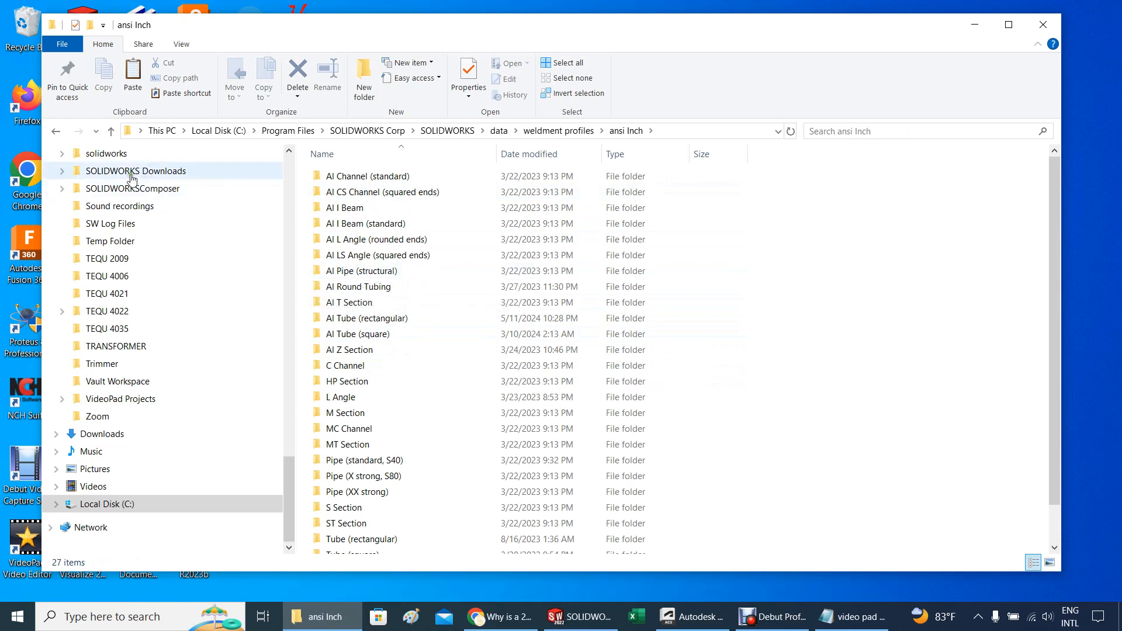
click(55, 131)
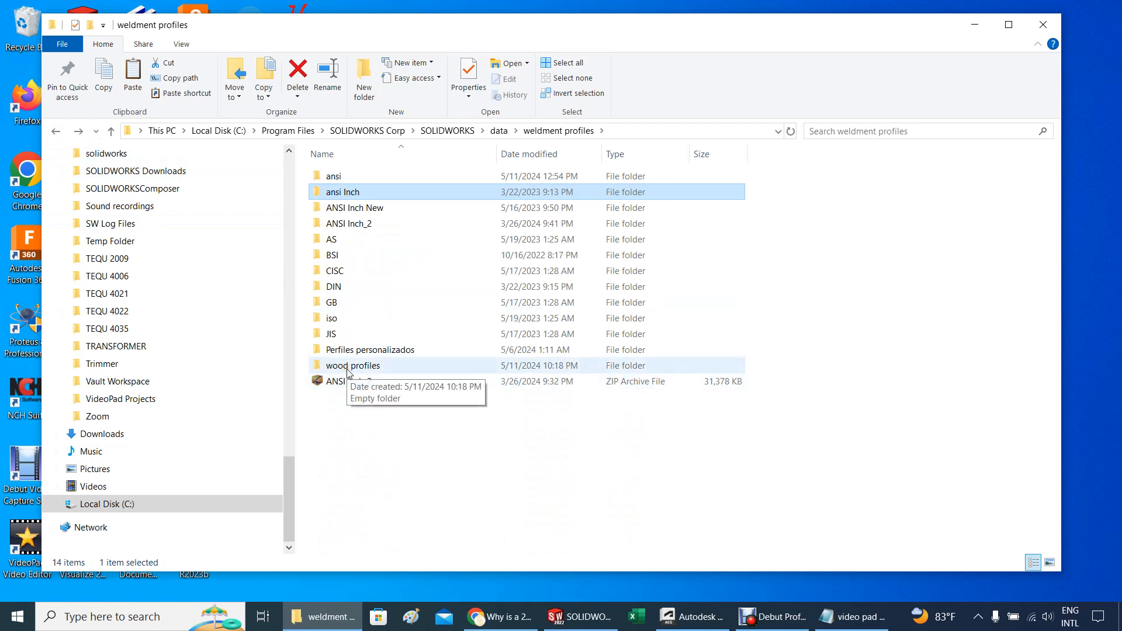
double_click(349, 368)
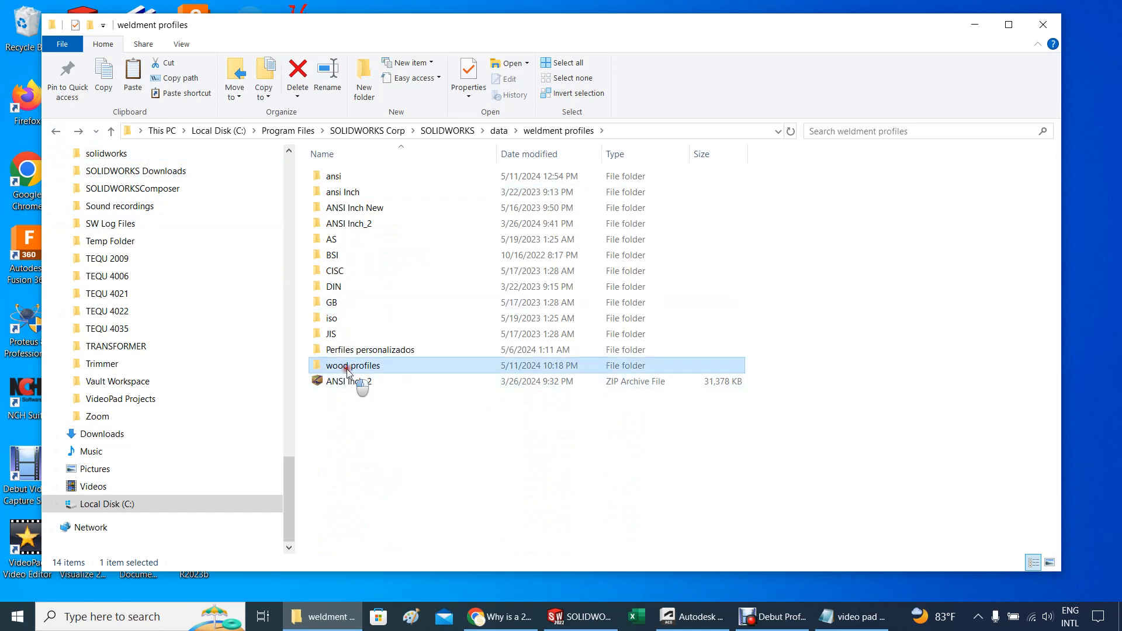
Create a new folder named "PIne" inside the wood profiles folder
right_click(335, 214)
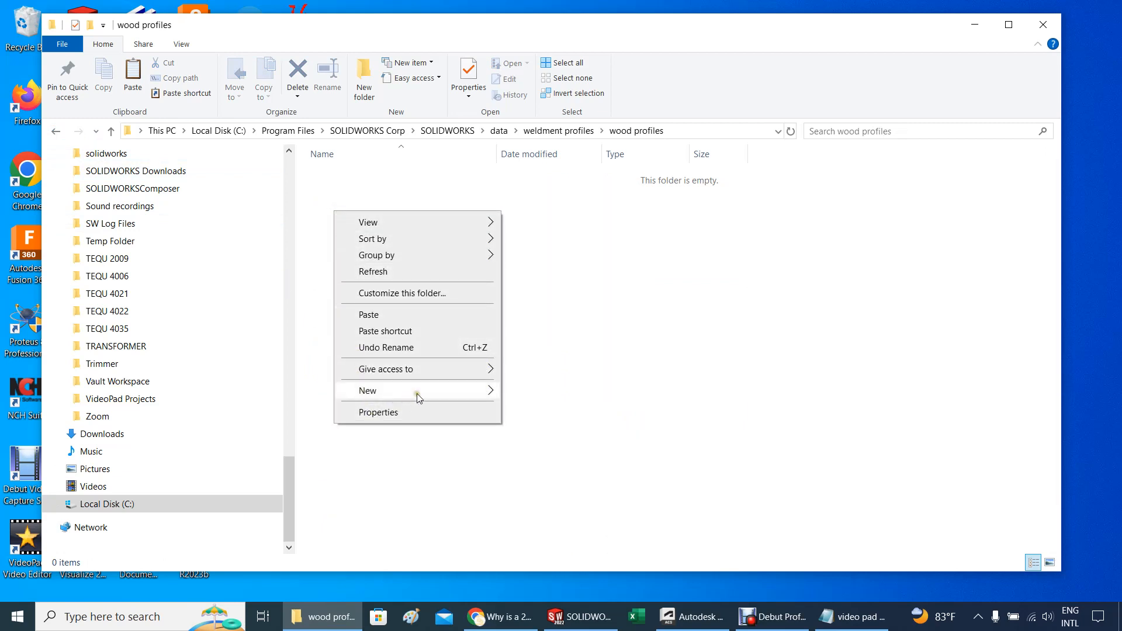
mouse_move(416, 395)
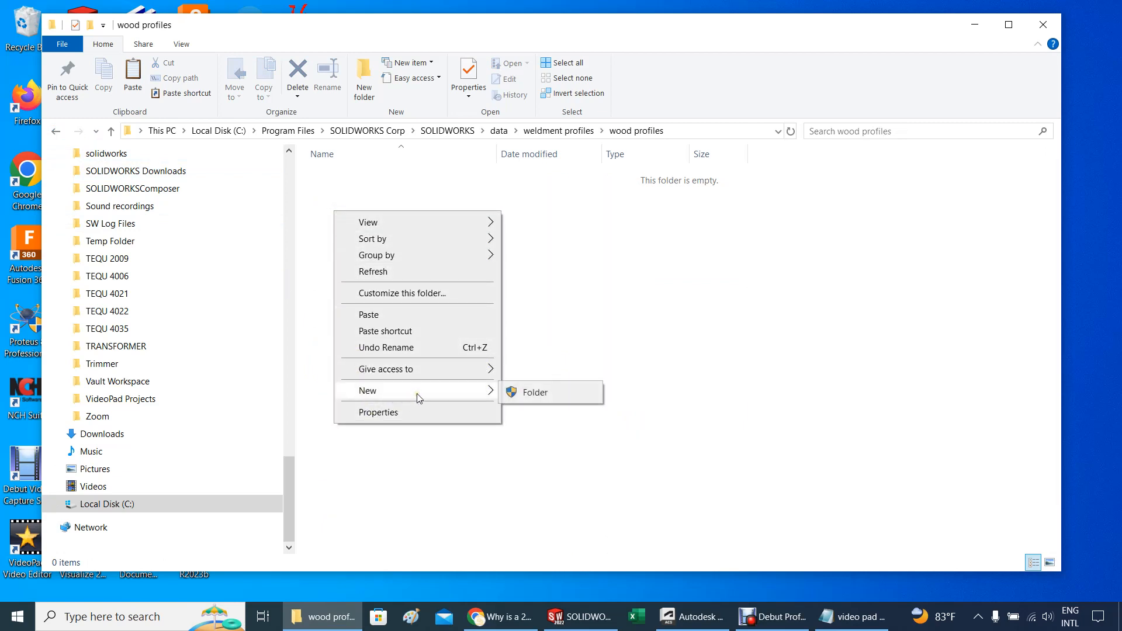
click(532, 395)
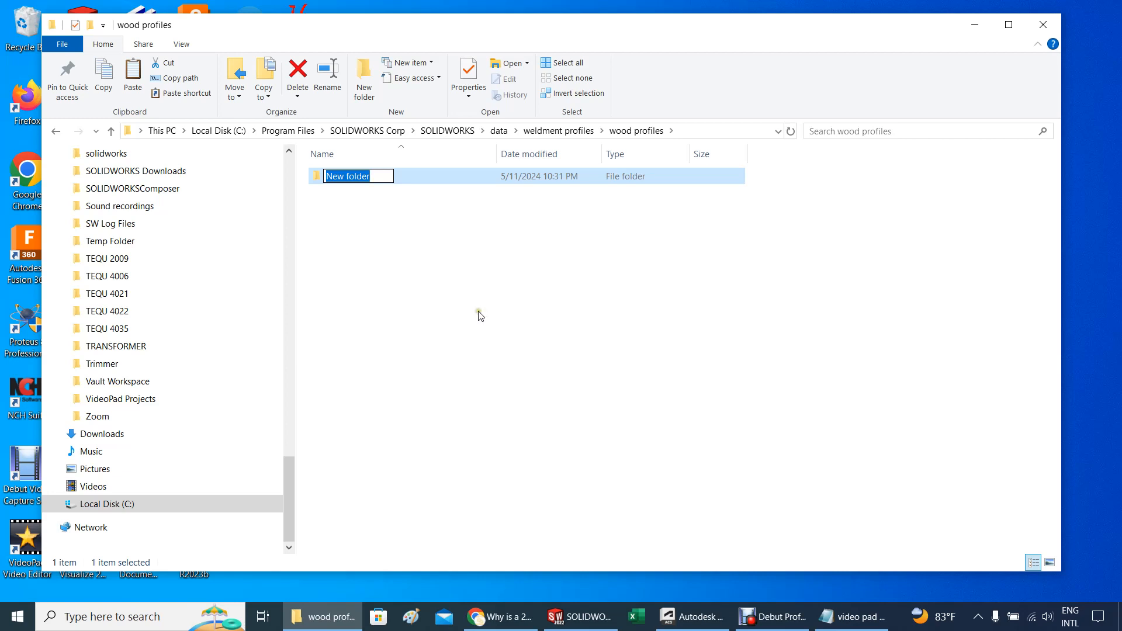
text(Pl)
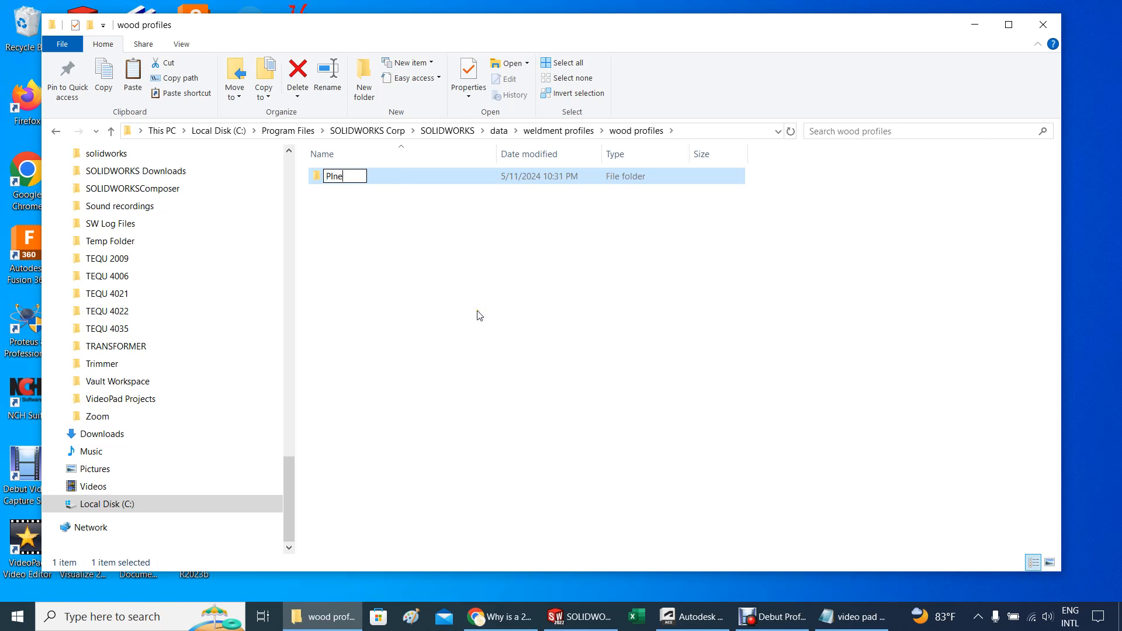
text(ne)
click(450, 307)
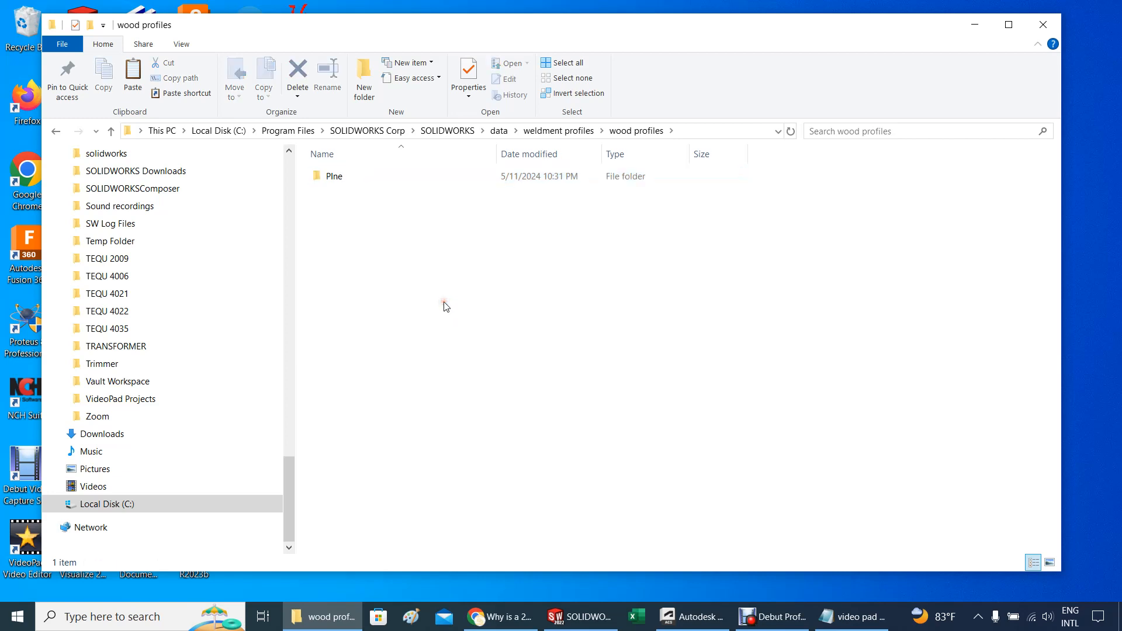
Paste the copied 2x4 pine profile file into the PIne folder and confirm the operation
double_click(331, 183)
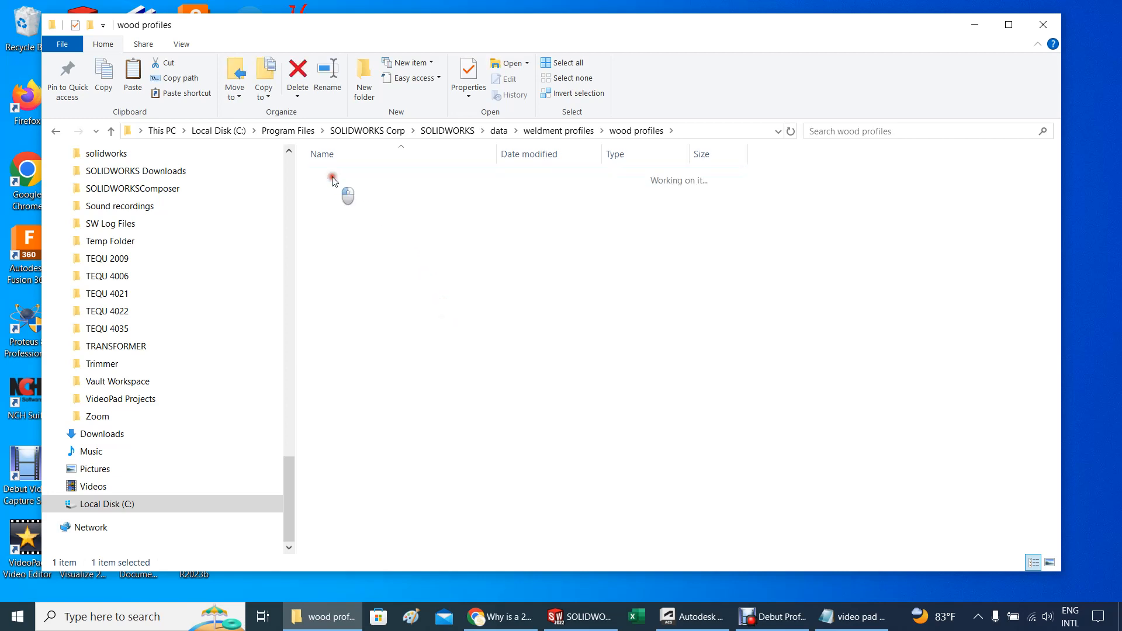
right_click(358, 225)
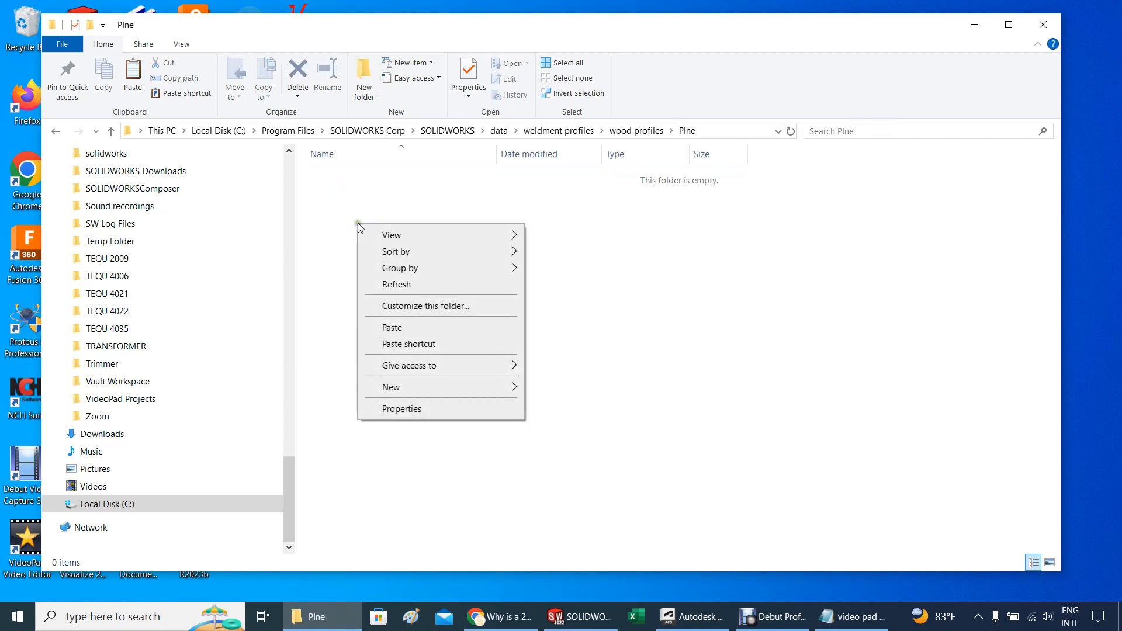
click(391, 328)
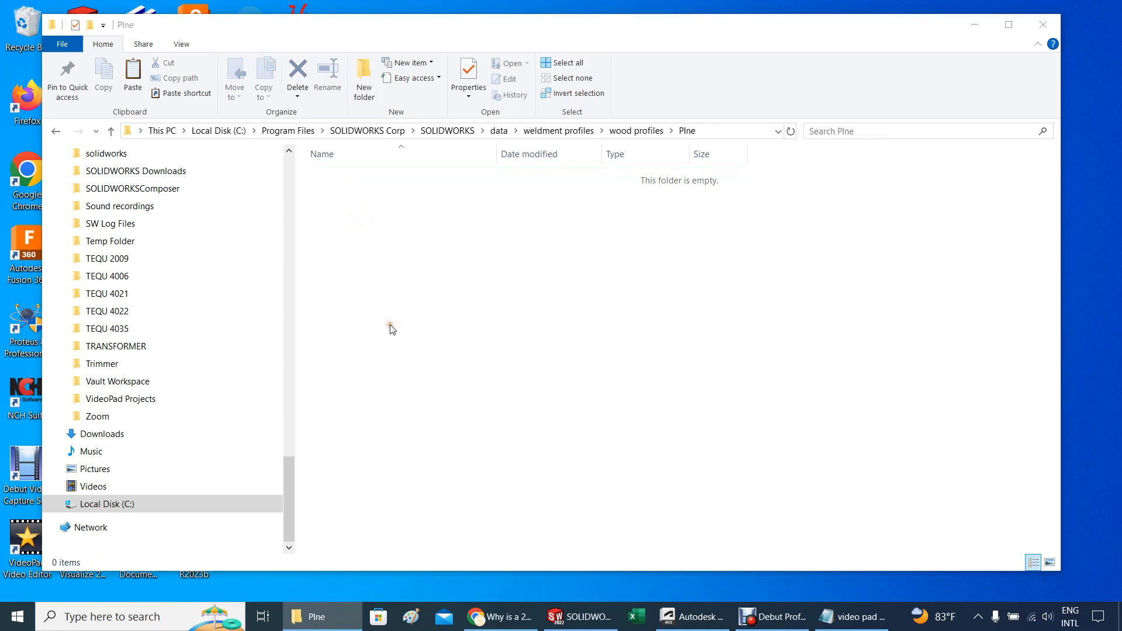
click(272, 242)
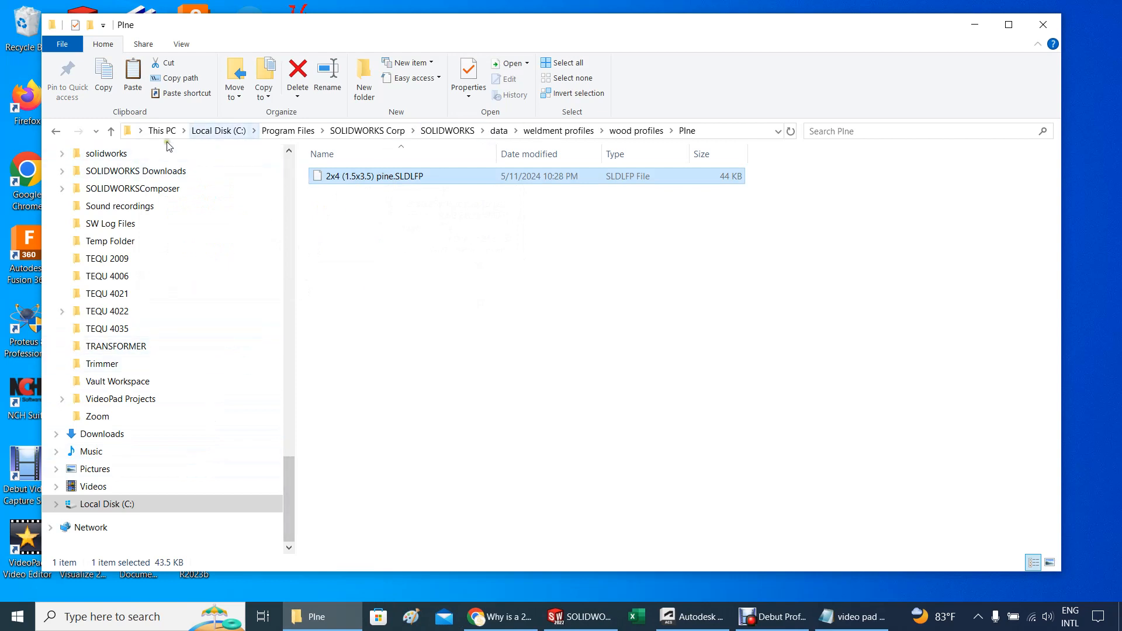
Examine the folder levels of ANSI Inch_2 and of ansi Inch down to AI Tube (rectangular), returning to weldment profiles
click(112, 131)
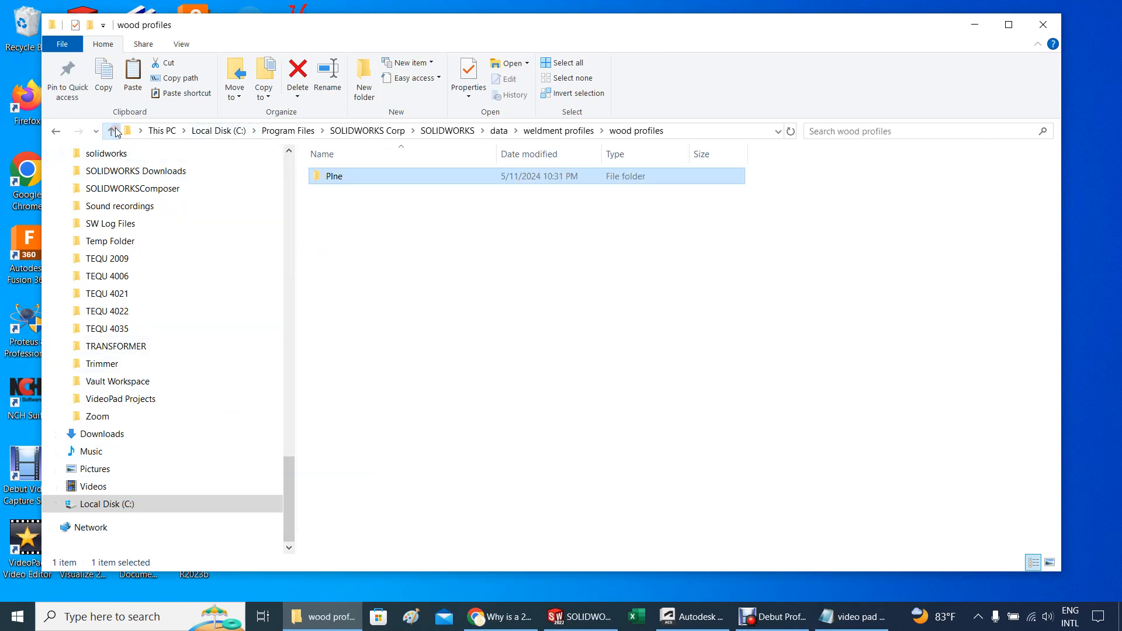
click(112, 131)
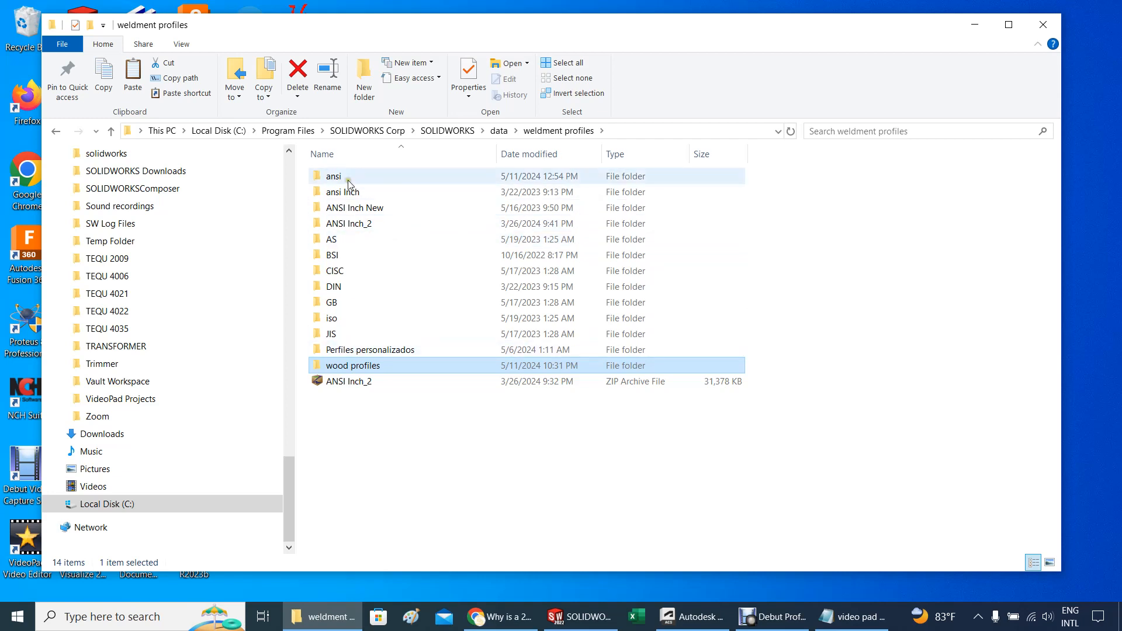
double_click(345, 228)
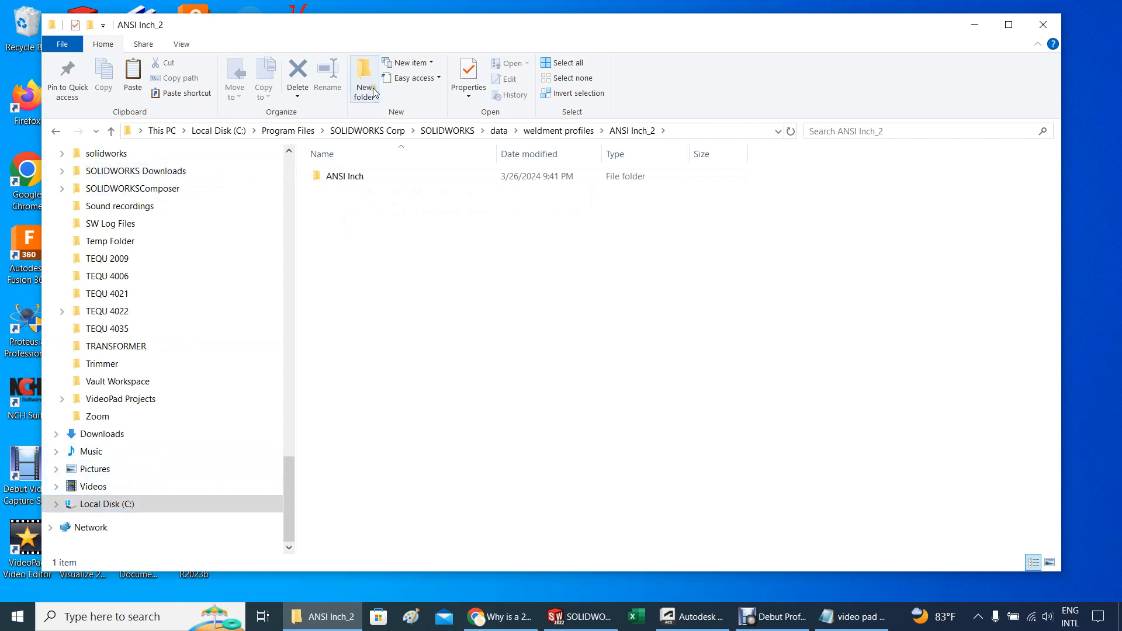
click(111, 131)
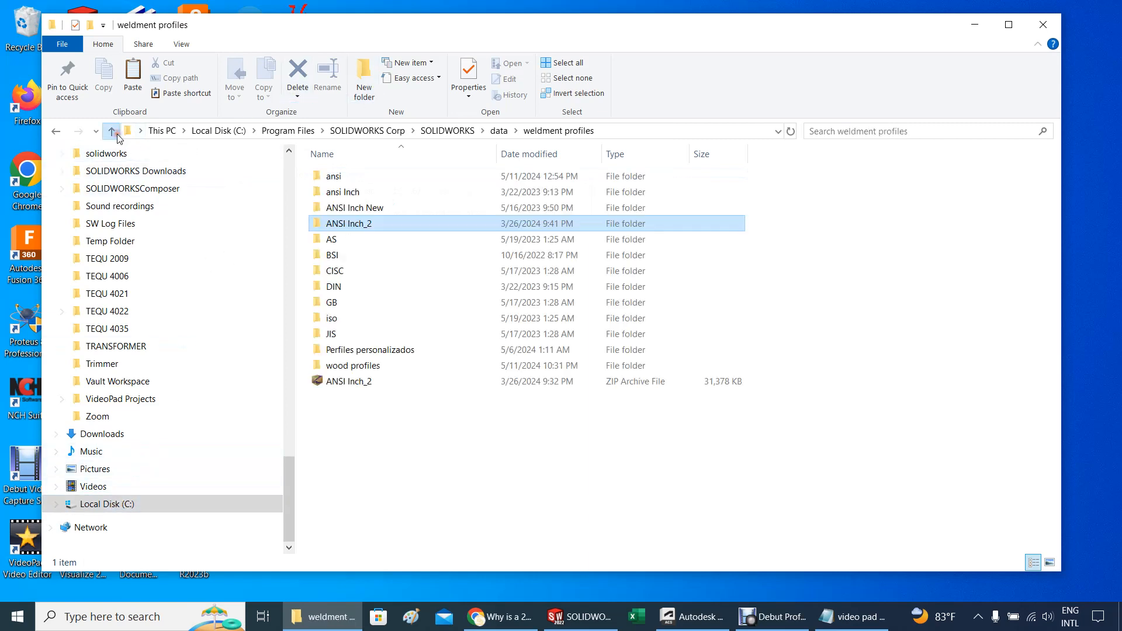
click(342, 192)
double_click(341, 192)
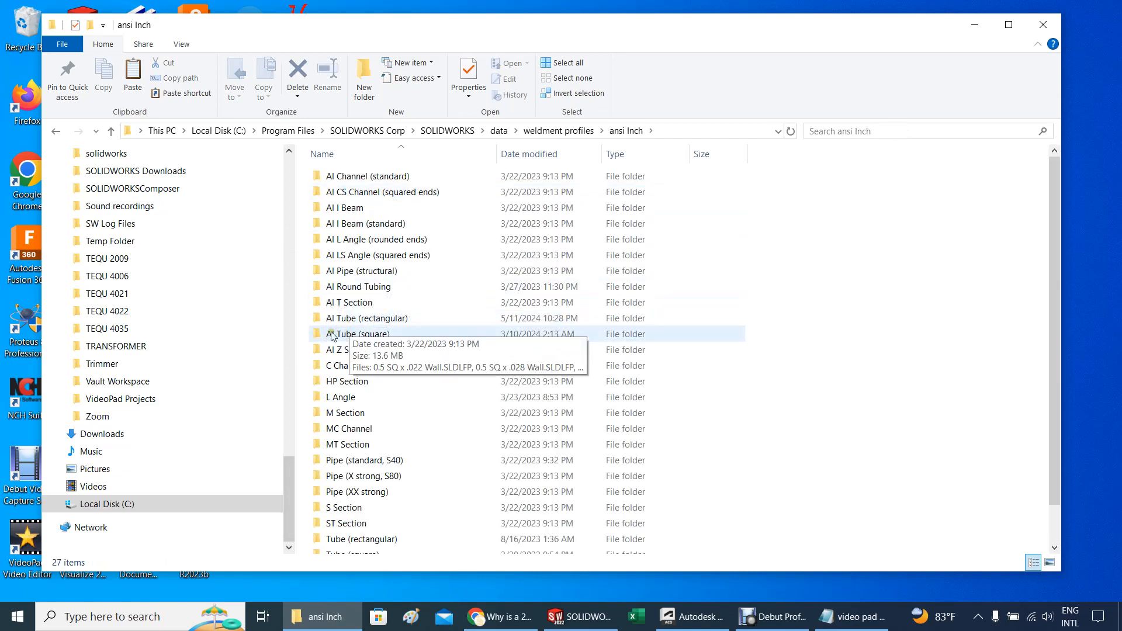
double_click(359, 319)
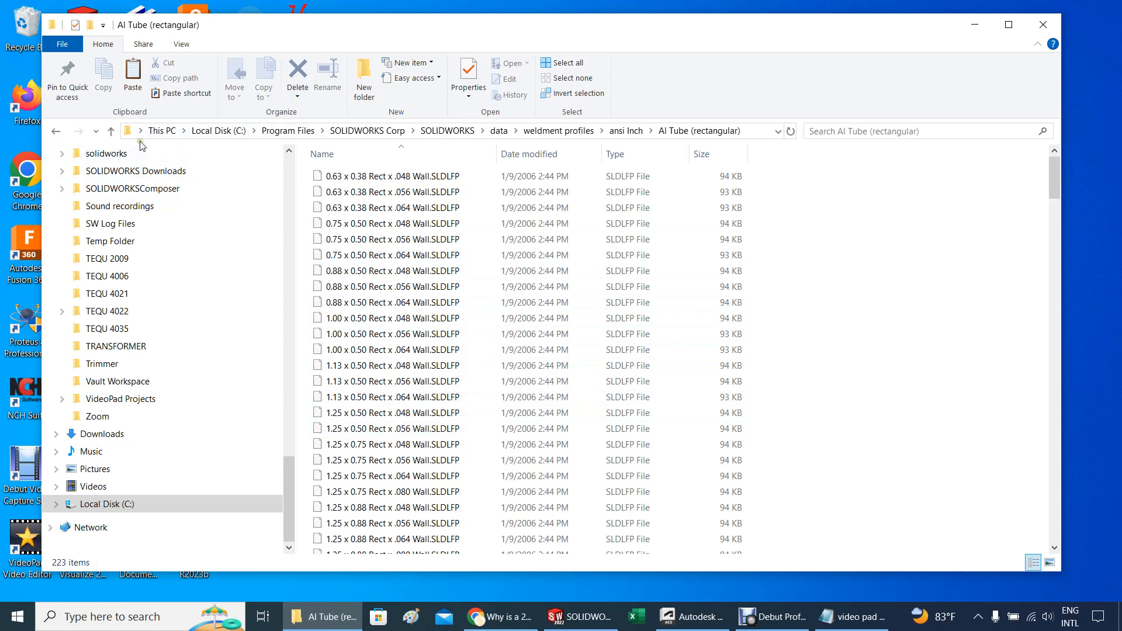
click(111, 132)
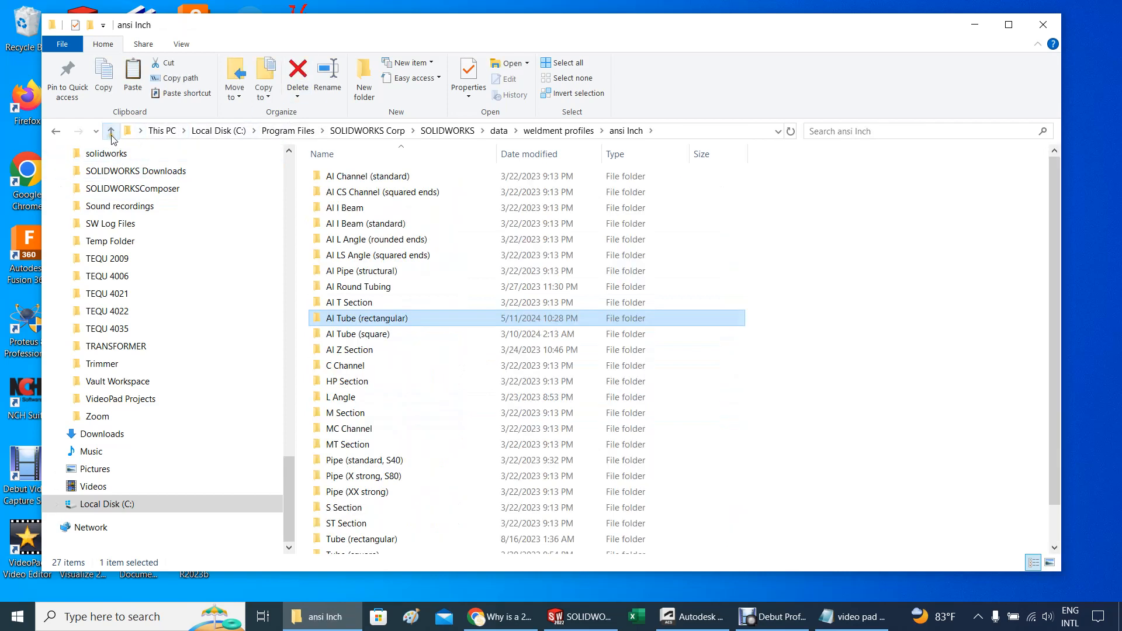
click(111, 132)
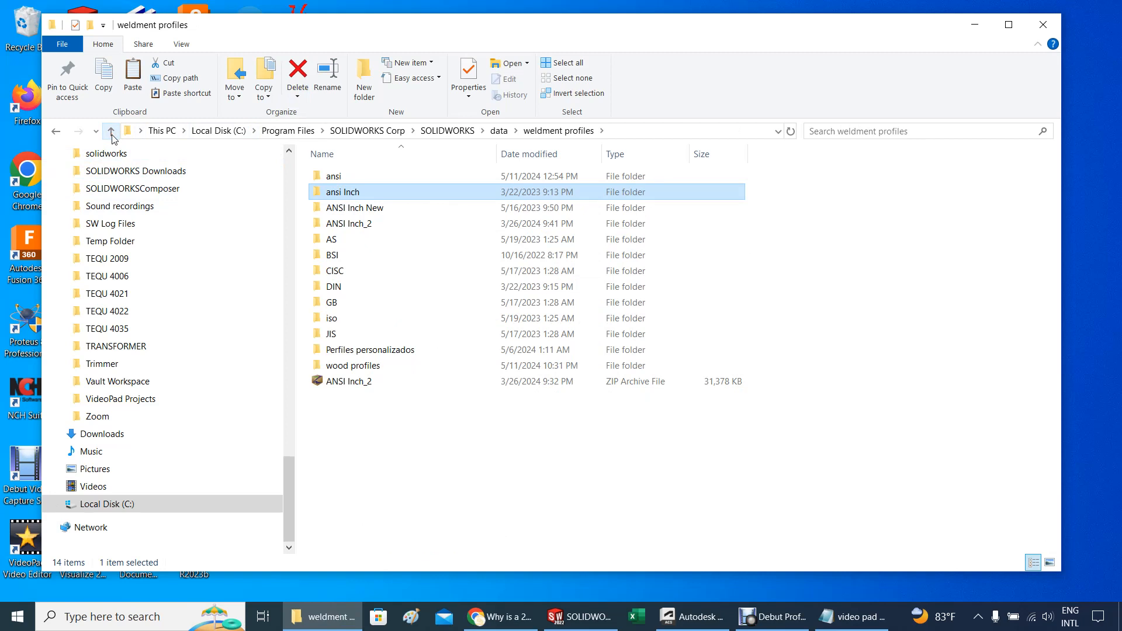
Compare the folder levels of wood profiles > PIne with those of ansi Inch > AI Tube (rectangular)
click(351, 368)
double_click(351, 368)
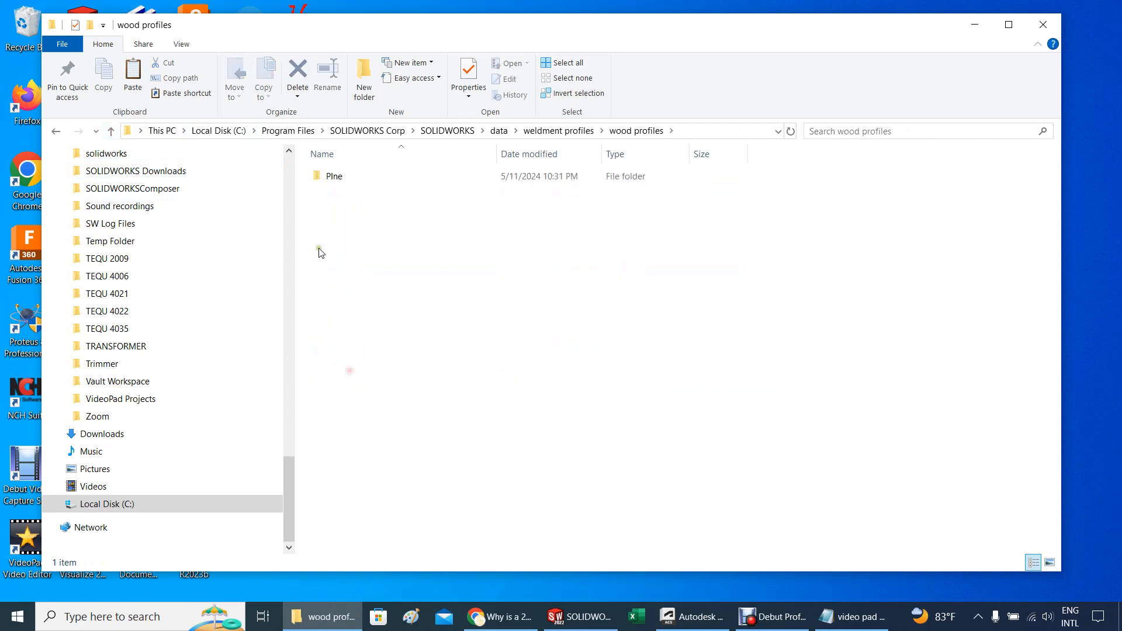
double_click(338, 177)
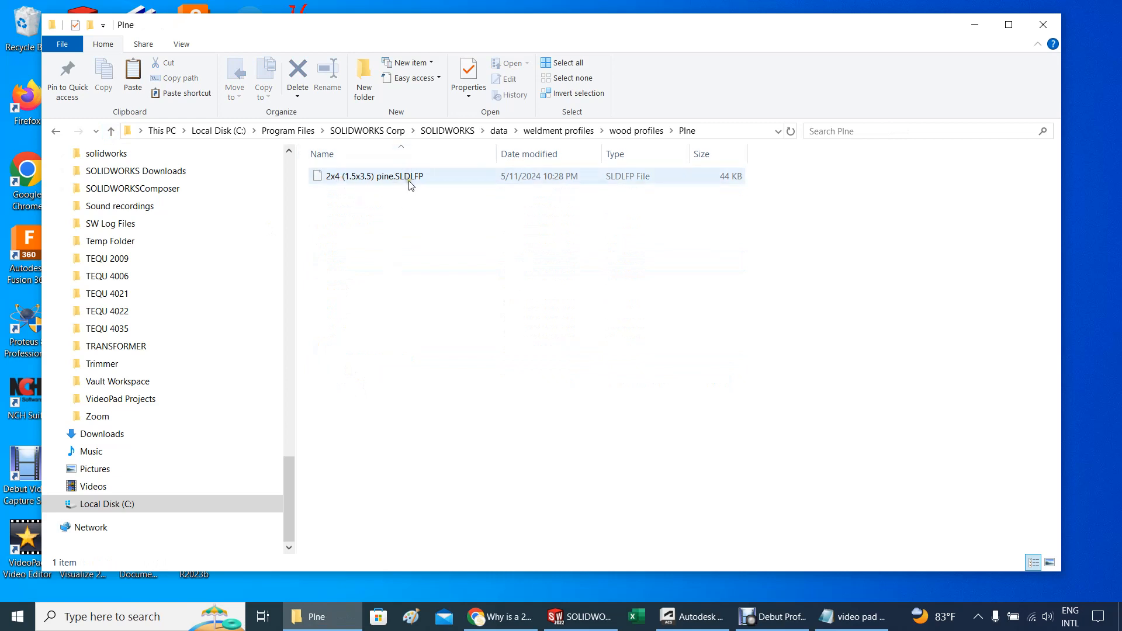
click(56, 131)
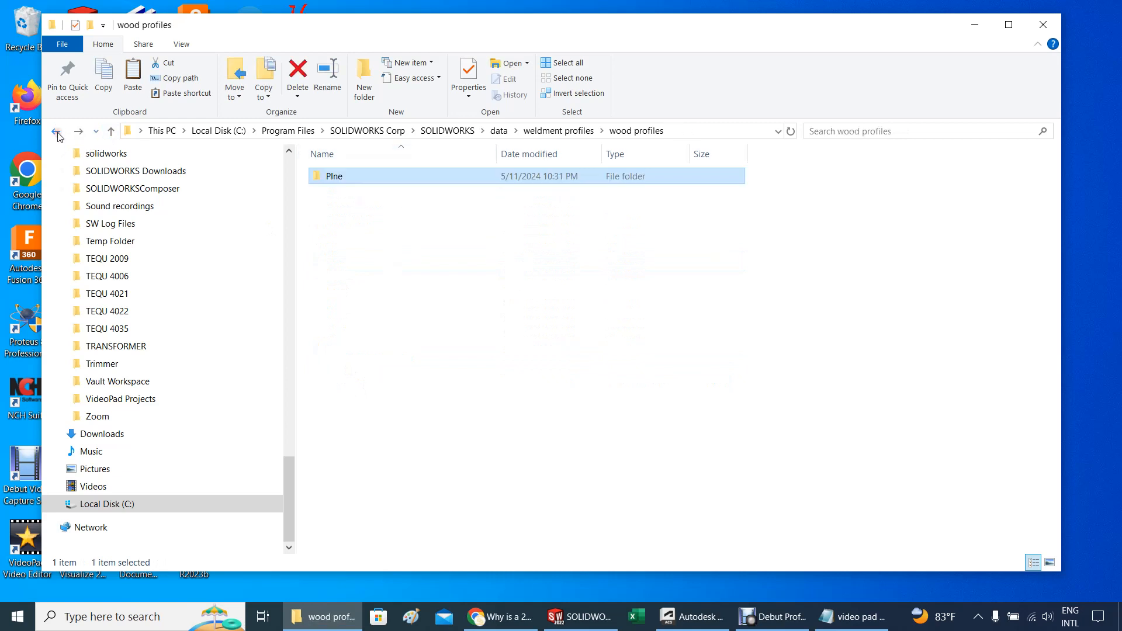
click(56, 133)
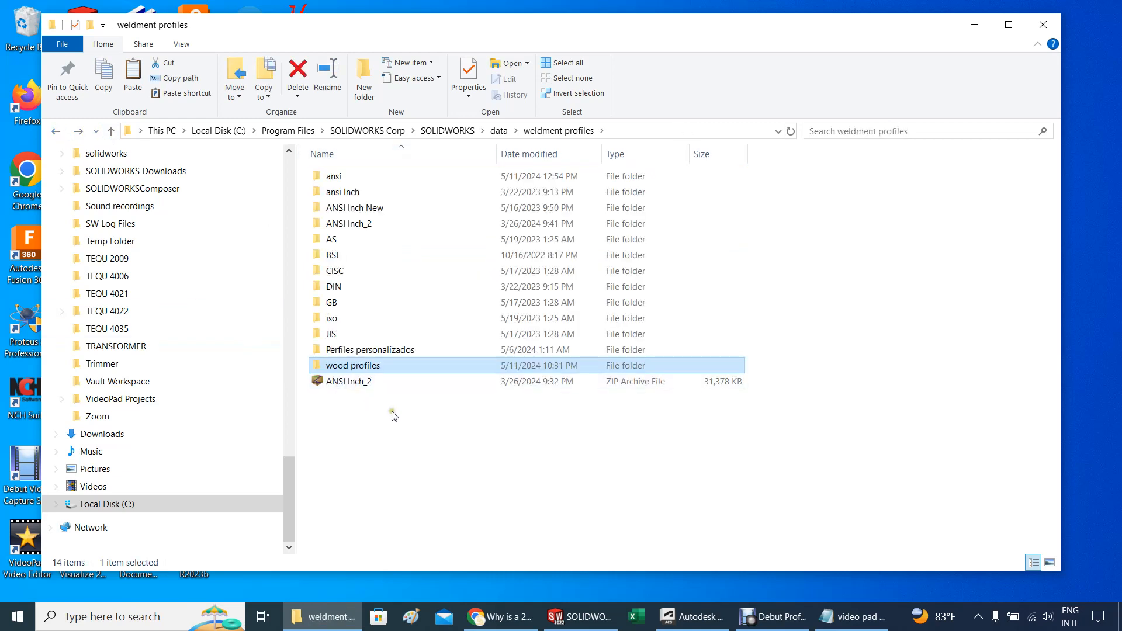
click(57, 132)
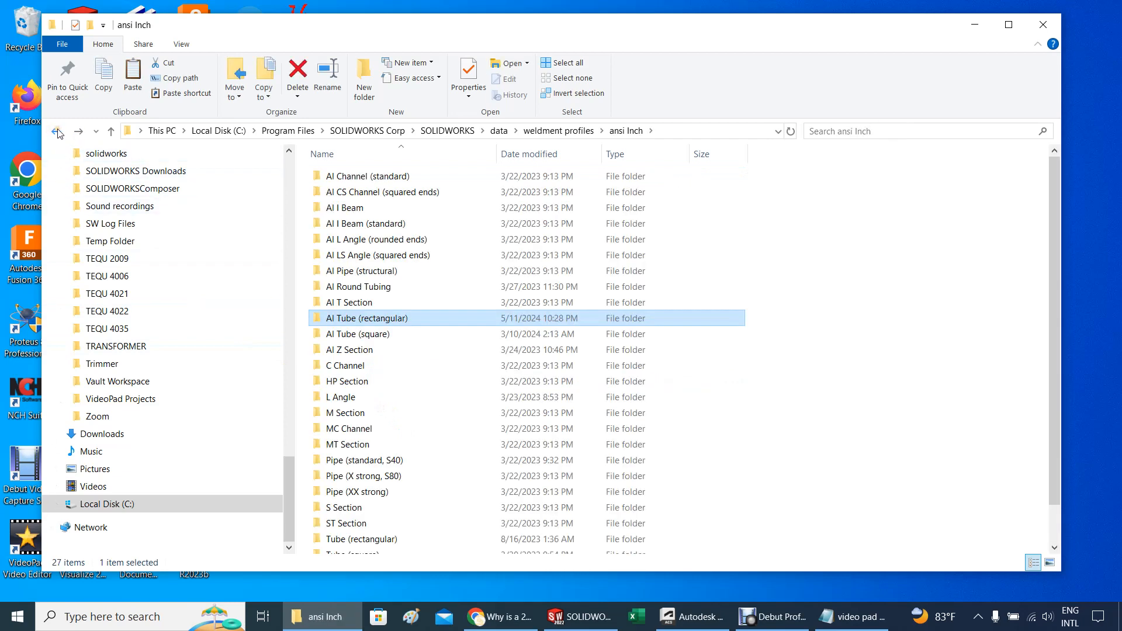
key(Return)
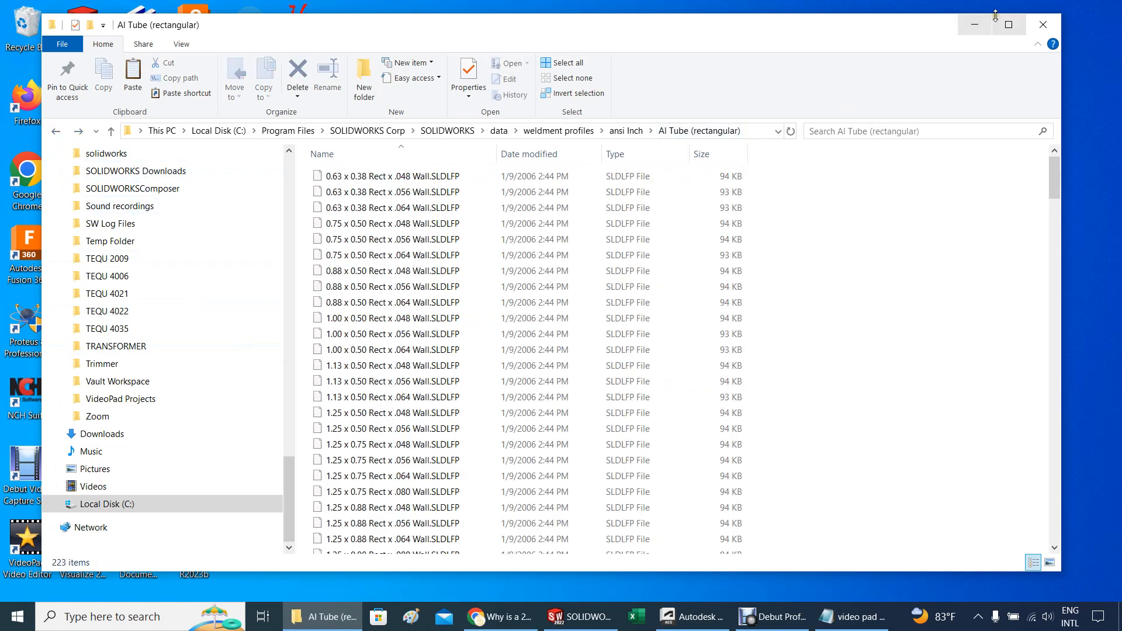
Close the AI Tube (rectangular) folder window, switch to SOLIDWORKS and create a new part document
click(1042, 25)
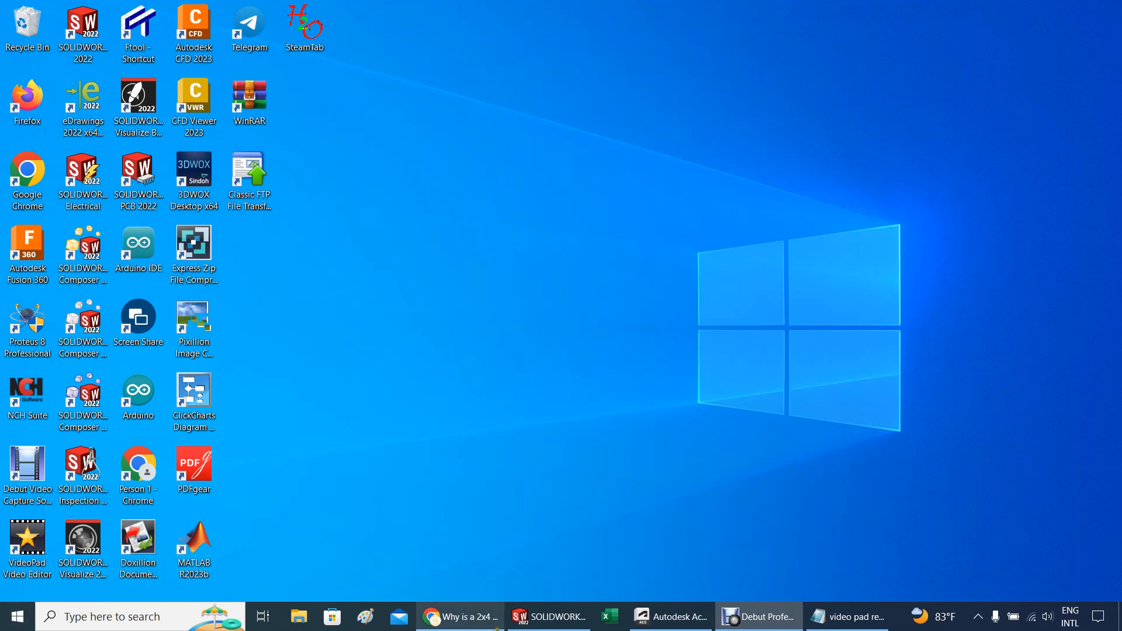
click(552, 617)
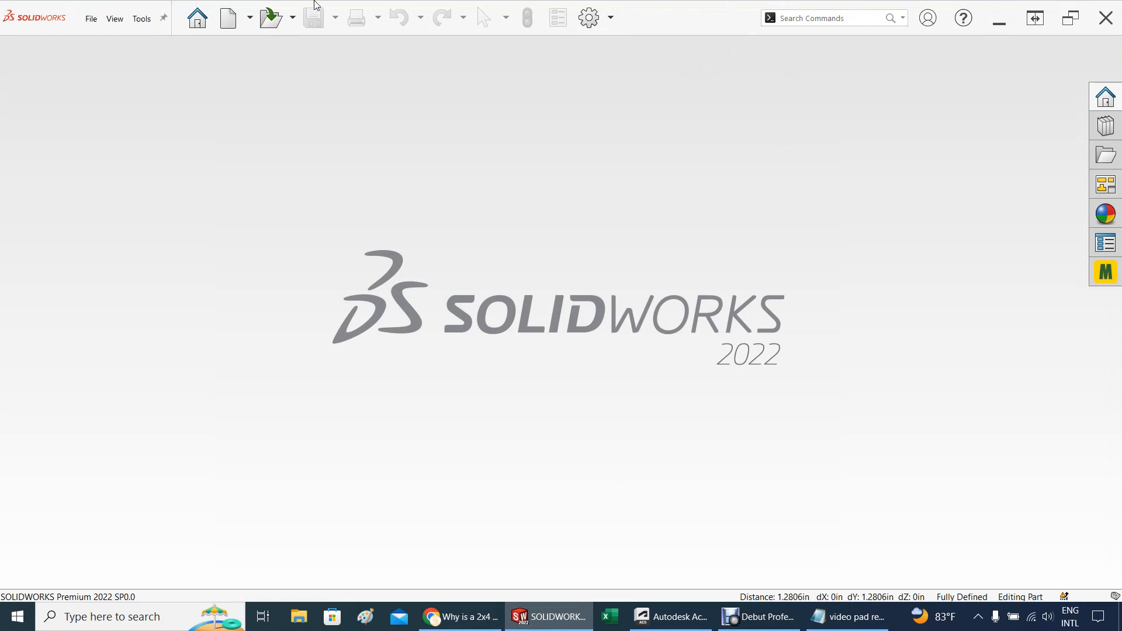
click(251, 26)
click(246, 38)
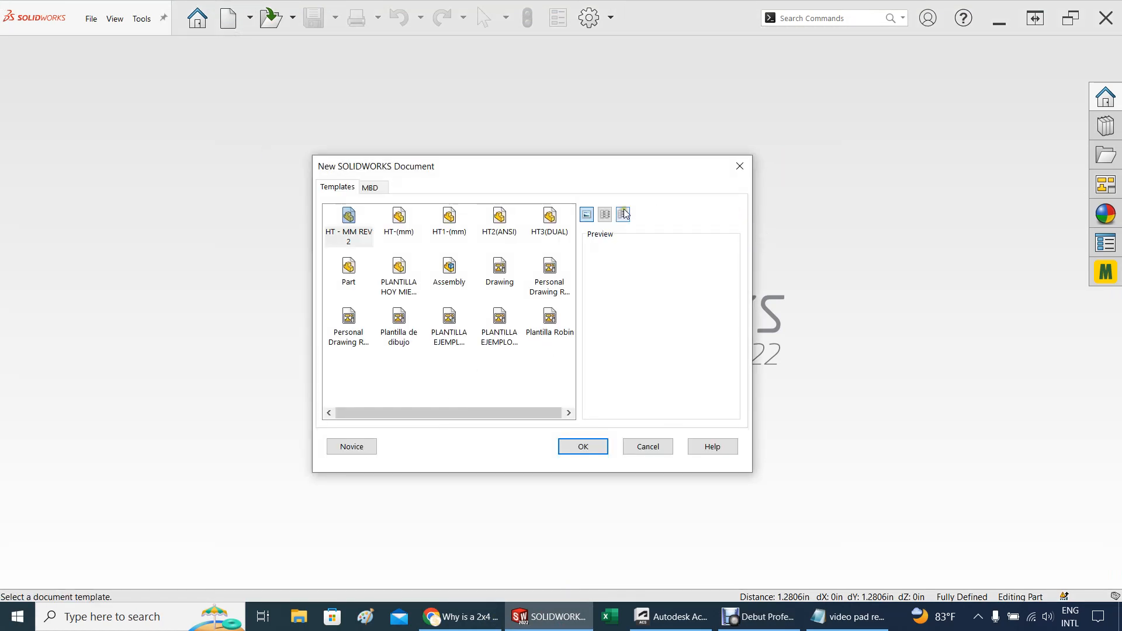
click(351, 446)
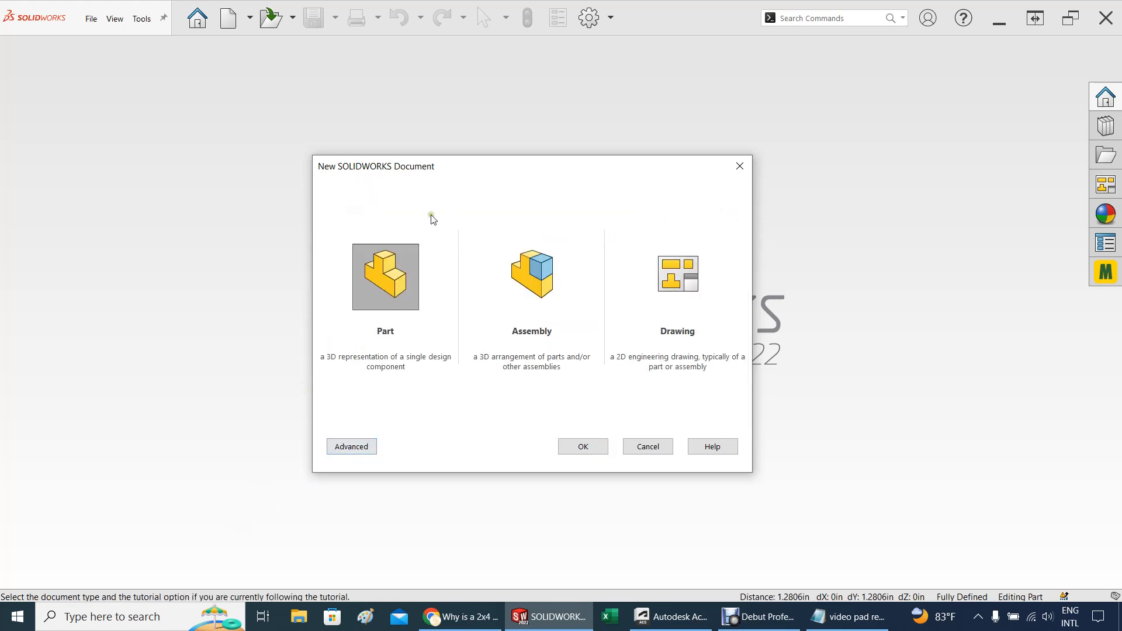
click(583, 454)
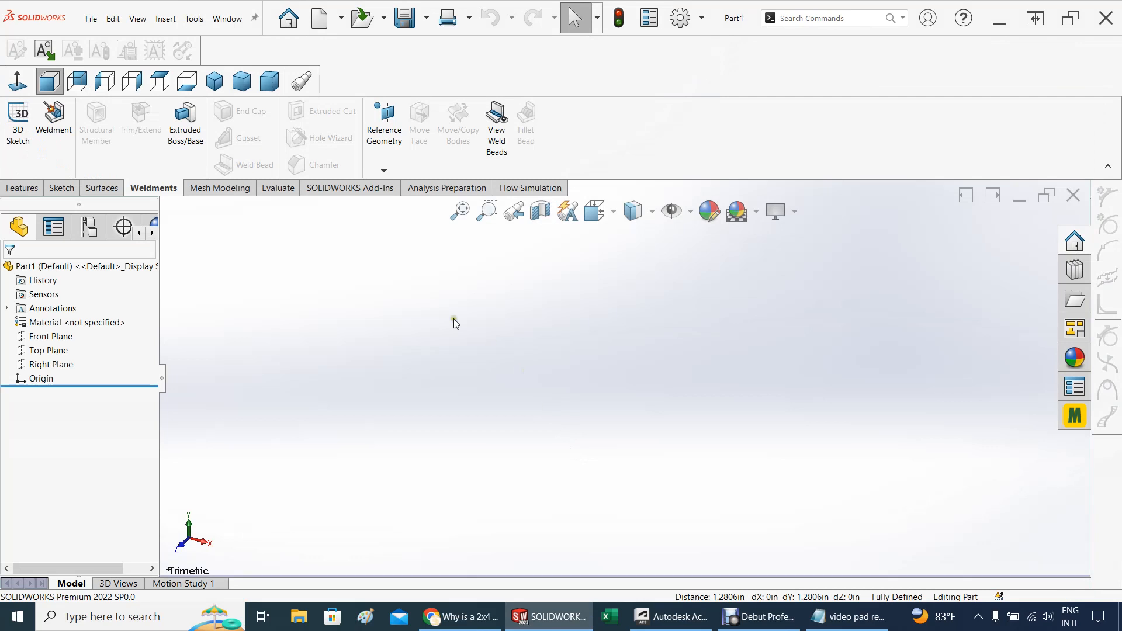
Start a new sketch on the Right Plane
click(52, 367)
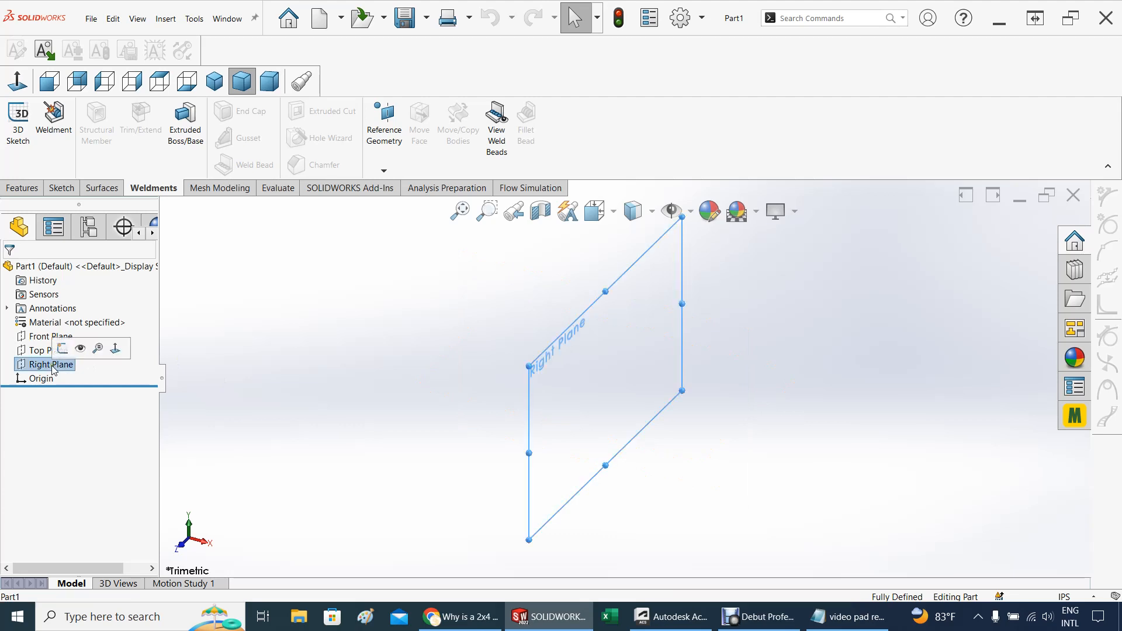
click(61, 352)
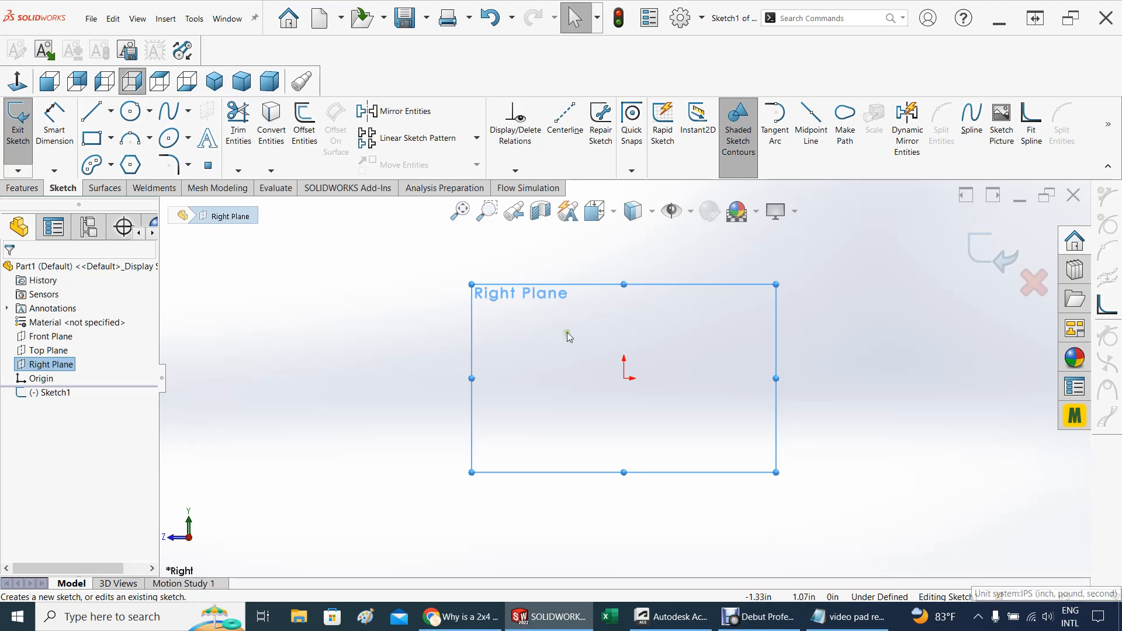
click(110, 116)
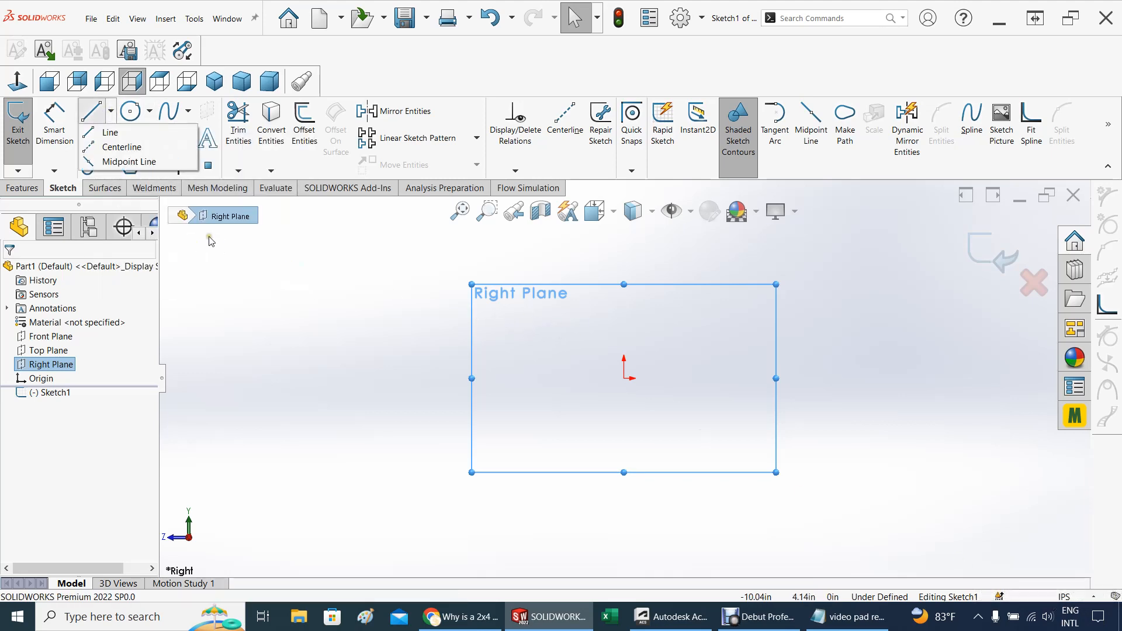
click(431, 235)
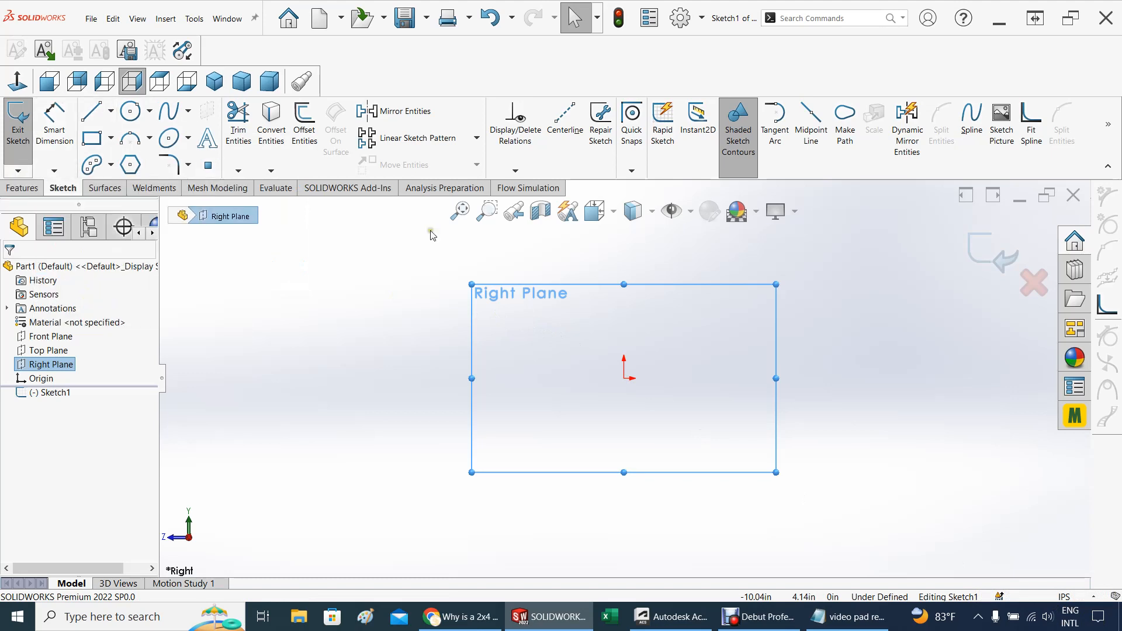
click(625, 379)
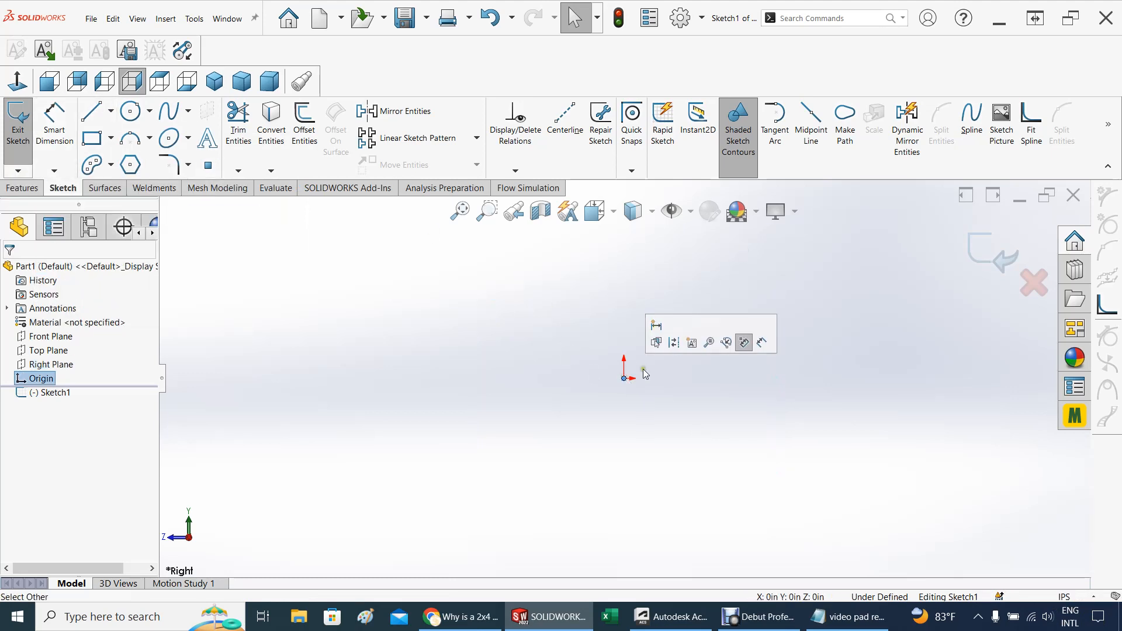
Sketch a closed triangle from the origin with a horizontal base and two equal sloping sides about 15.3 in long
click(110, 111)
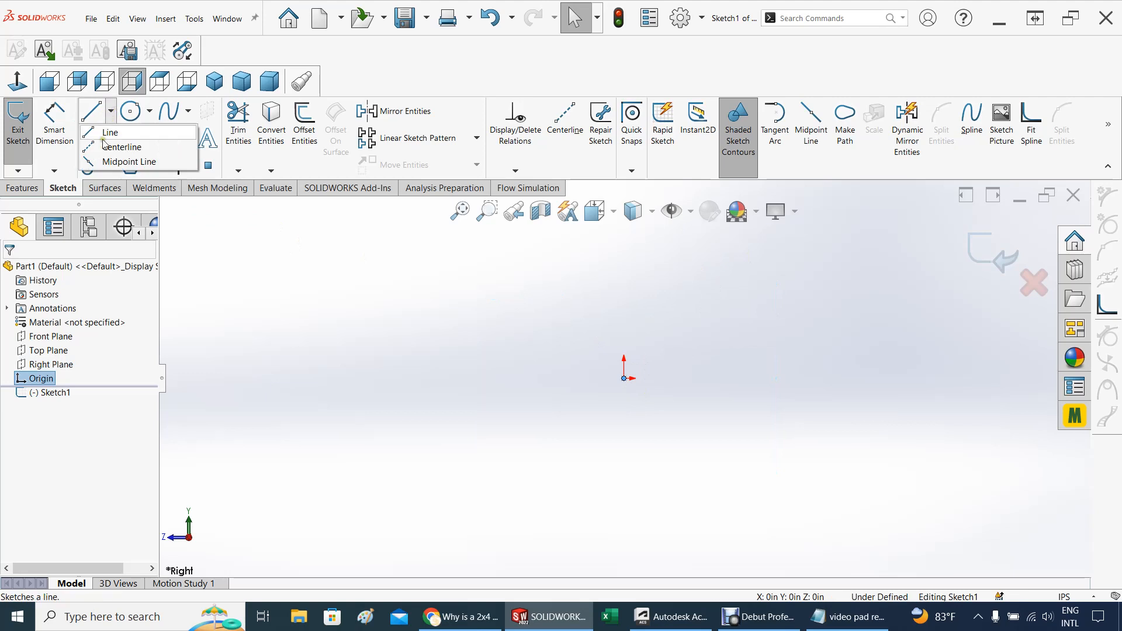
click(109, 133)
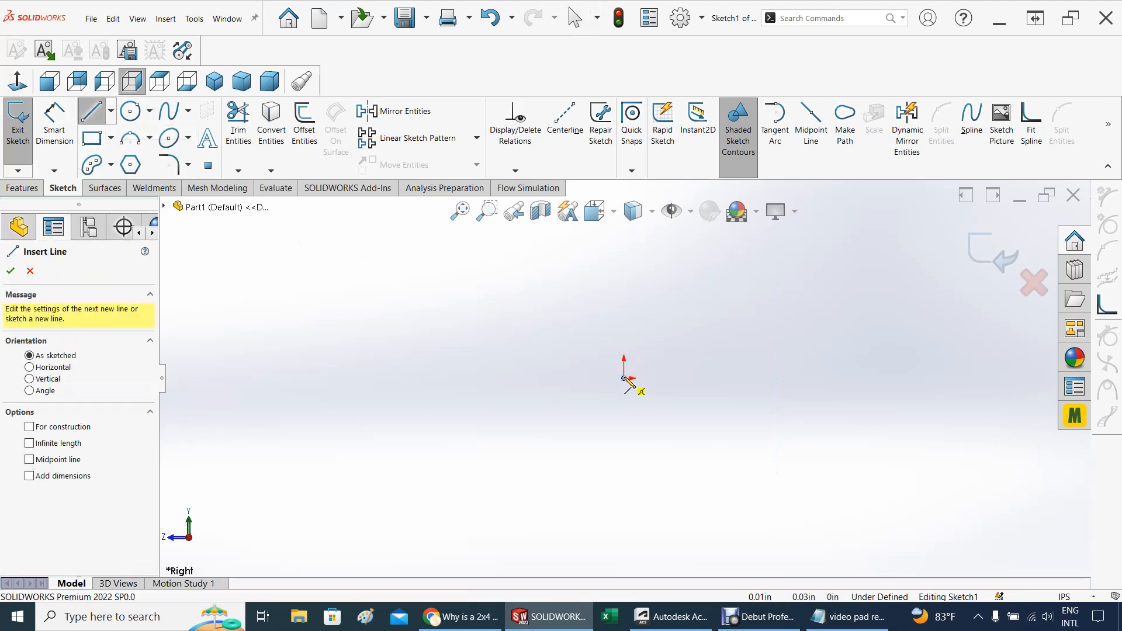
click(624, 379)
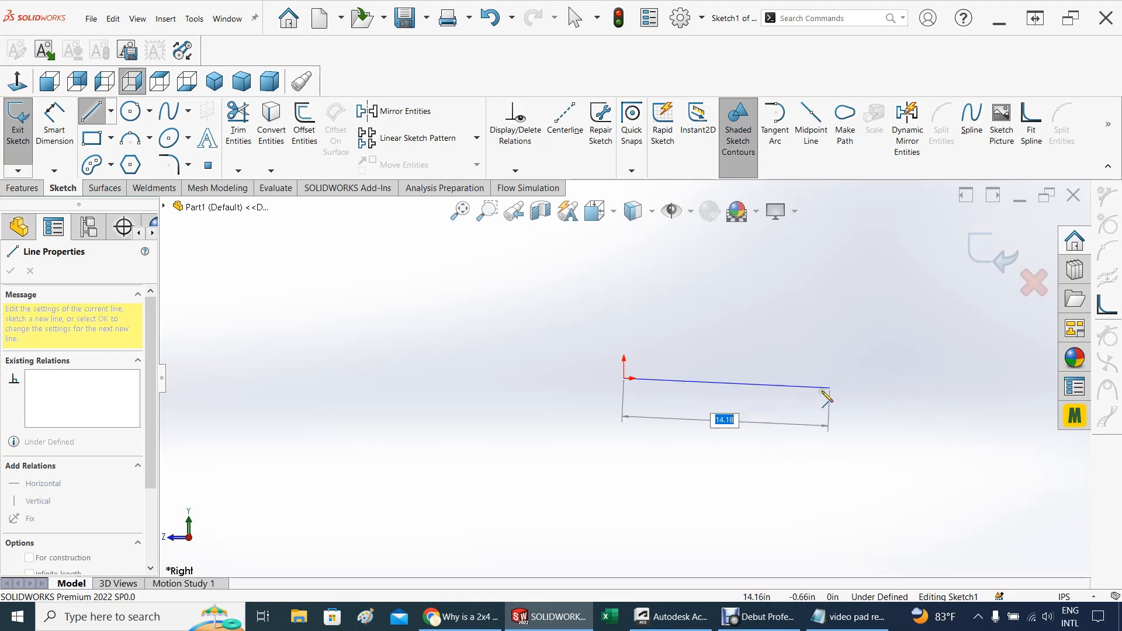
click(877, 378)
scroll(778, 263, up, 2)
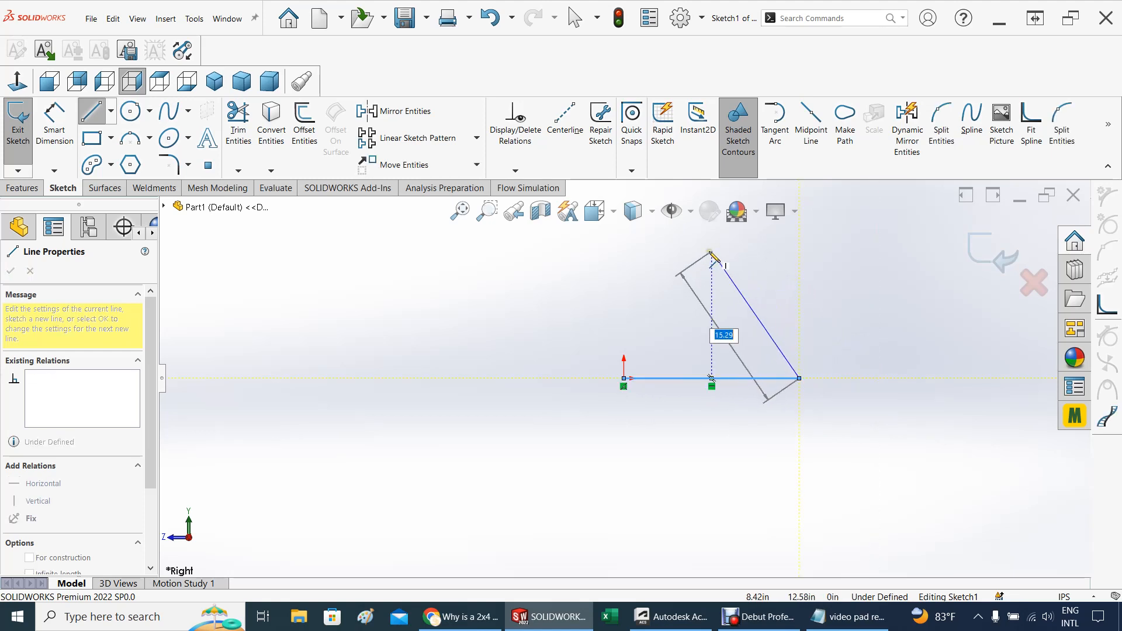
click(712, 252)
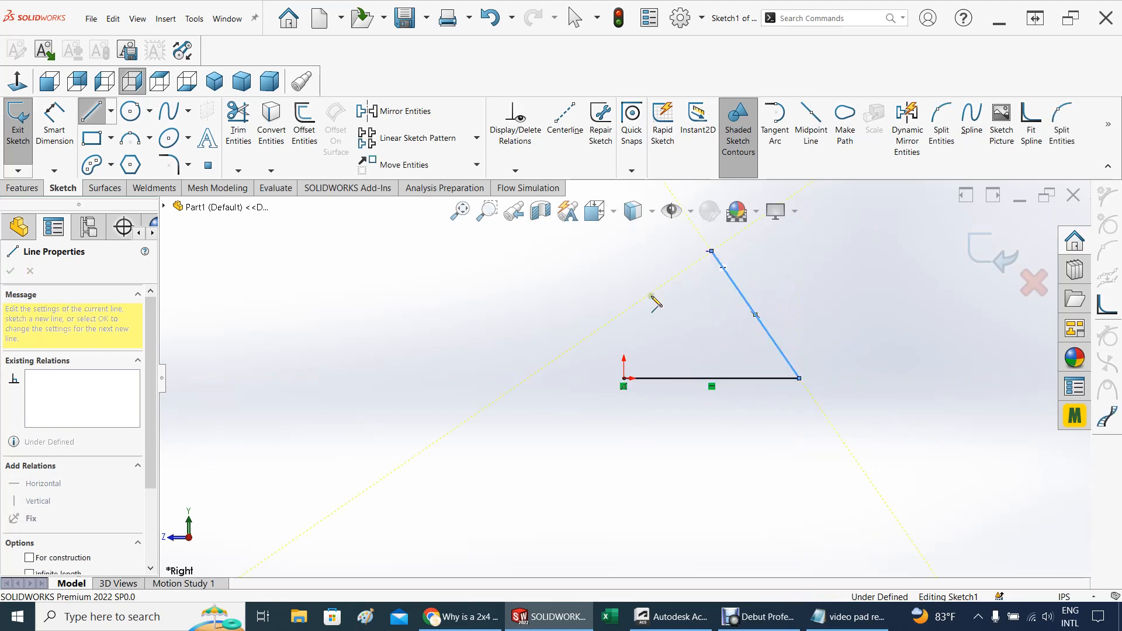
click(623, 379)
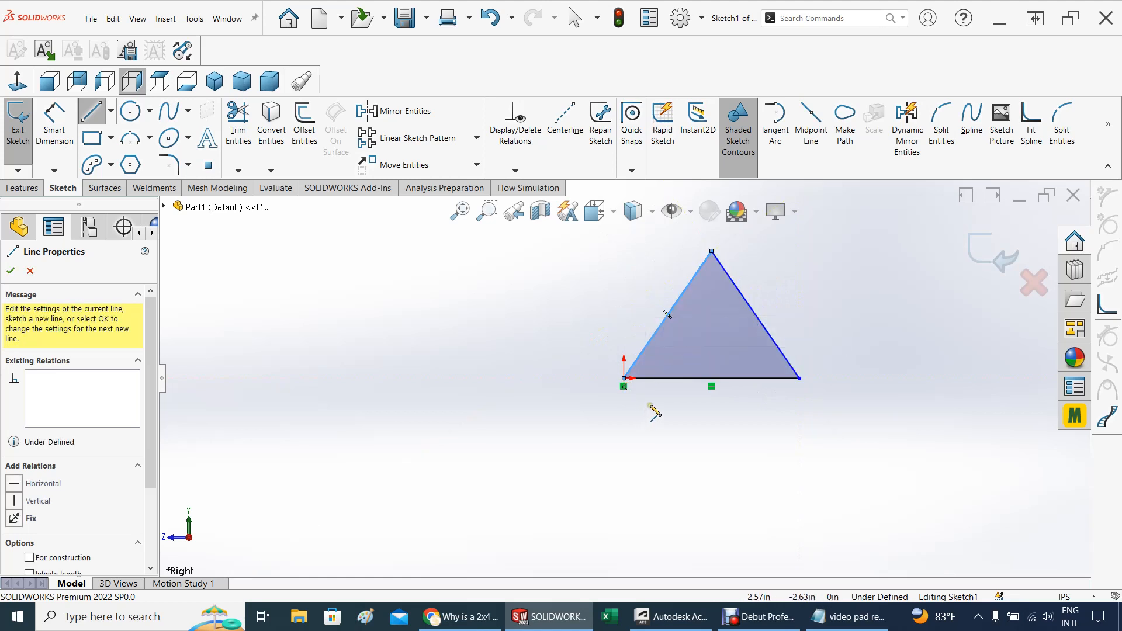
Dimension the triangle's left sloping side to 33 in and leave the dimension command
click(55, 108)
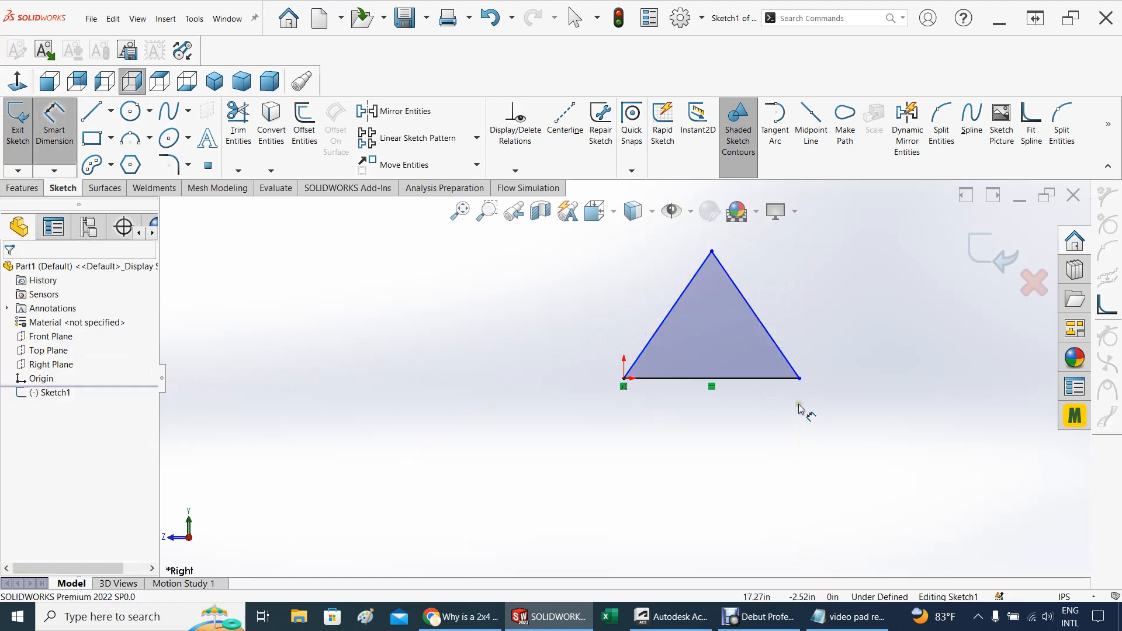
click(666, 320)
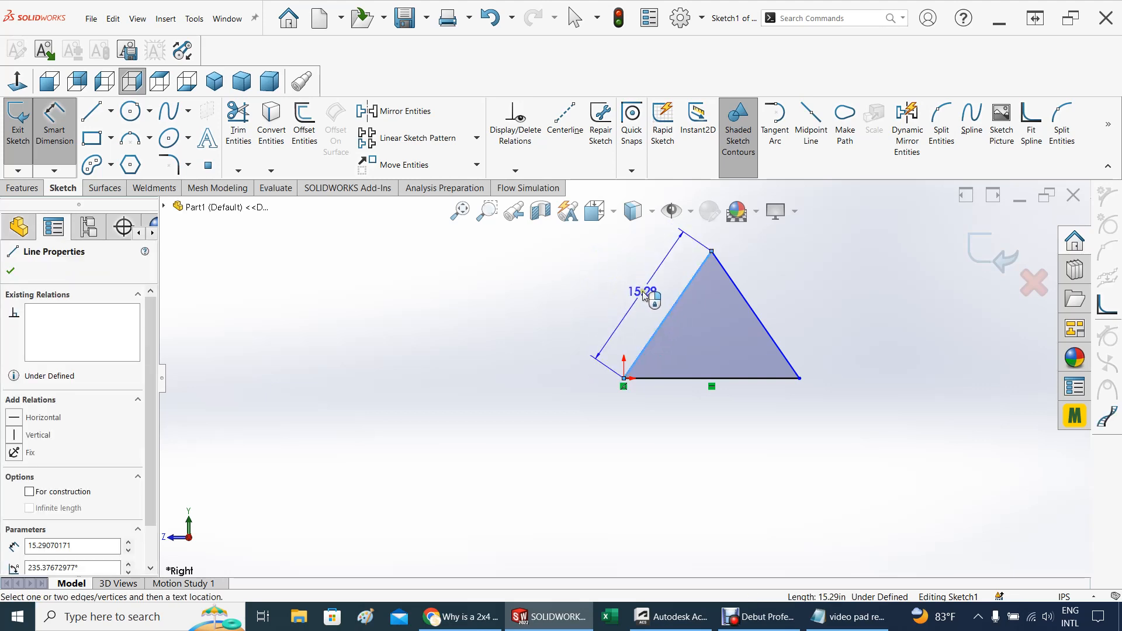
click(643, 291)
text(33)
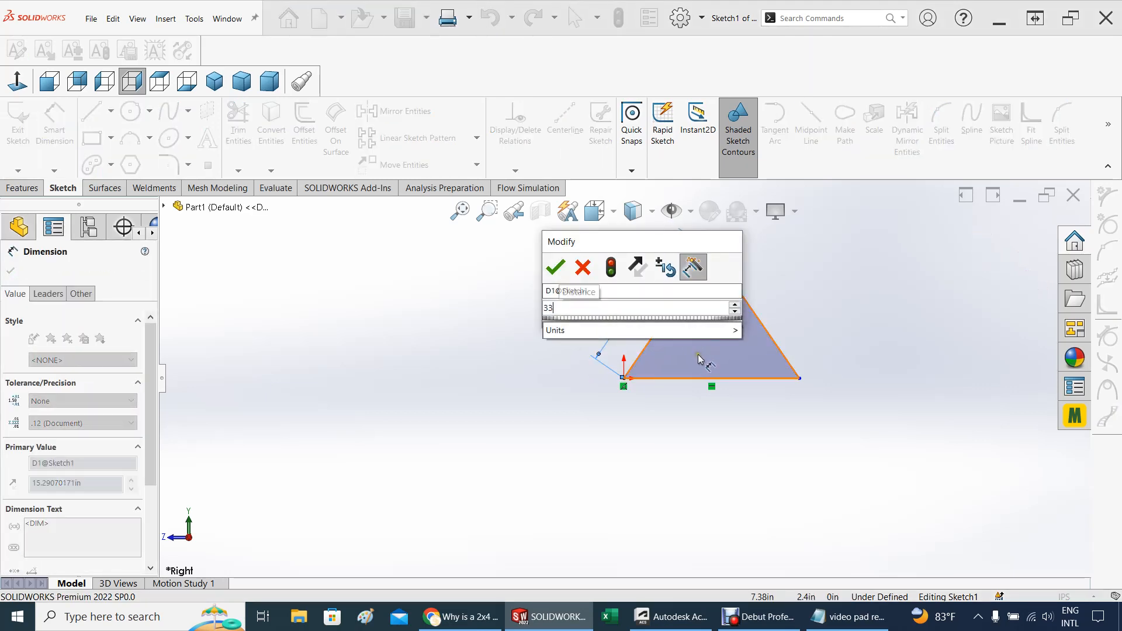
key(Return)
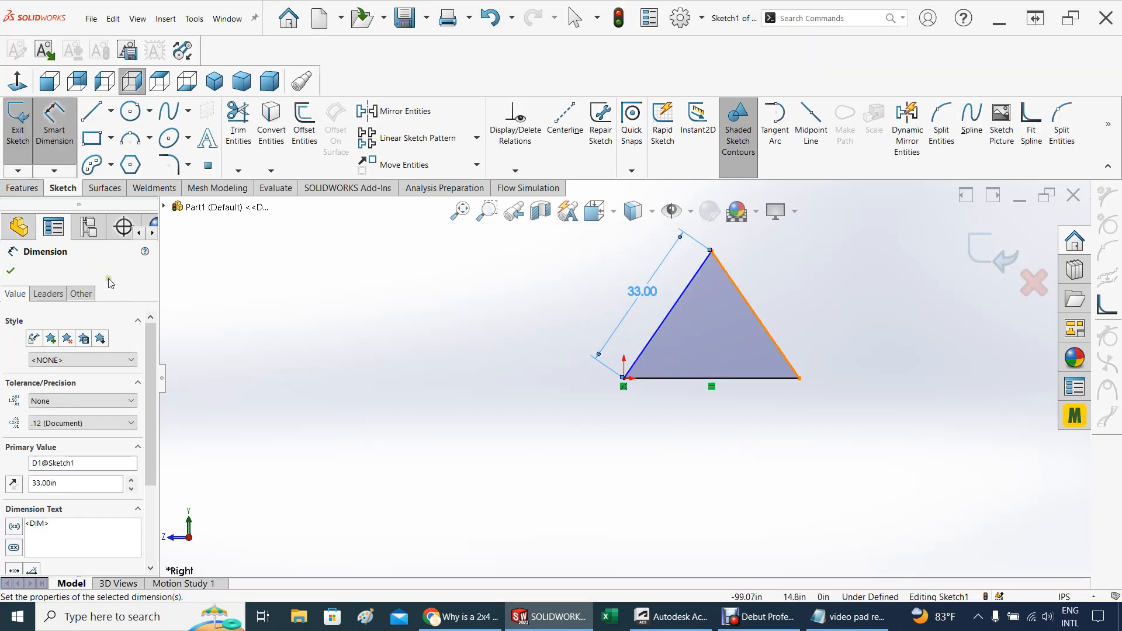
key(Escape)
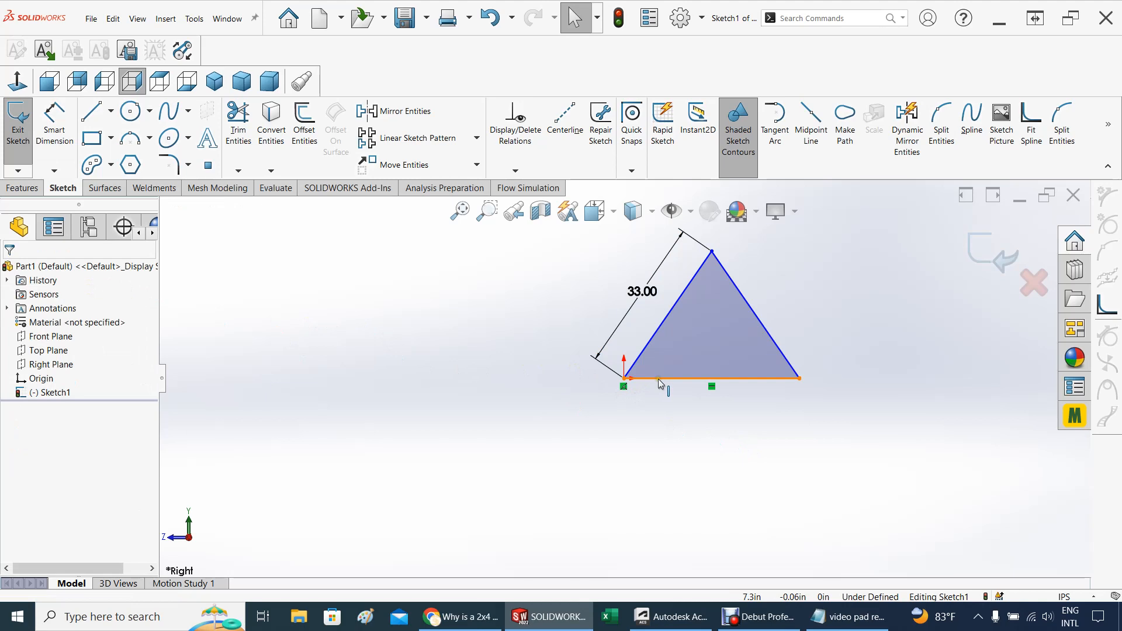
click(661, 384)
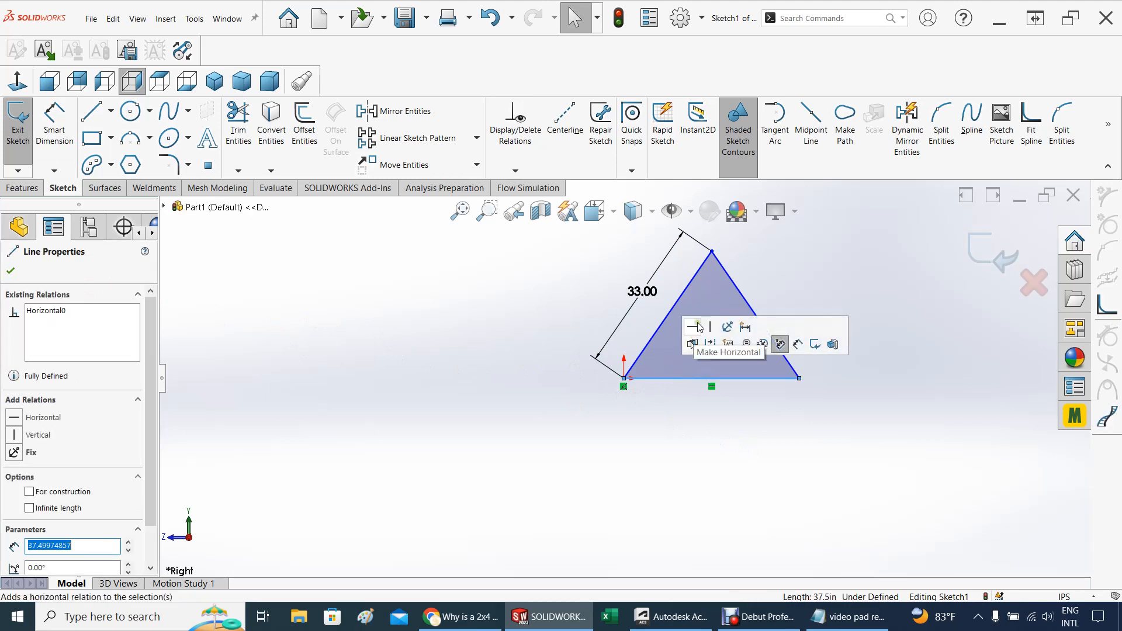
click(622, 458)
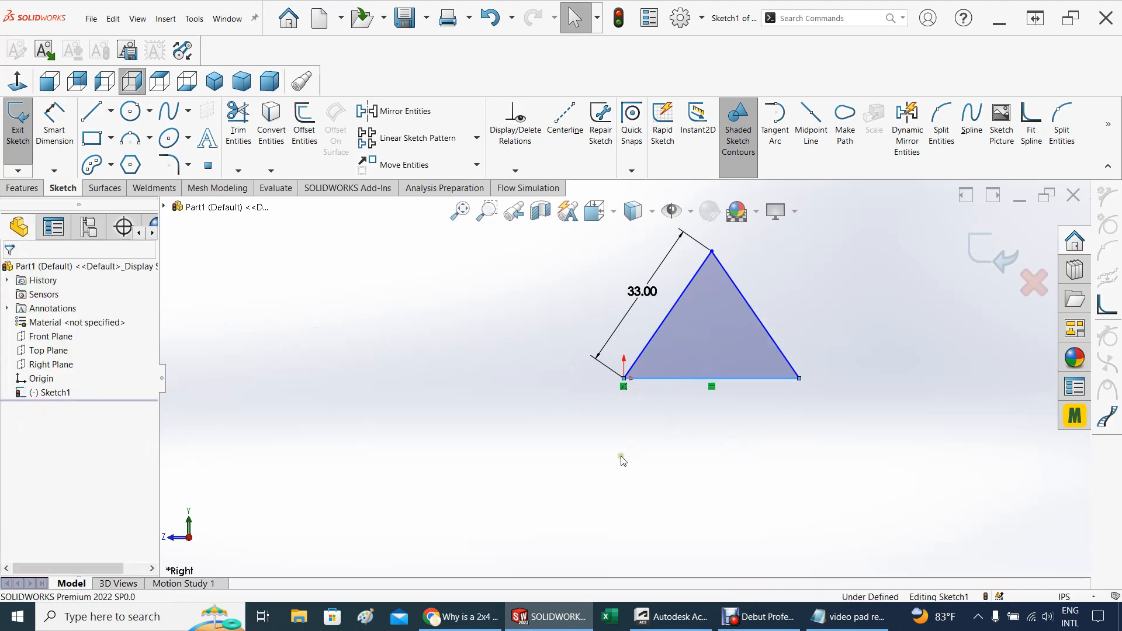
Dimension the triangle's right sloping side to 33 in
scroll(858, 321, up, 3)
scroll(858, 318, down, 3)
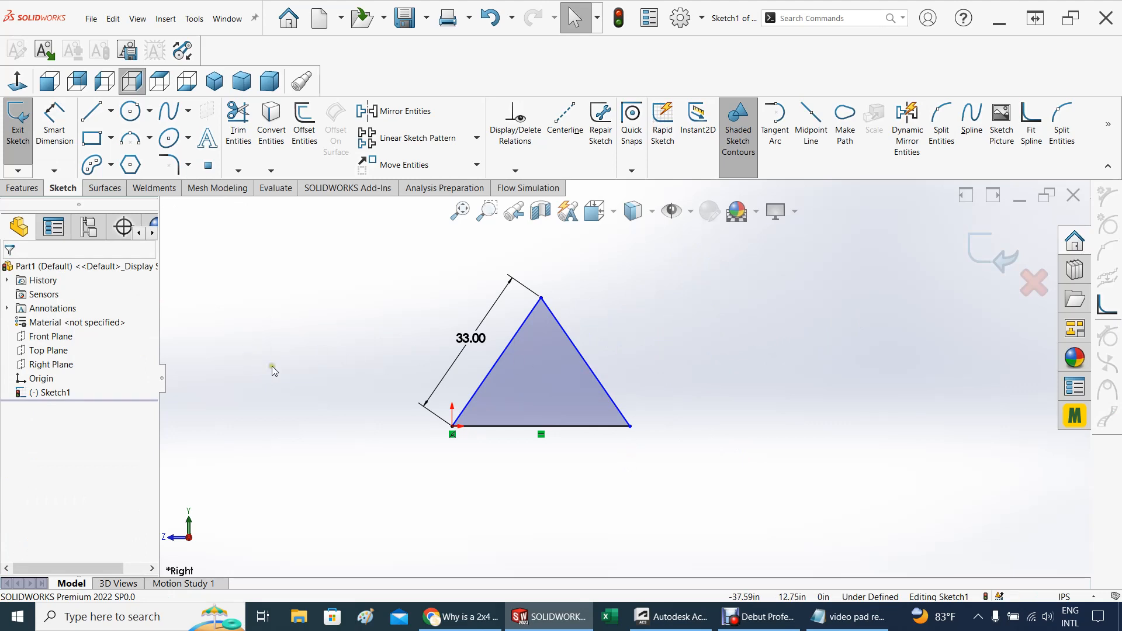
click(54, 123)
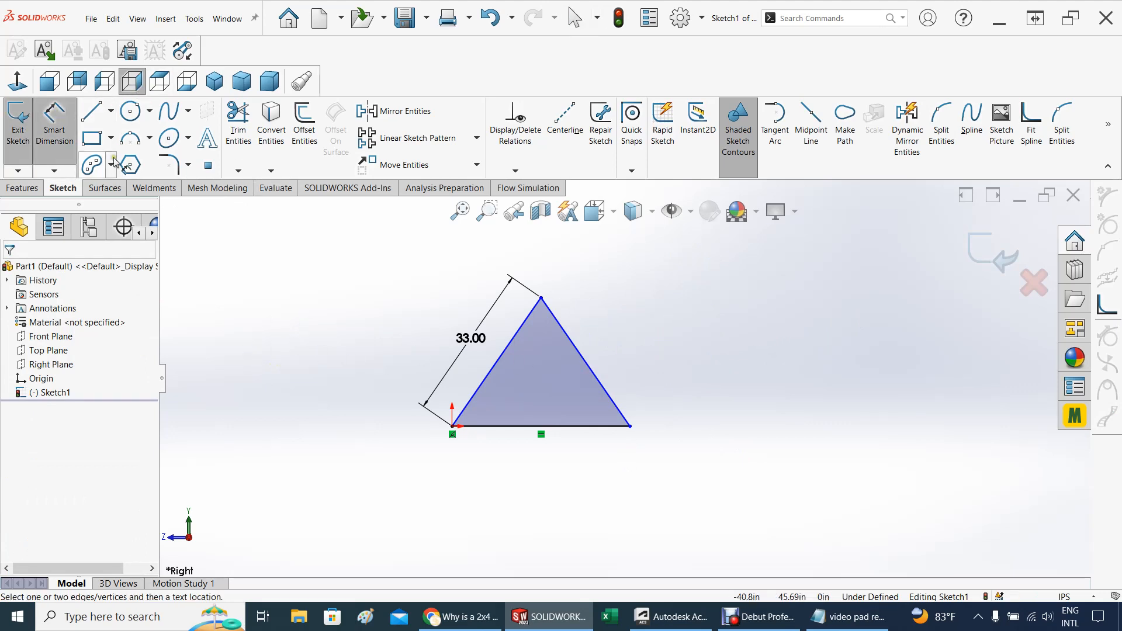
click(581, 357)
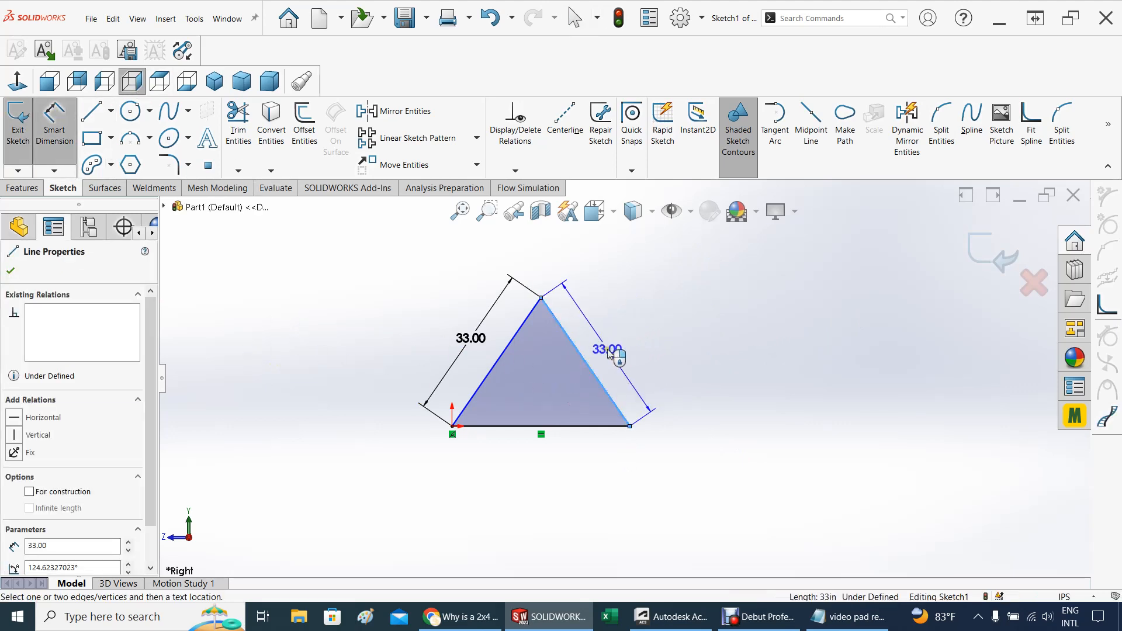
click(612, 353)
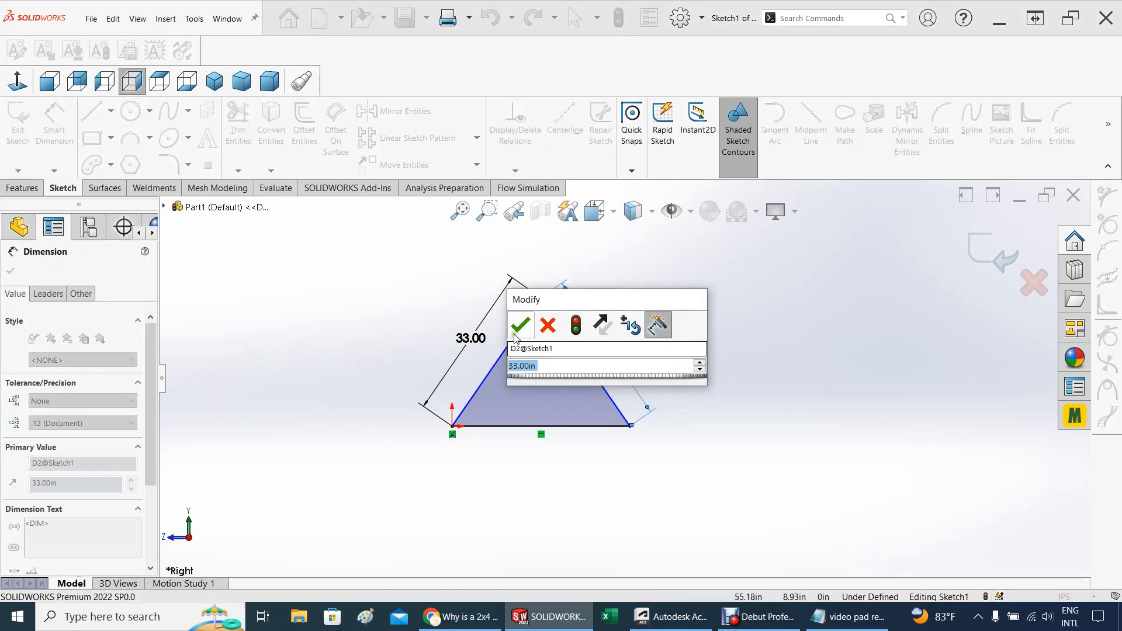
click(521, 325)
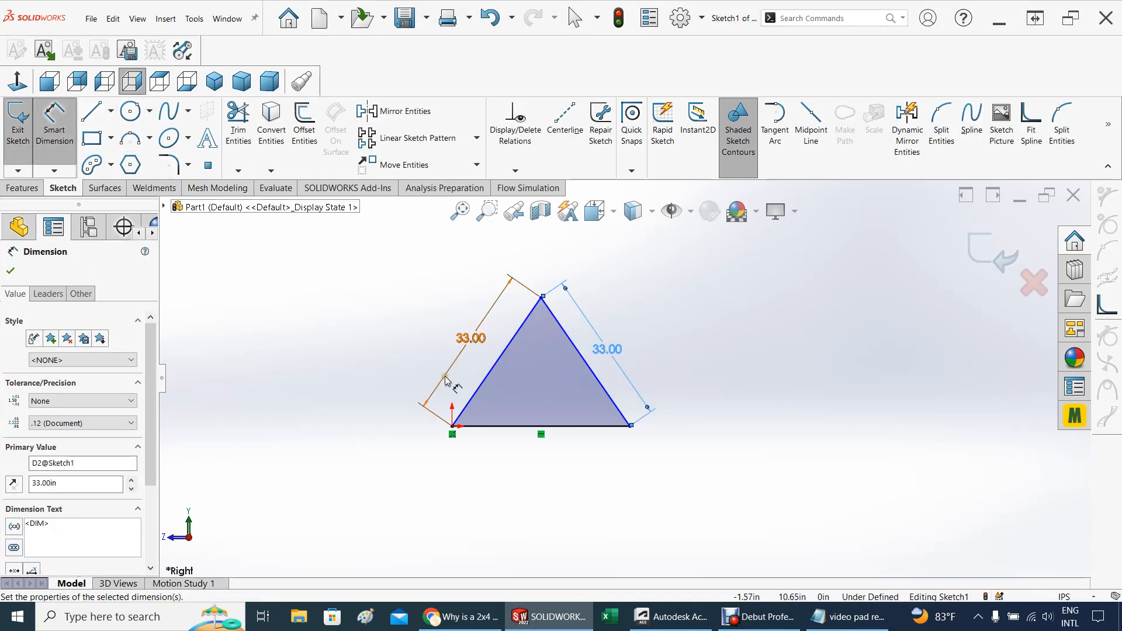
Dimension the angle between the triangle's left side and its base to 70 degrees
click(480, 388)
click(490, 427)
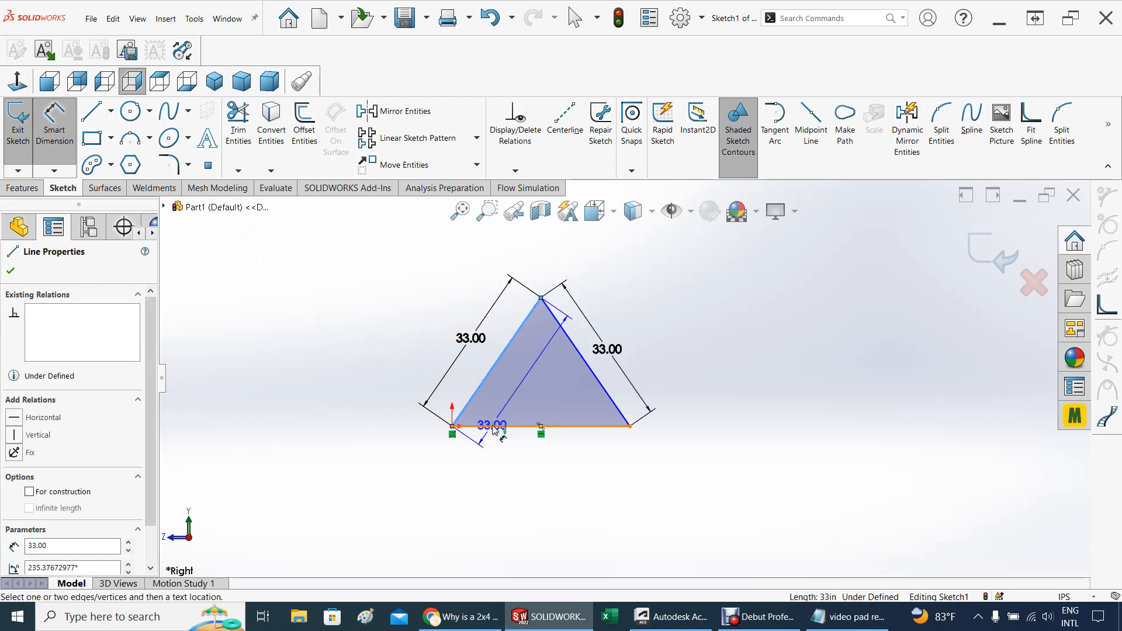
click(494, 407)
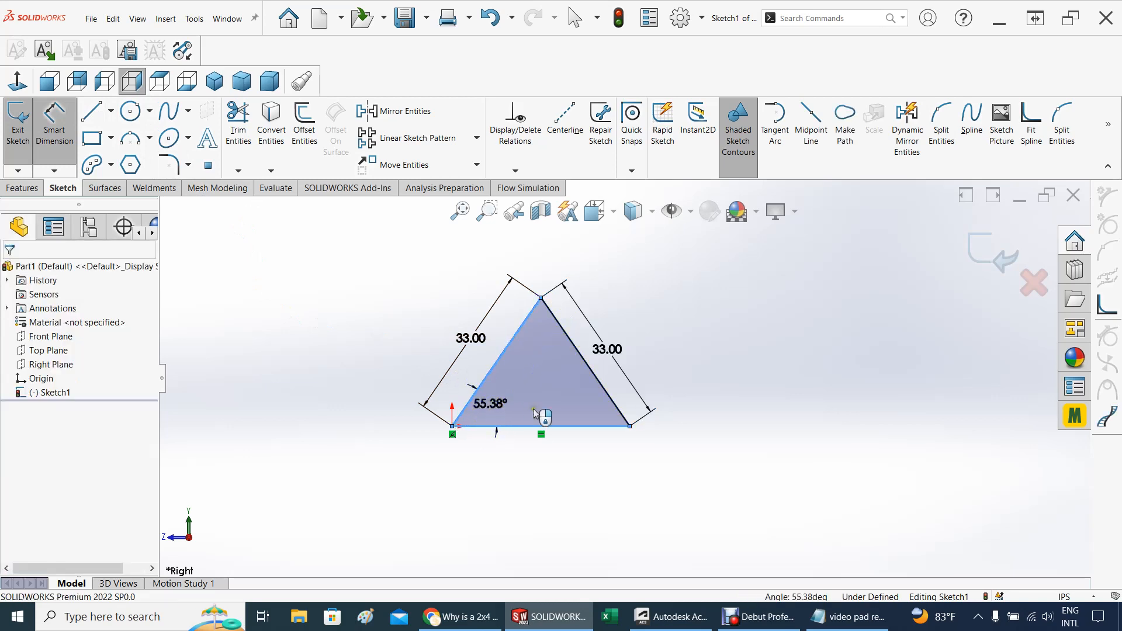
text(60)
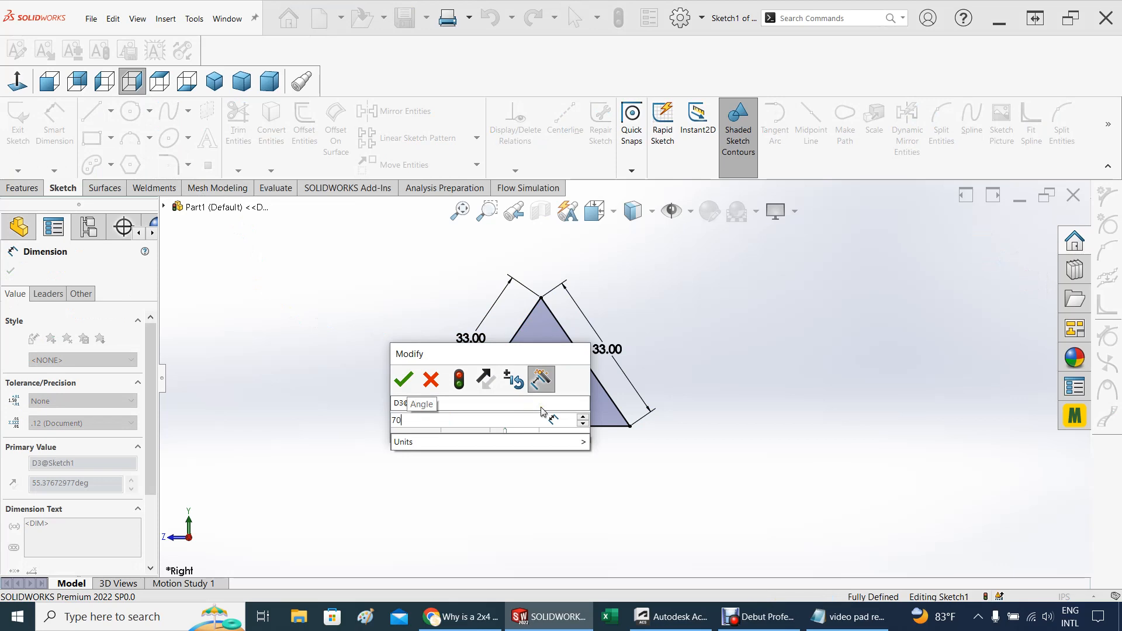
key(Return)
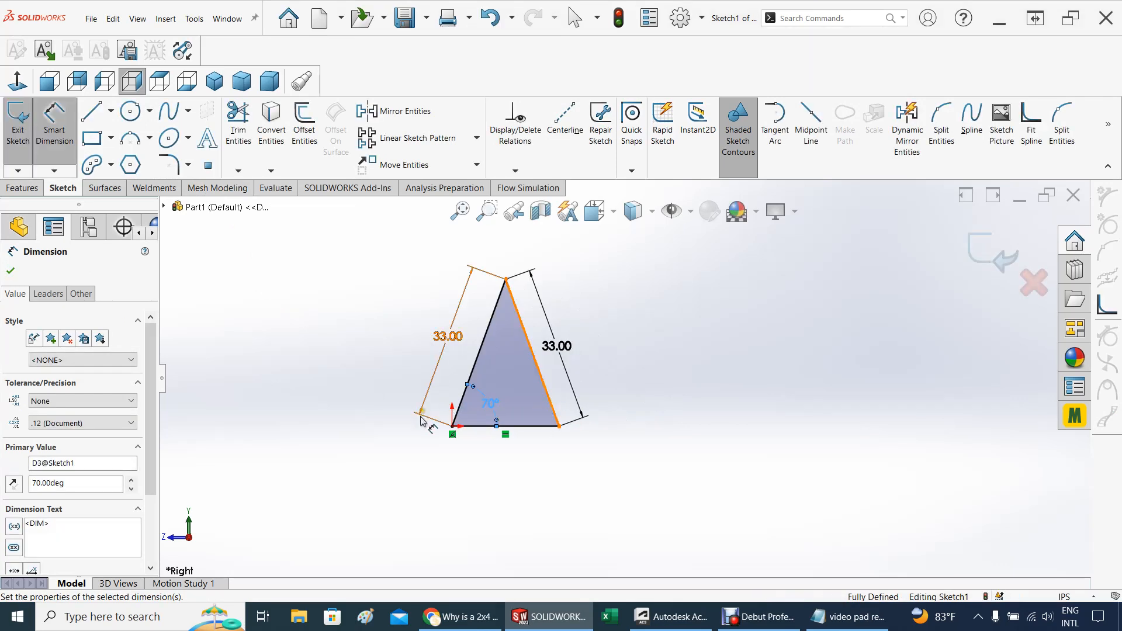
click(331, 421)
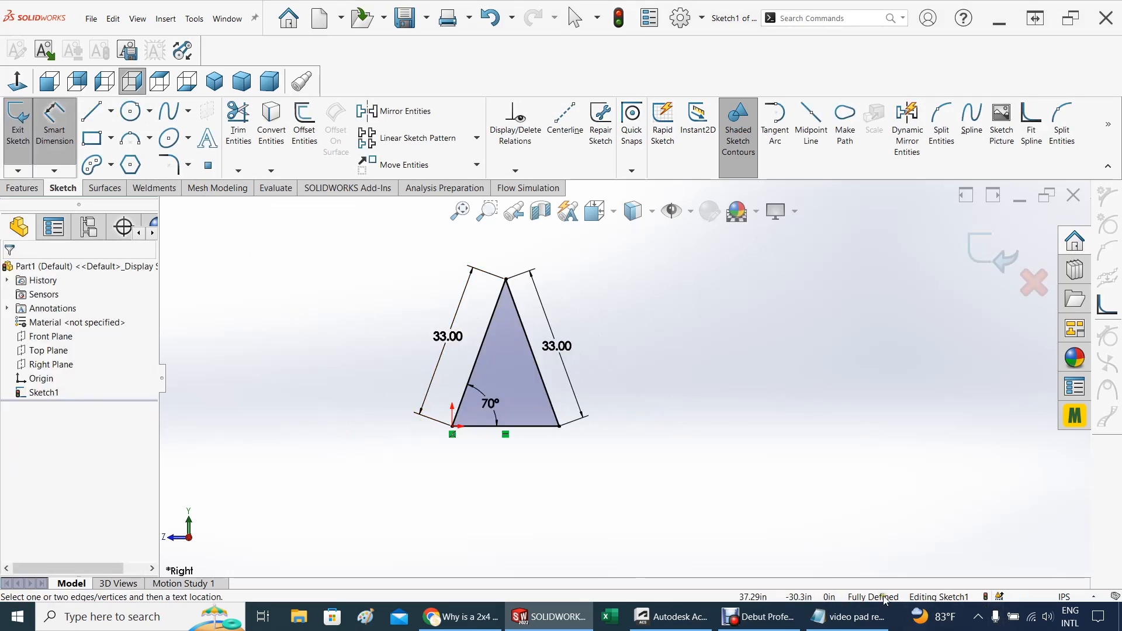
Finish the dimensioned triangle sketch and return to part editing for weldment work
scroll(330, 387, up, 2)
scroll(449, 350, down, 3)
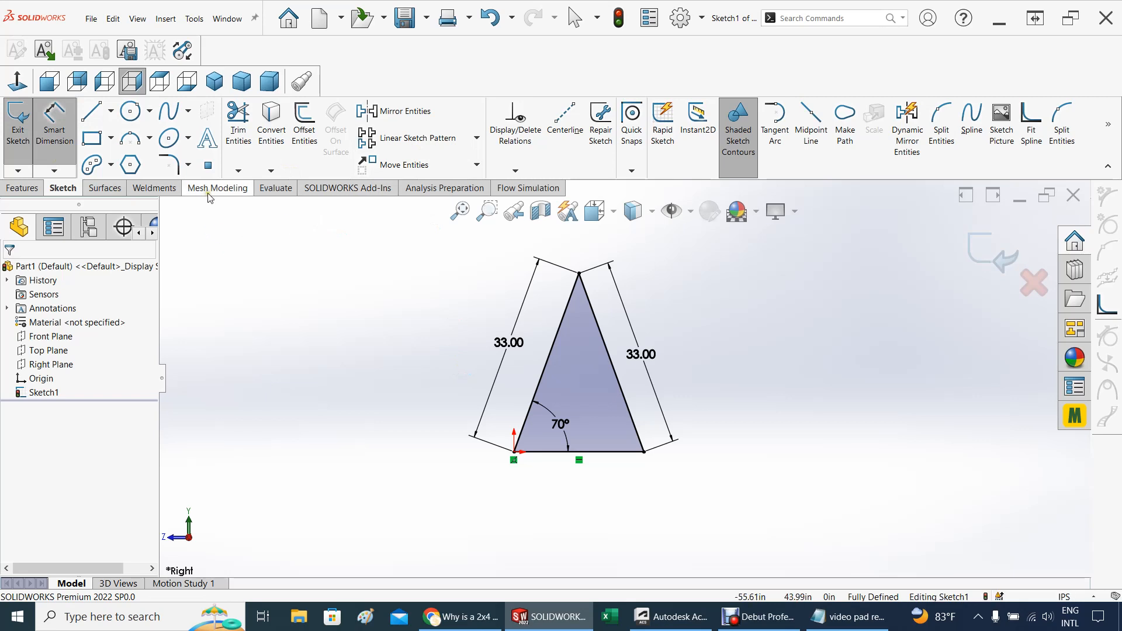
click(155, 187)
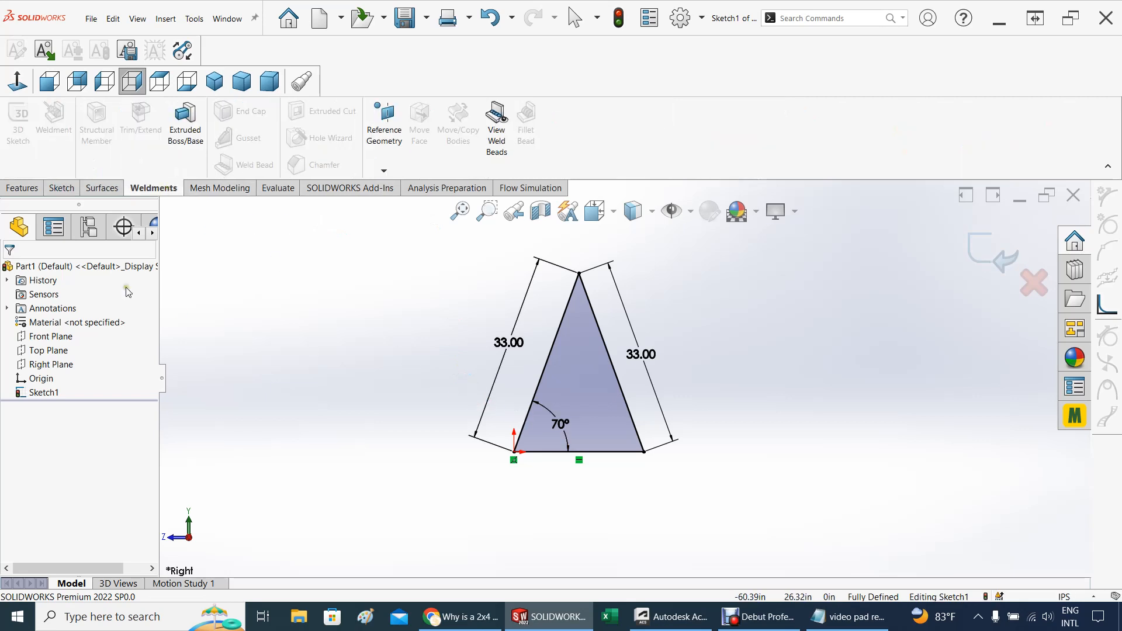
click(996, 255)
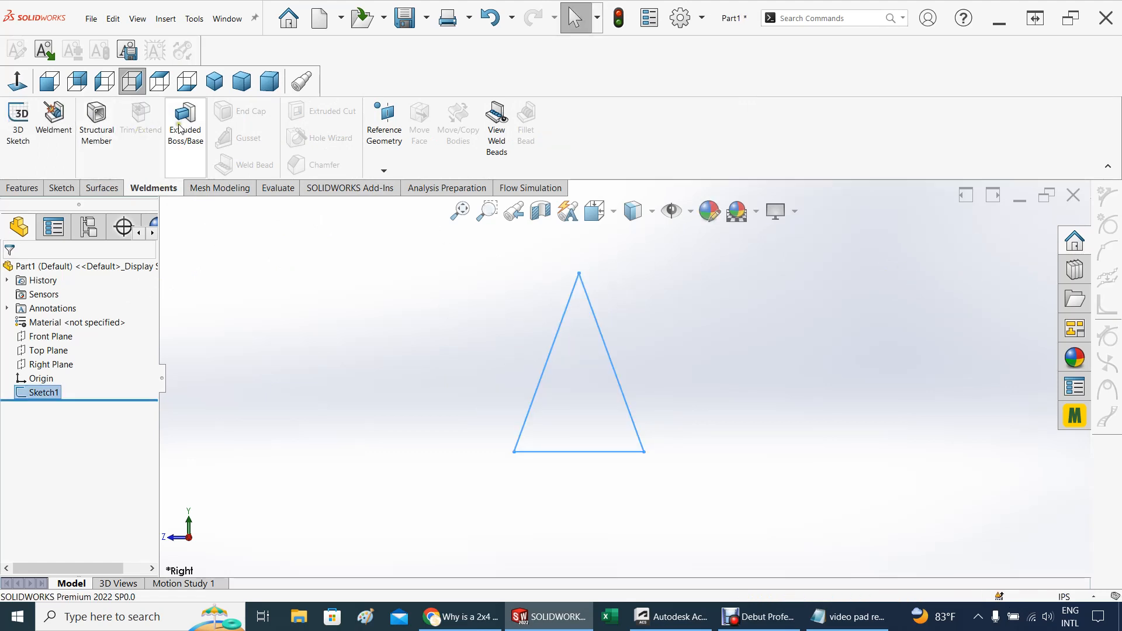
Start a structural member using the wood profiles standard, Pine type and 2x4 (1.5x3.5) pine size
click(107, 121)
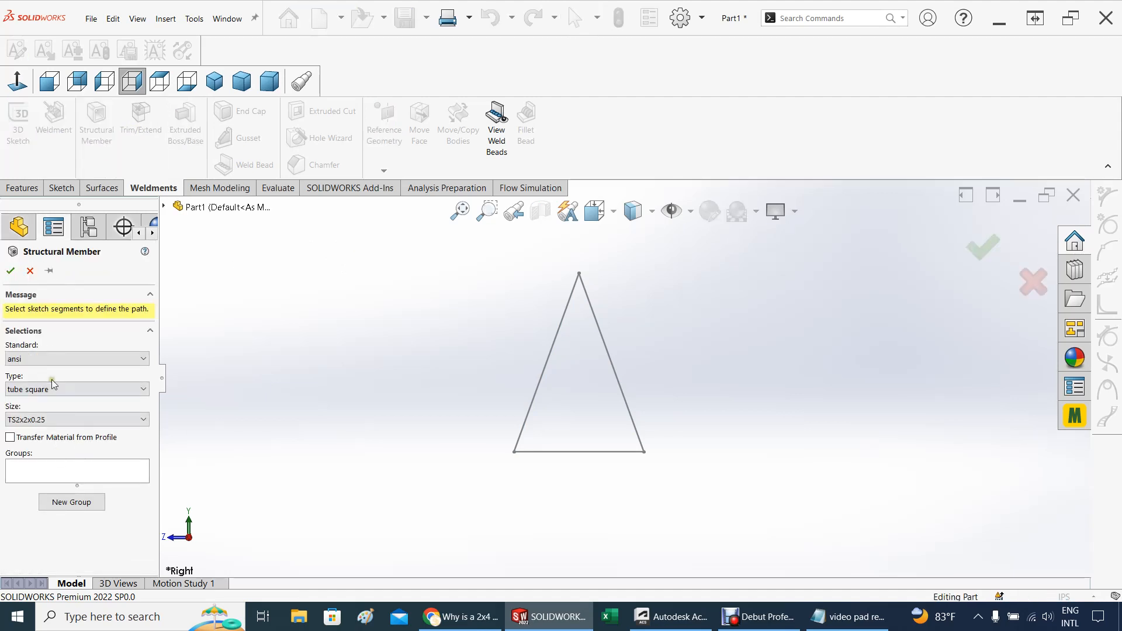
click(96, 356)
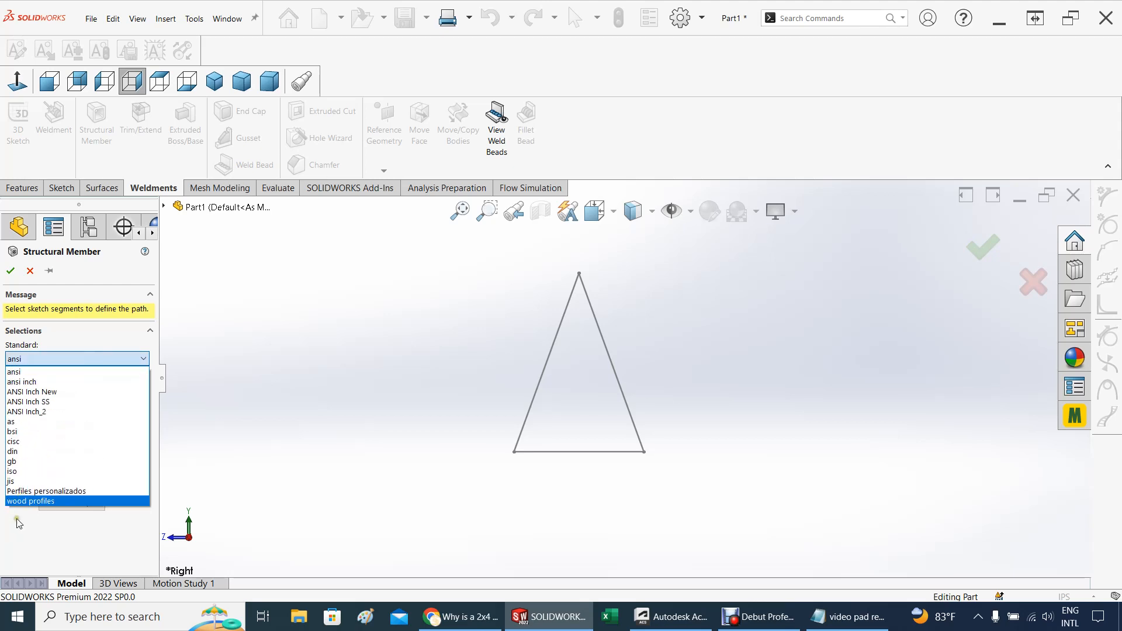
click(26, 502)
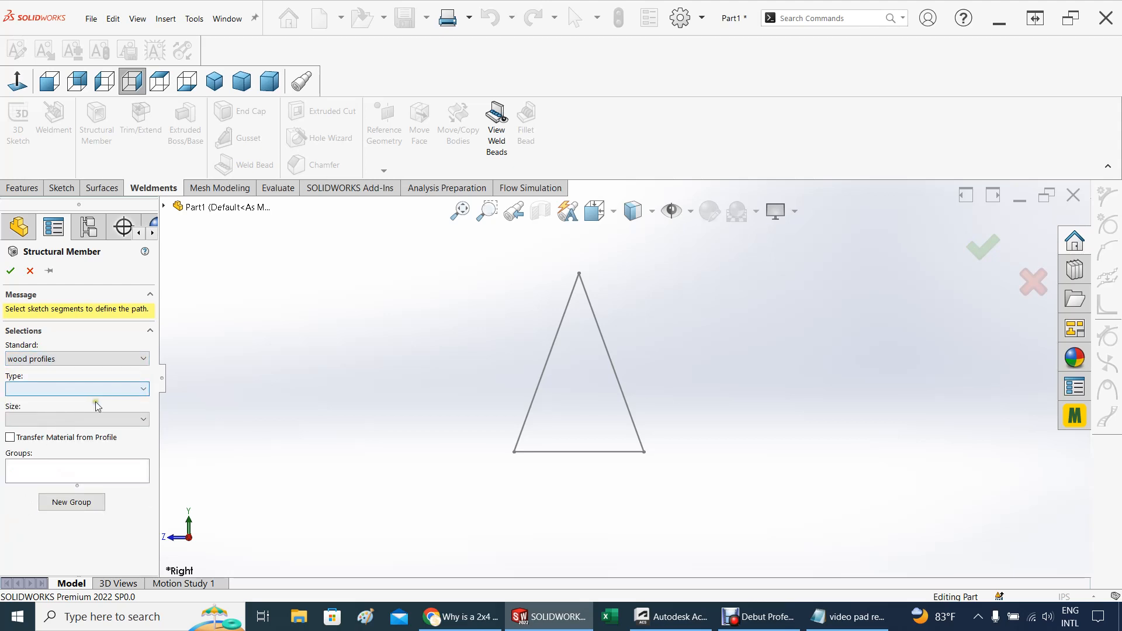
click(126, 387)
click(7, 403)
click(97, 420)
click(36, 433)
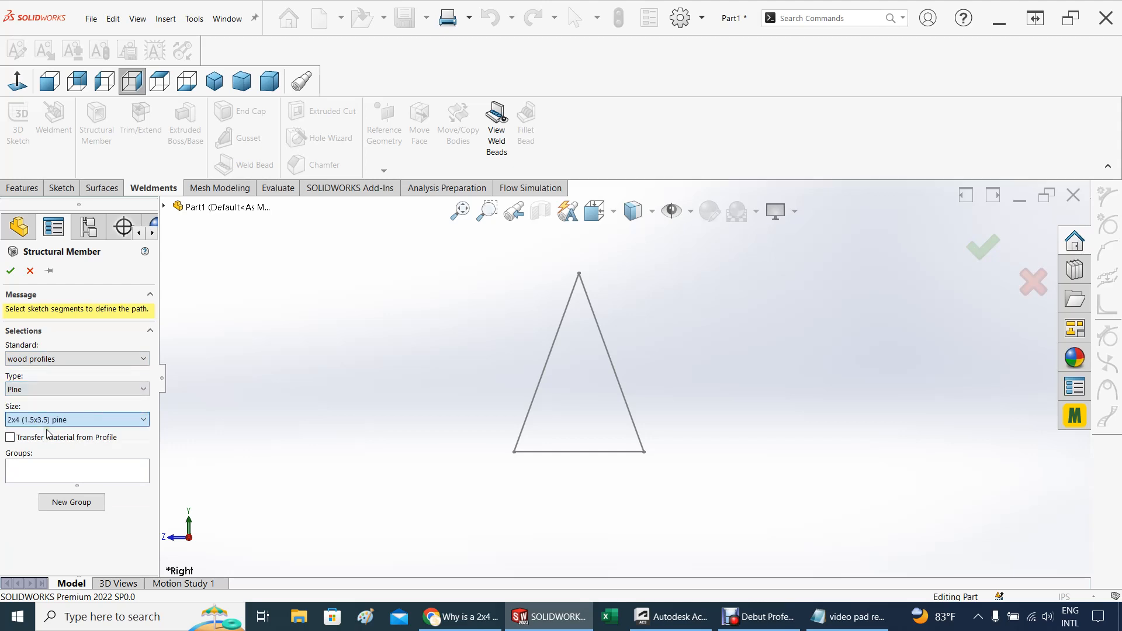
Add a new member group and use the triangle's left sloping side as its path segment
click(57, 503)
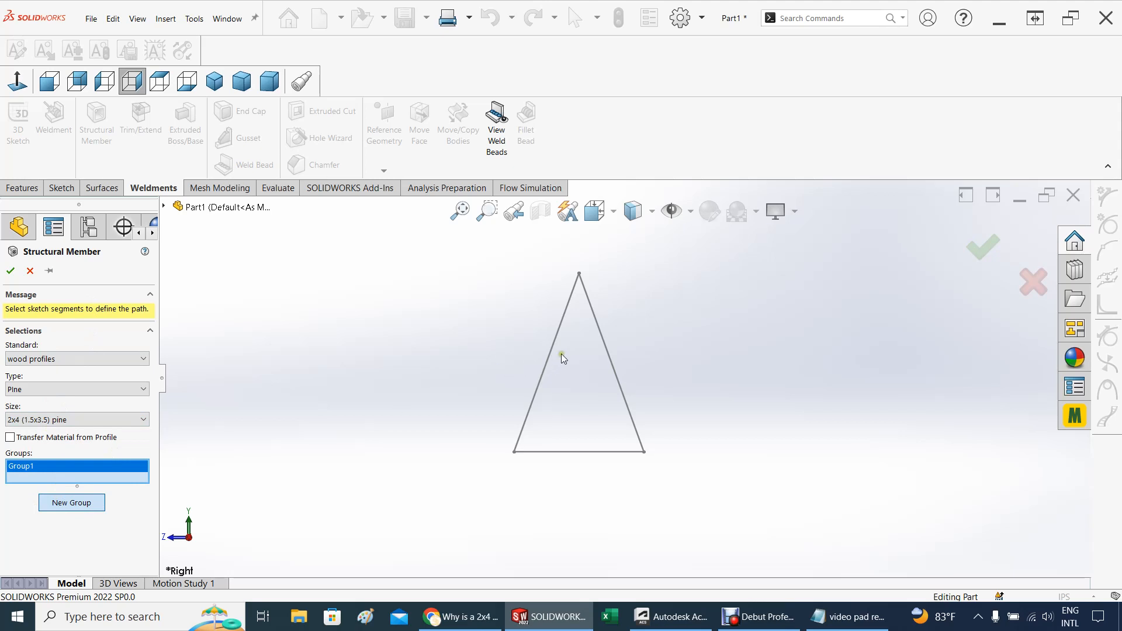
click(545, 367)
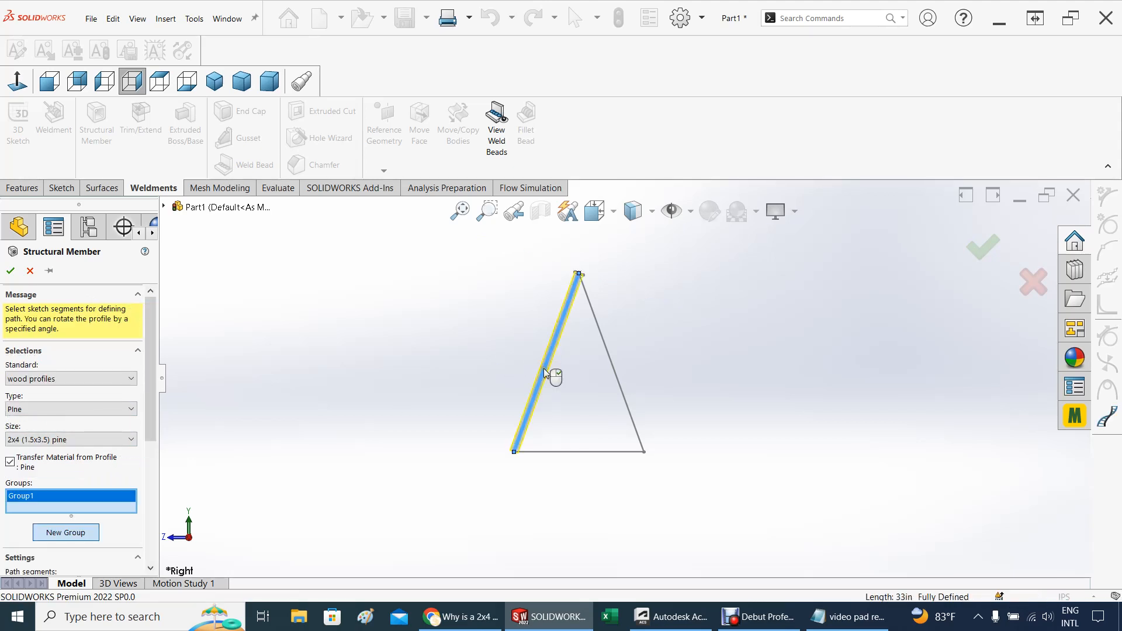
middle_drag(579, 334, 584, 328)
scroll(550, 387, down, 4)
scroll(553, 405, down, 1)
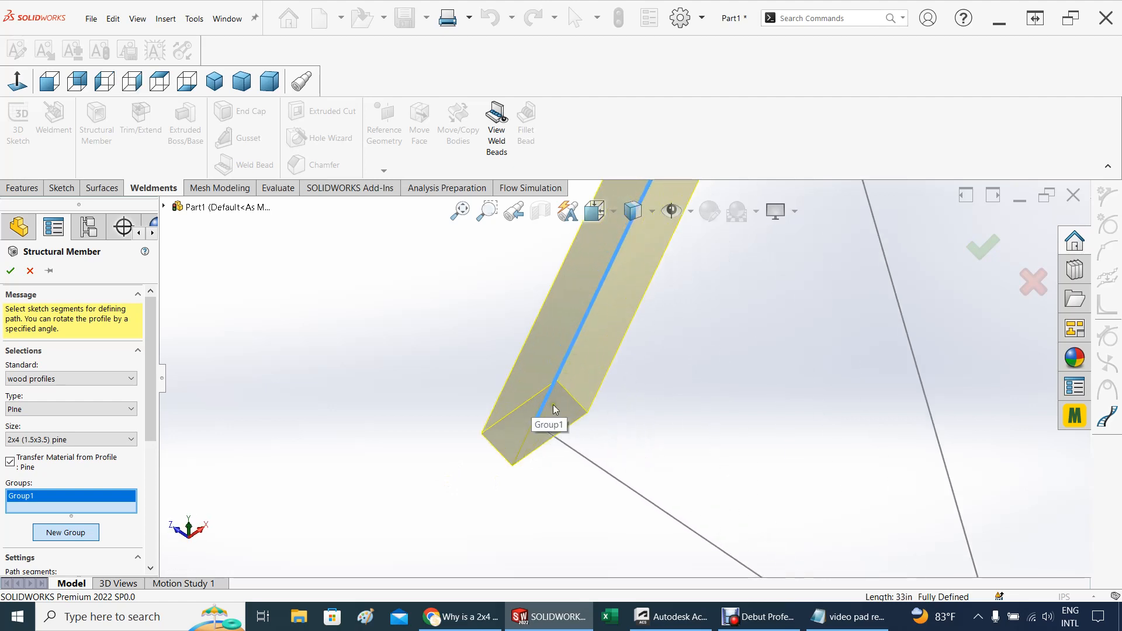
scroll(581, 427, down, 1)
mouse_move(596, 425)
middle_down()
mouse_move(584, 380)
mouse_move(573, 419)
mouse_move(583, 366)
mouse_move(580, 428)
middle_up()
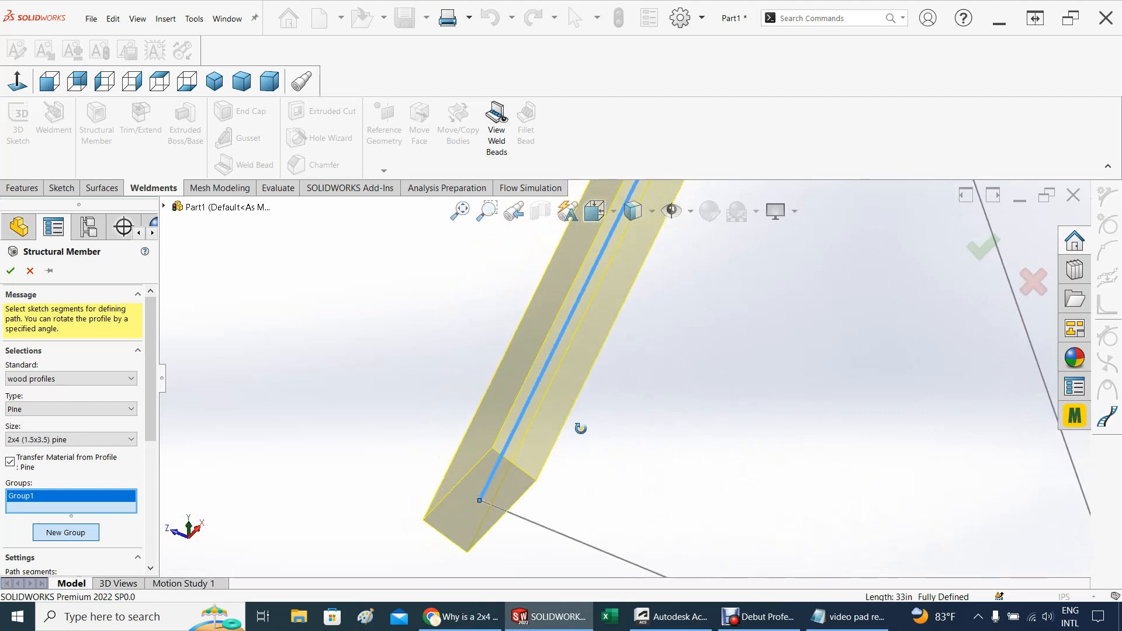
scroll(579, 425, up, 4)
mouse_move(580, 426)
middle_down()
mouse_move(578, 378)
mouse_move(563, 391)
middle_up()
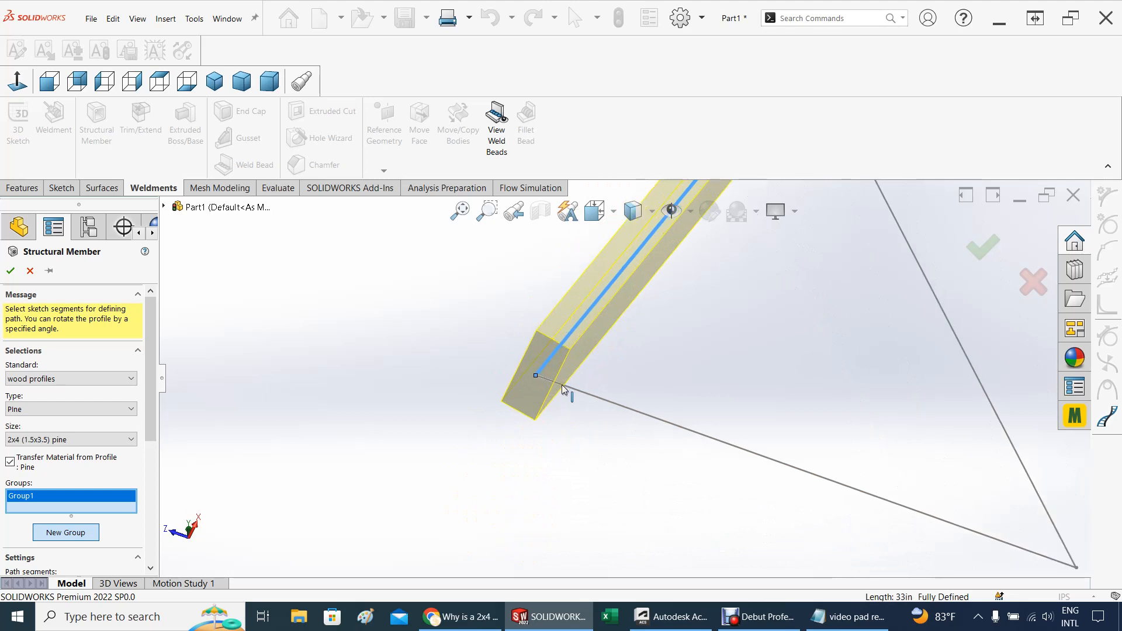
scroll(560, 360, down, 2)
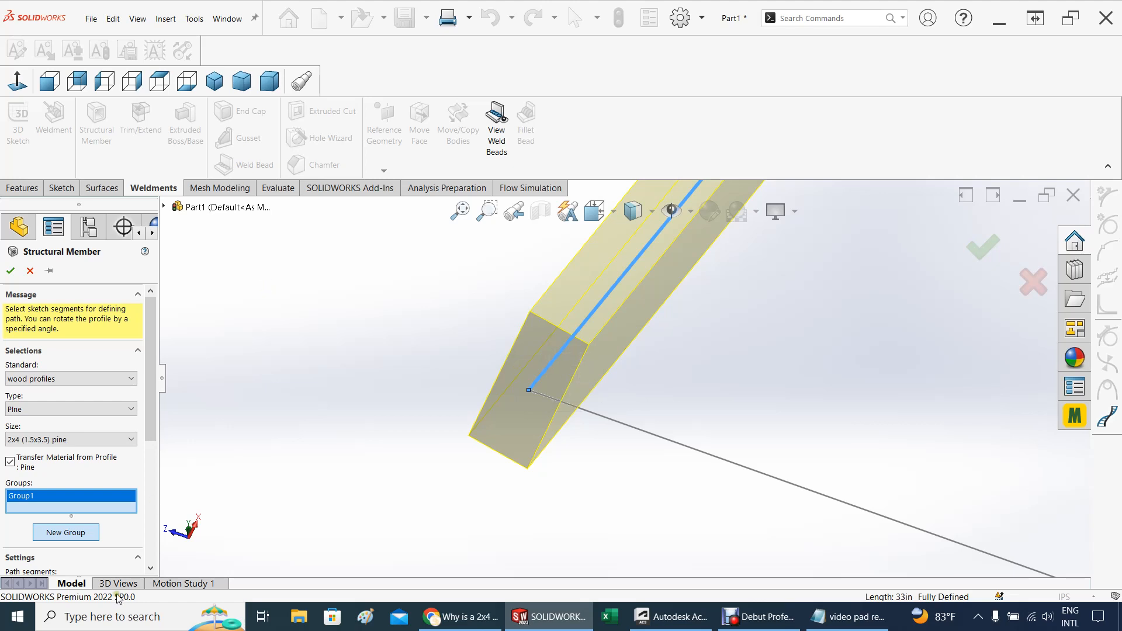
Relocate the 2x4 profile's pierce point to a corner so the member lies outside the triangle's left side
drag(148, 412, 149, 535)
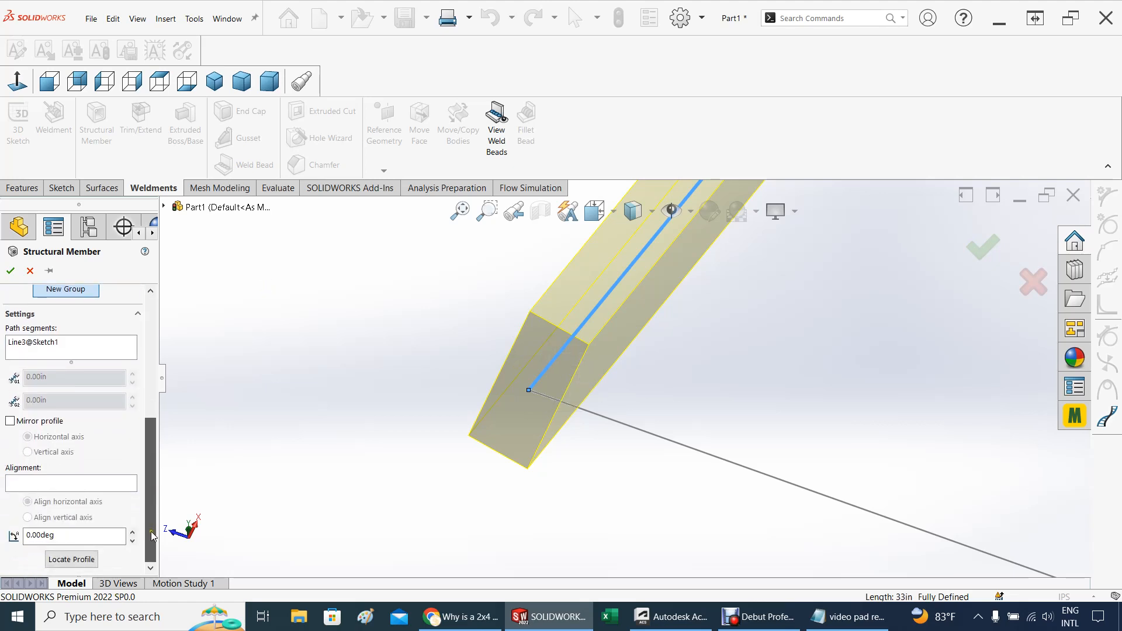
click(72, 560)
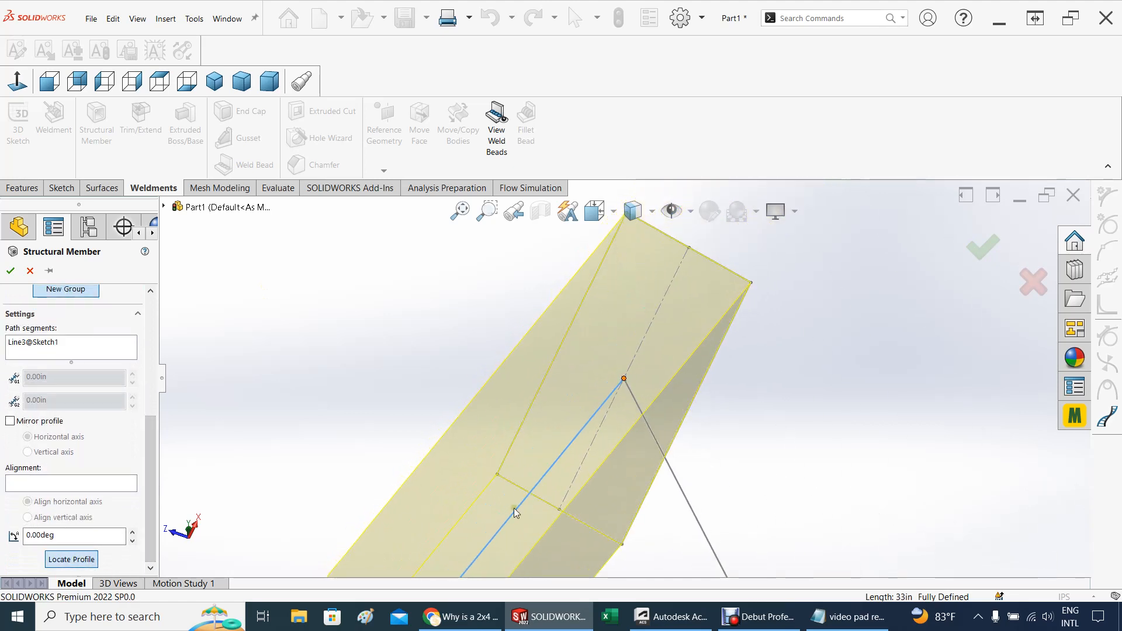
middle_drag(601, 449, 679, 441)
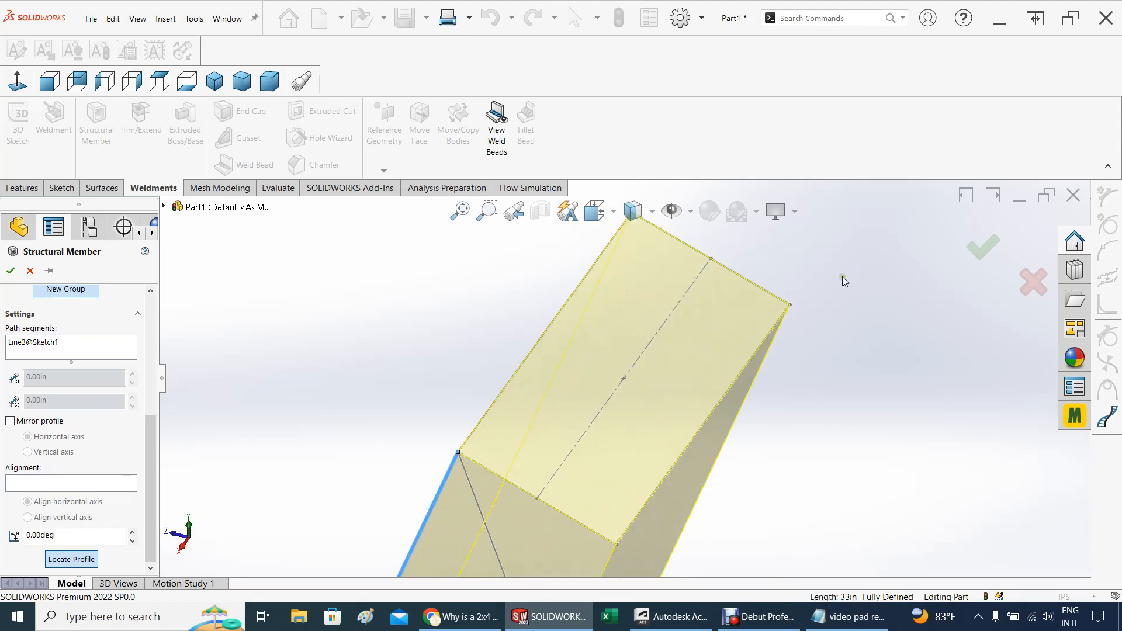
scroll(615, 549, up, 8)
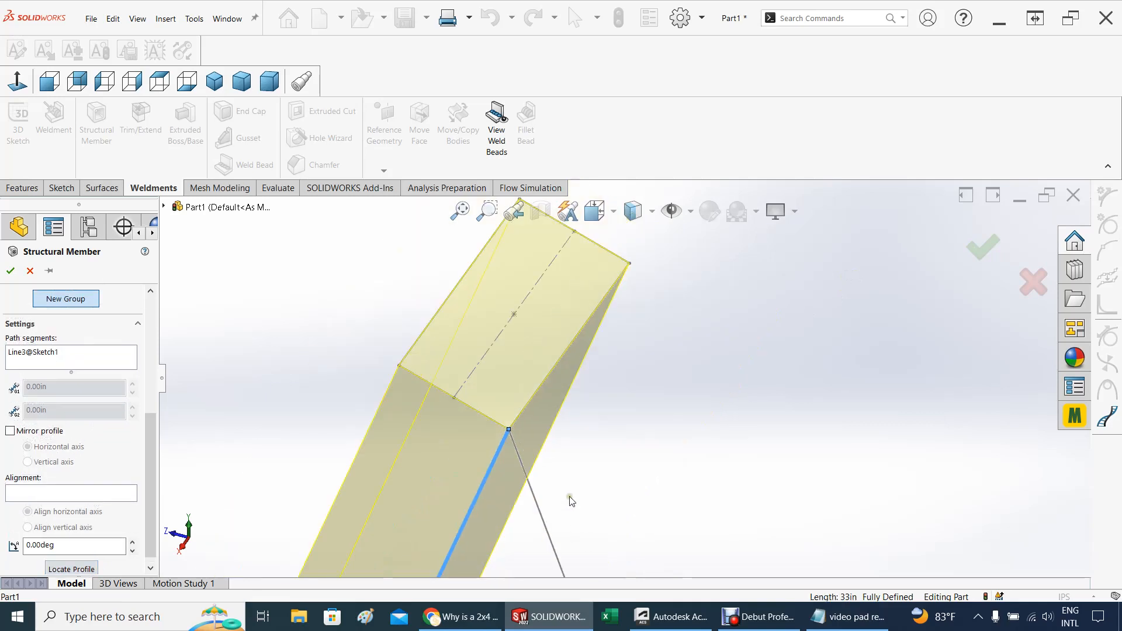
scroll(672, 495, up, 4)
middle_drag(639, 501, 694, 476)
scroll(615, 471, down, 5)
mouse_move(609, 414)
middle_down()
mouse_move(606, 386)
mouse_move(604, 464)
mouse_move(597, 376)
mouse_move(573, 331)
mouse_move(602, 360)
middle_up()
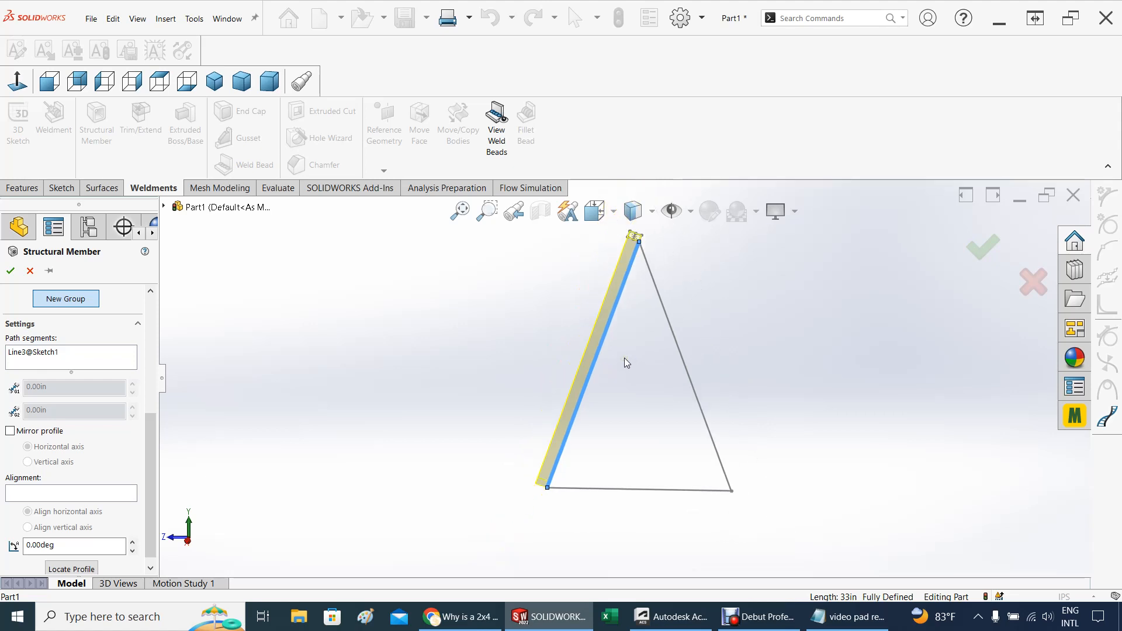
scroll(650, 352, up, 2)
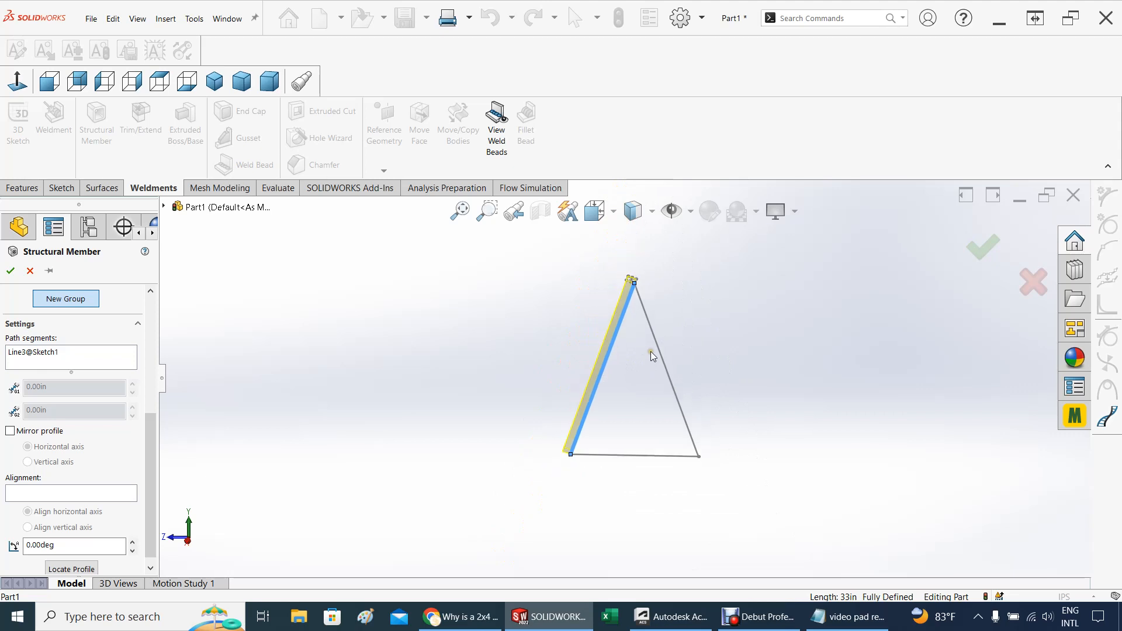
scroll(634, 293, down, 2)
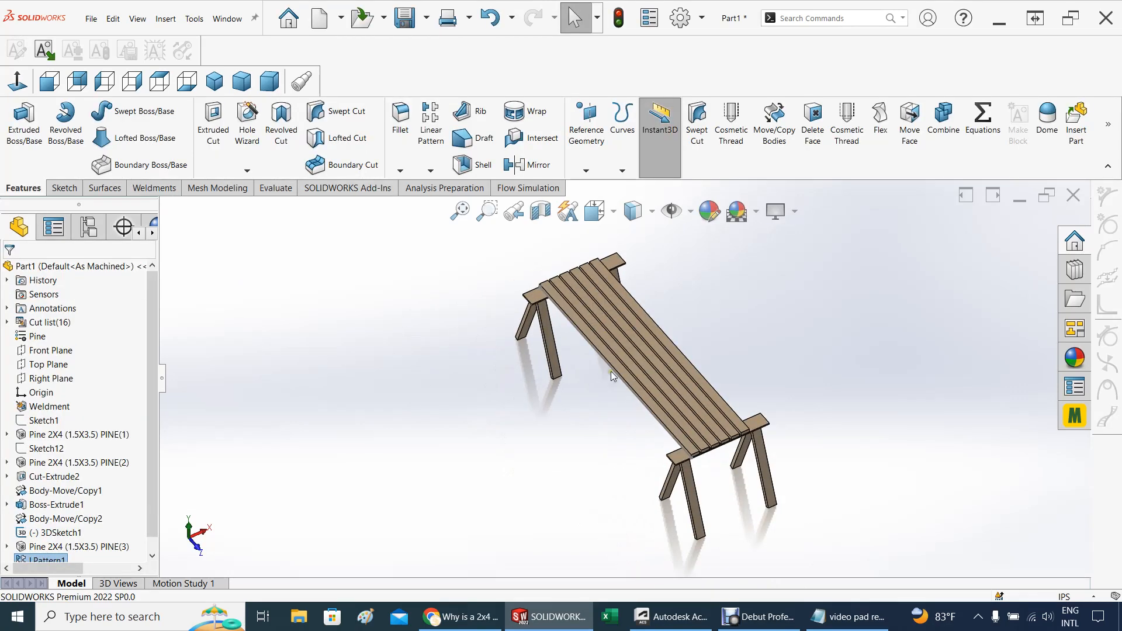
middle_drag(612, 375, 674, 288)
scroll(727, 355, down, 2)
scroll(713, 355, up, 2)
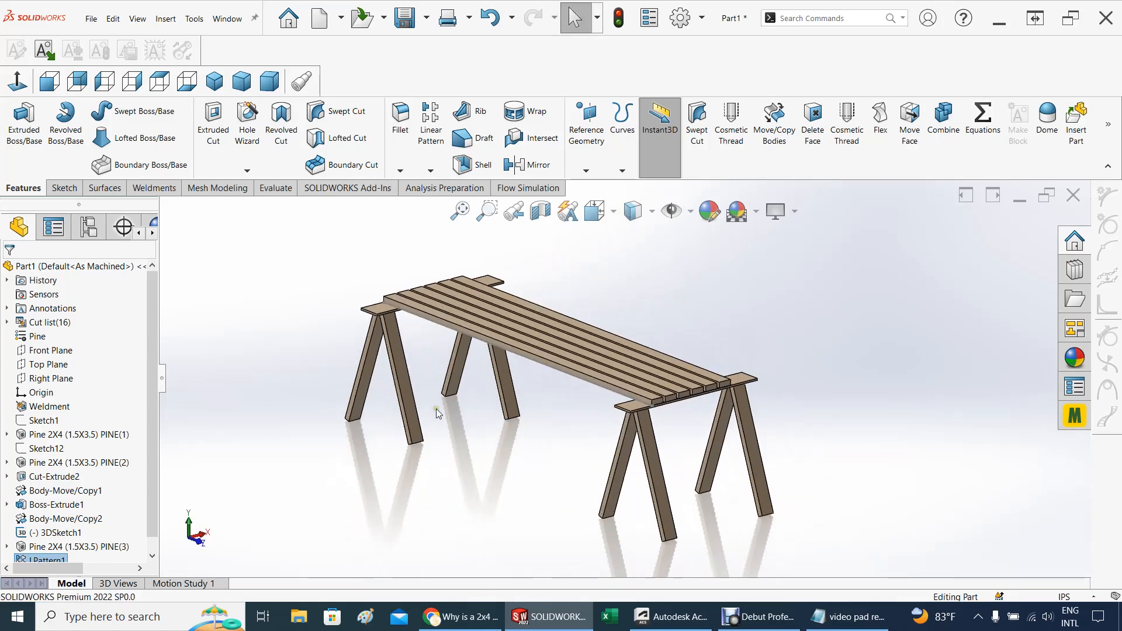